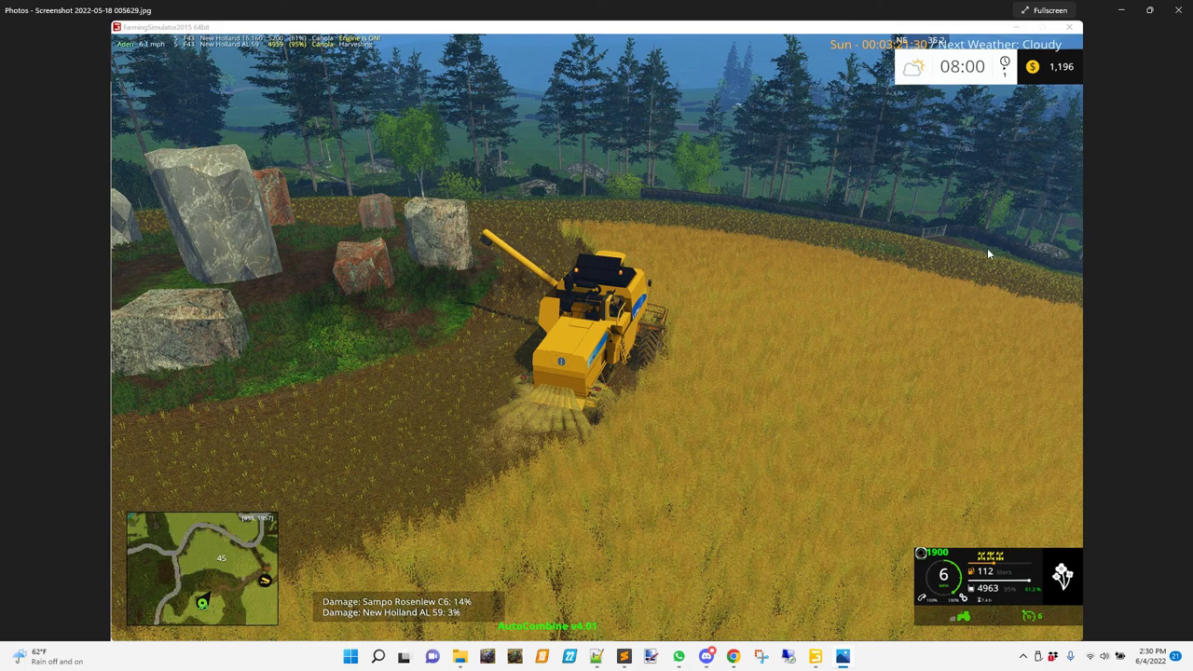
Close the game screenshot, switch to GIANTS Editor and examine the combine from the front opening around to its rear side and underside
click(1177, 16)
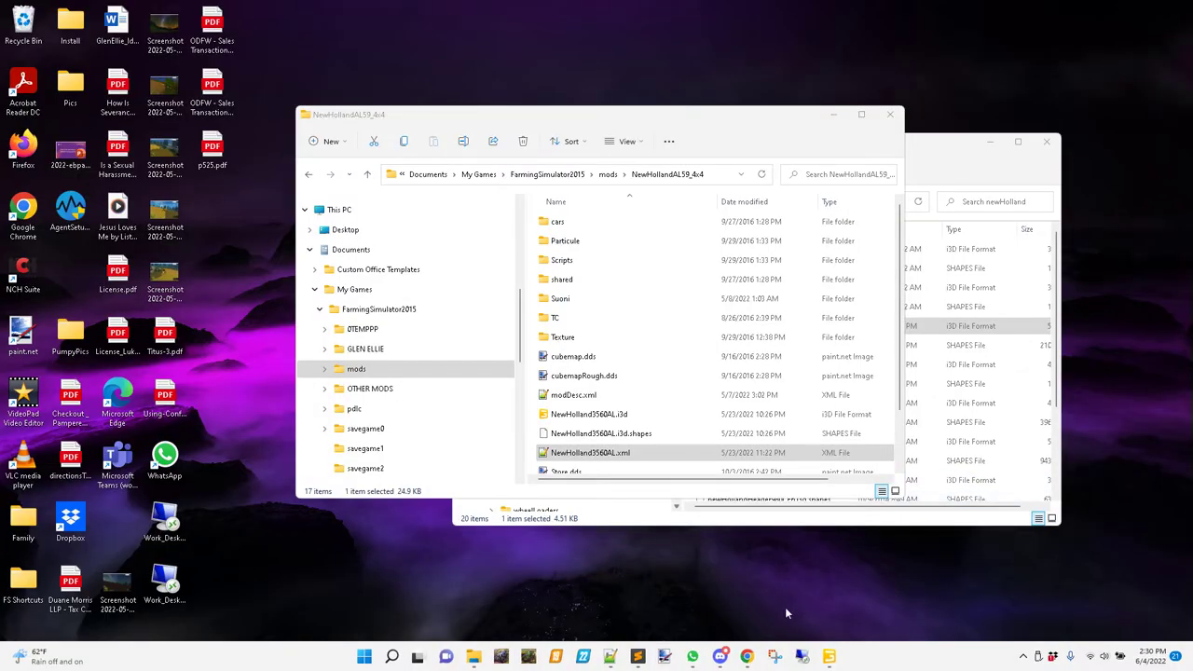
click(830, 659)
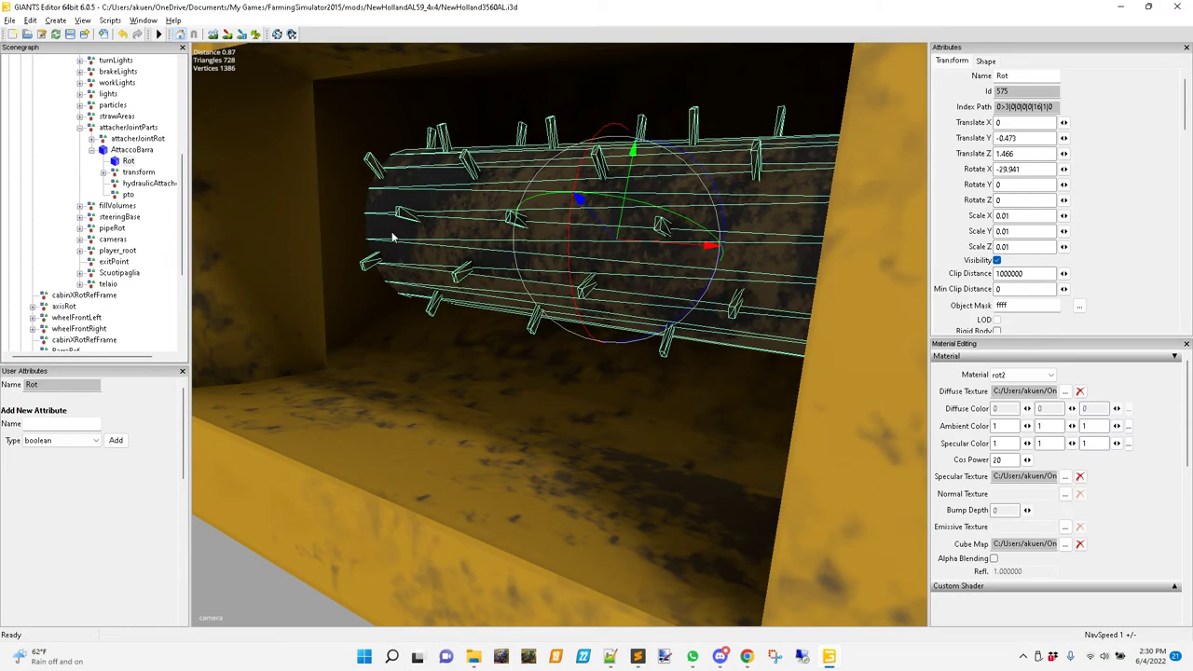
scroll(639, 319, down, 6)
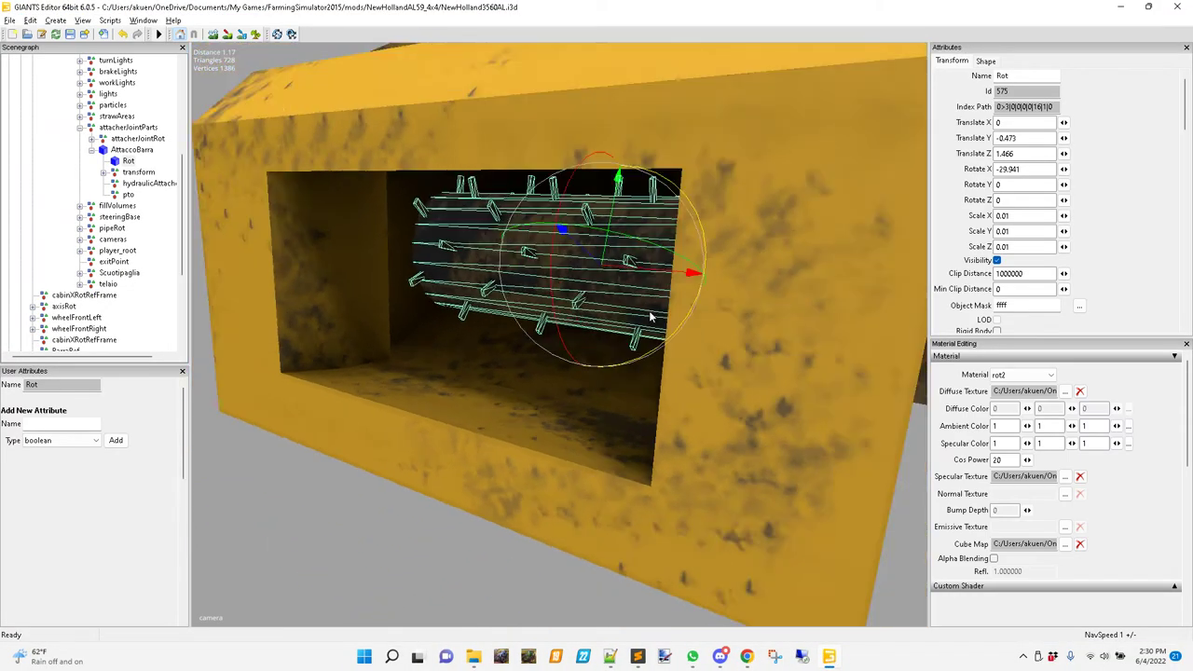
alt+middle_drag(655, 288, 272, 405)
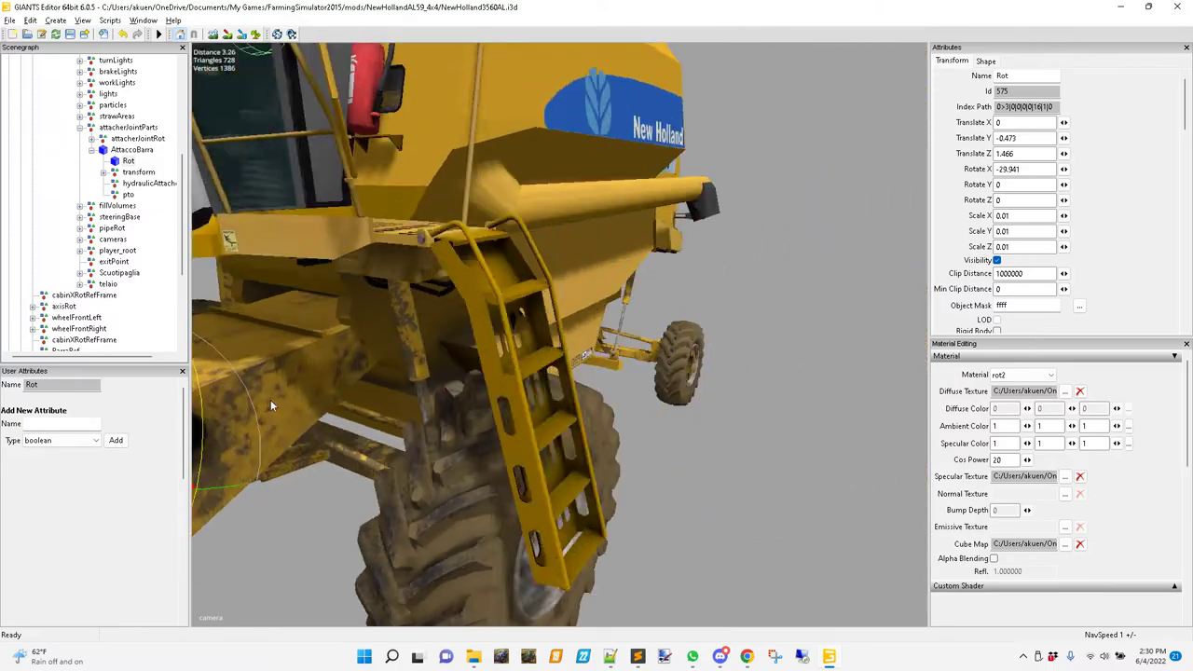
alt+right_drag(271, 404, 683, 330)
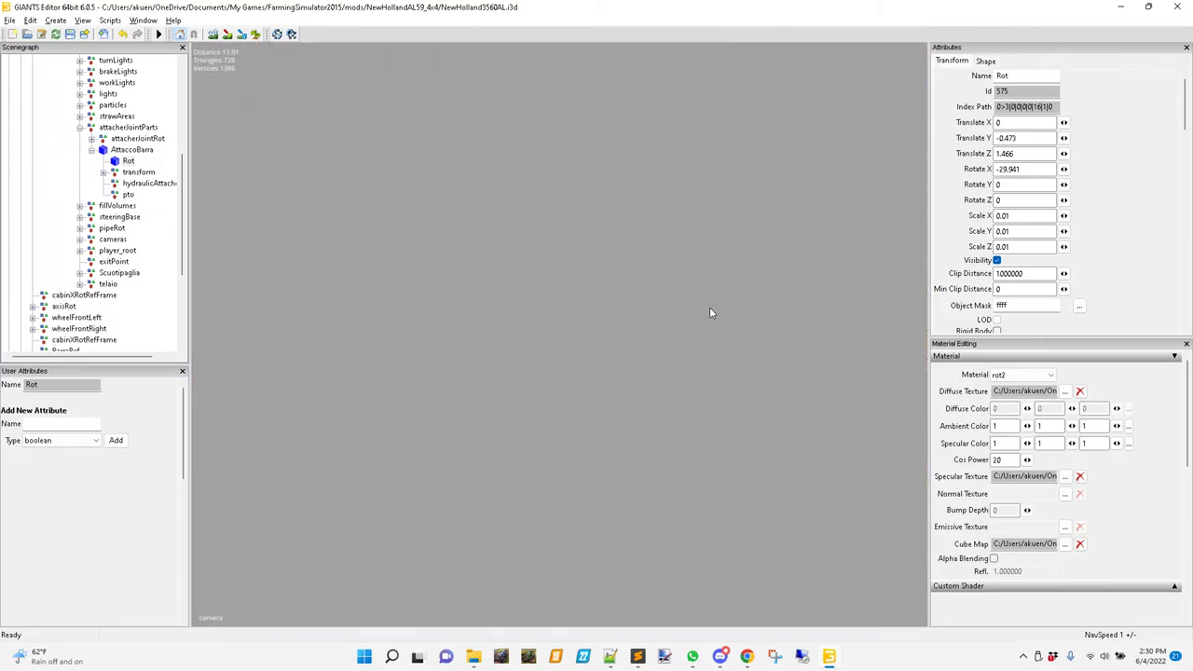
alt+drag(709, 307, 522, 274)
alt+right_drag(522, 274, 960, 250)
scroll(679, 360, up, 5)
alt+drag(607, 346, 288, 452)
middle_drag(288, 446, 536, 432)
alt+drag(537, 431, 543, 424)
alt+right_drag(544, 425, 744, 362)
alt+drag(744, 363, 680, 398)
middle_drag(679, 392, 627, 215)
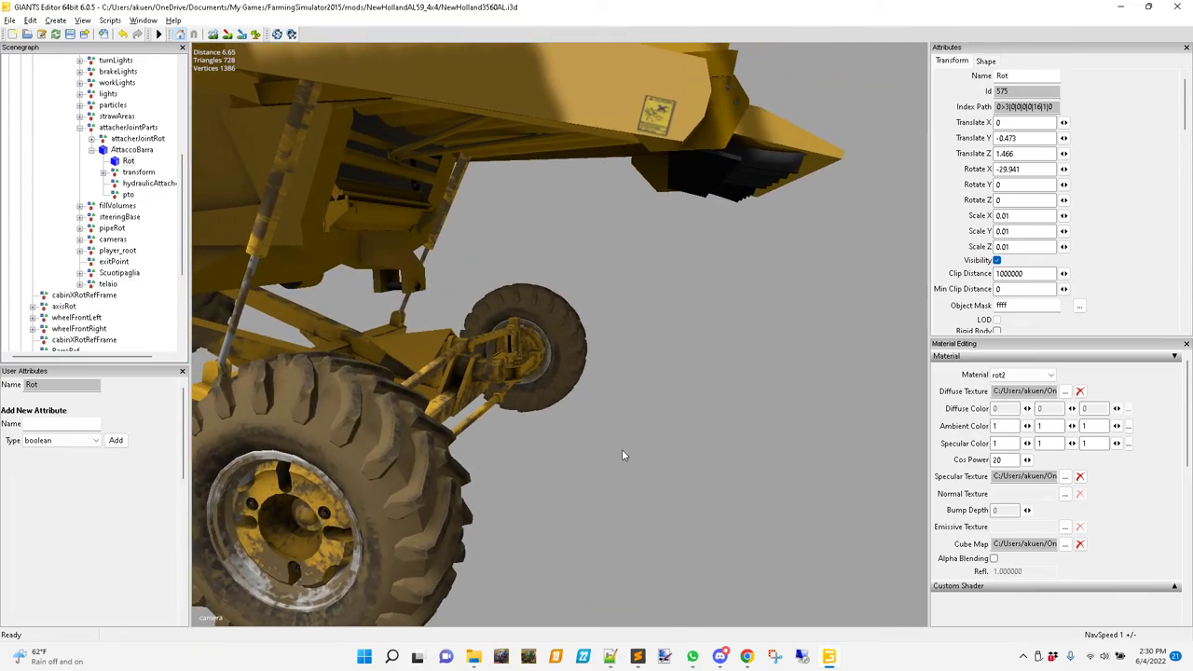
mouse_move(623, 451)
middle_down()
mouse_move(694, 439)
mouse_move(640, 426)
mouse_move(640, 439)
middle_up()
middle_drag(763, 451, 682, 494)
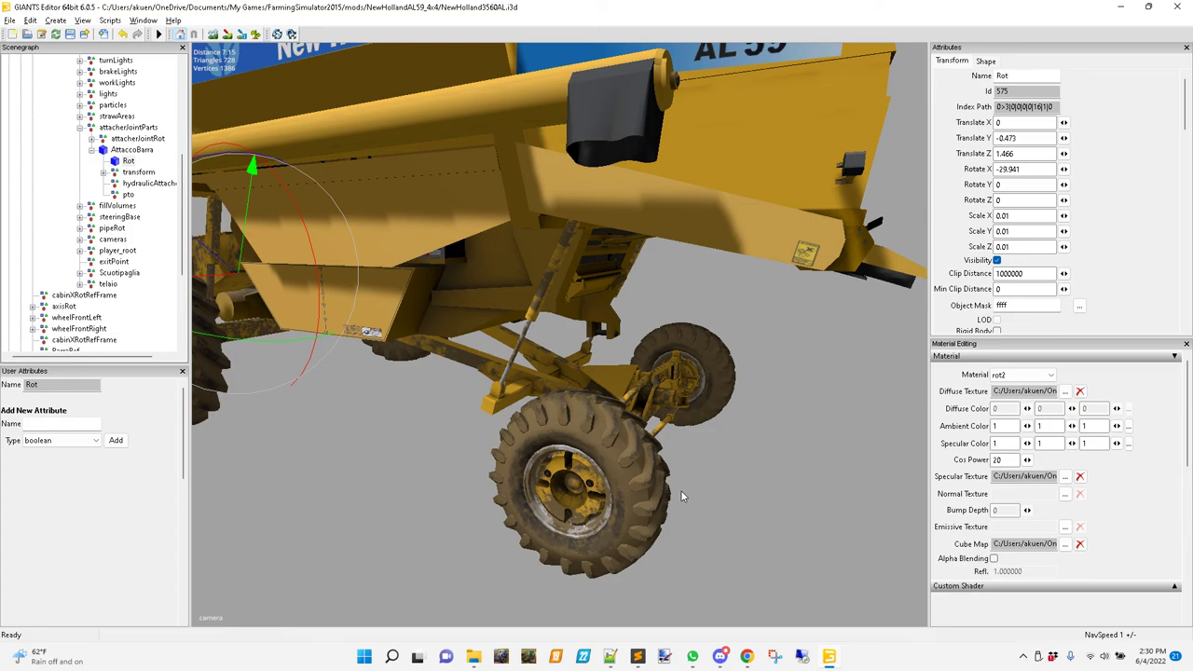
mouse_move(786, 449)
middle_down()
mouse_move(736, 424)
mouse_move(792, 426)
mouse_move(780, 428)
middle_up()
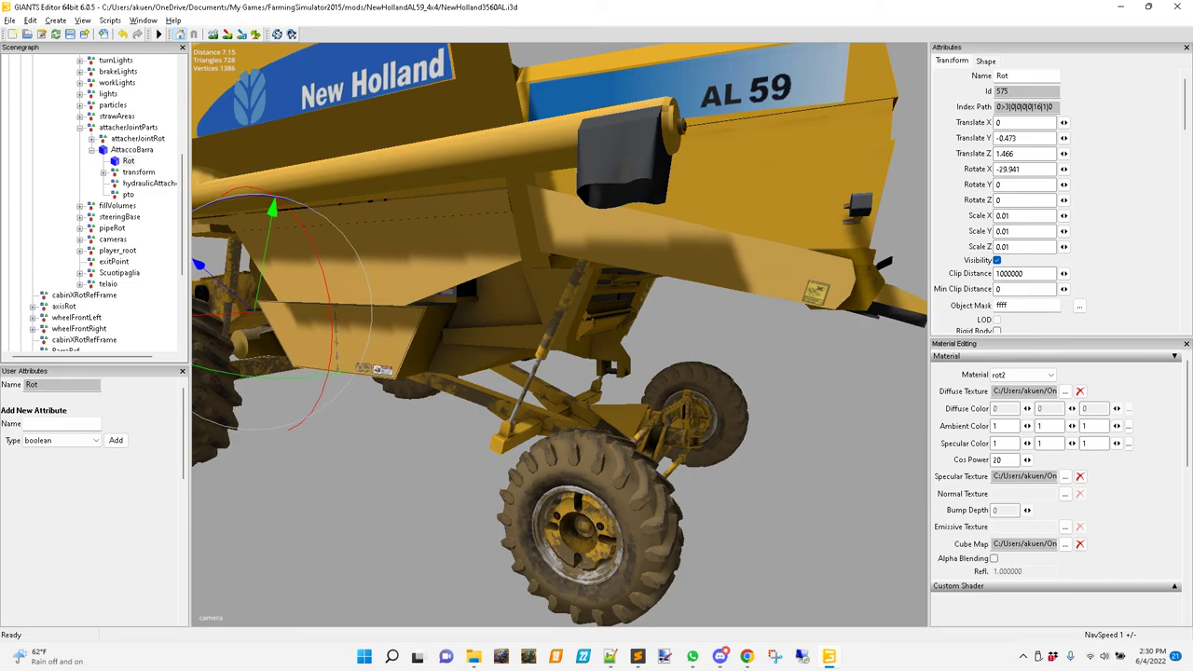
Switch to Notepad++ and examine the strawEffect block with its two effectNode entries in NewHolland3560AL.xml
click(610, 658)
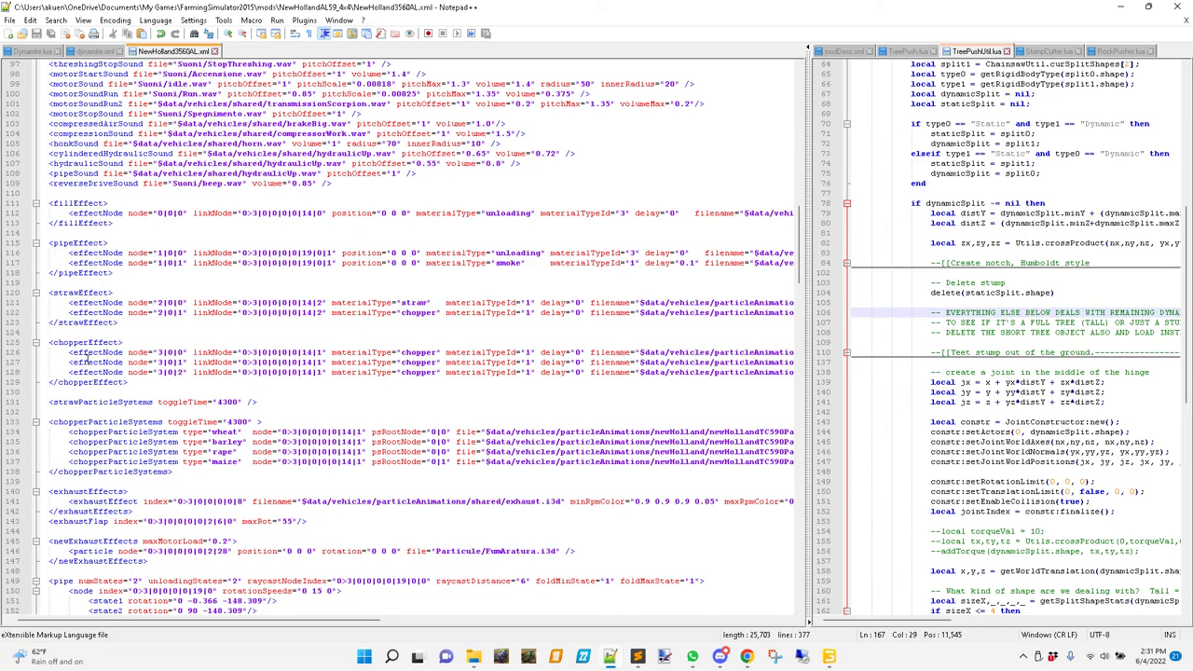
click(82, 294)
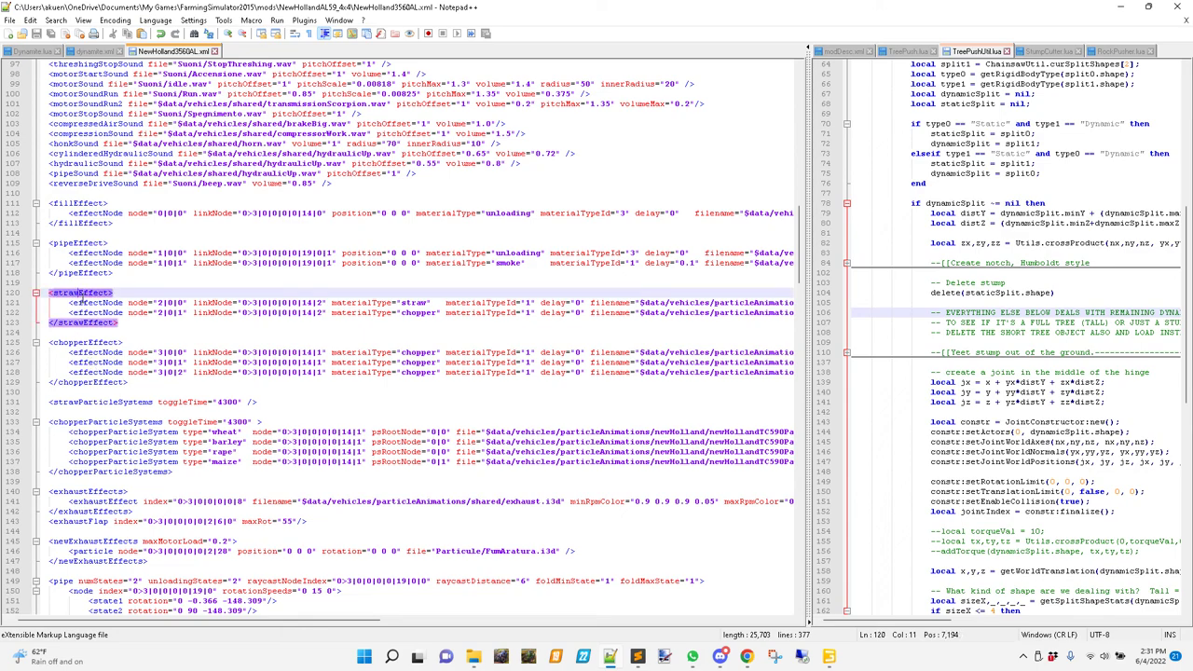
drag(108, 622, 116, 627)
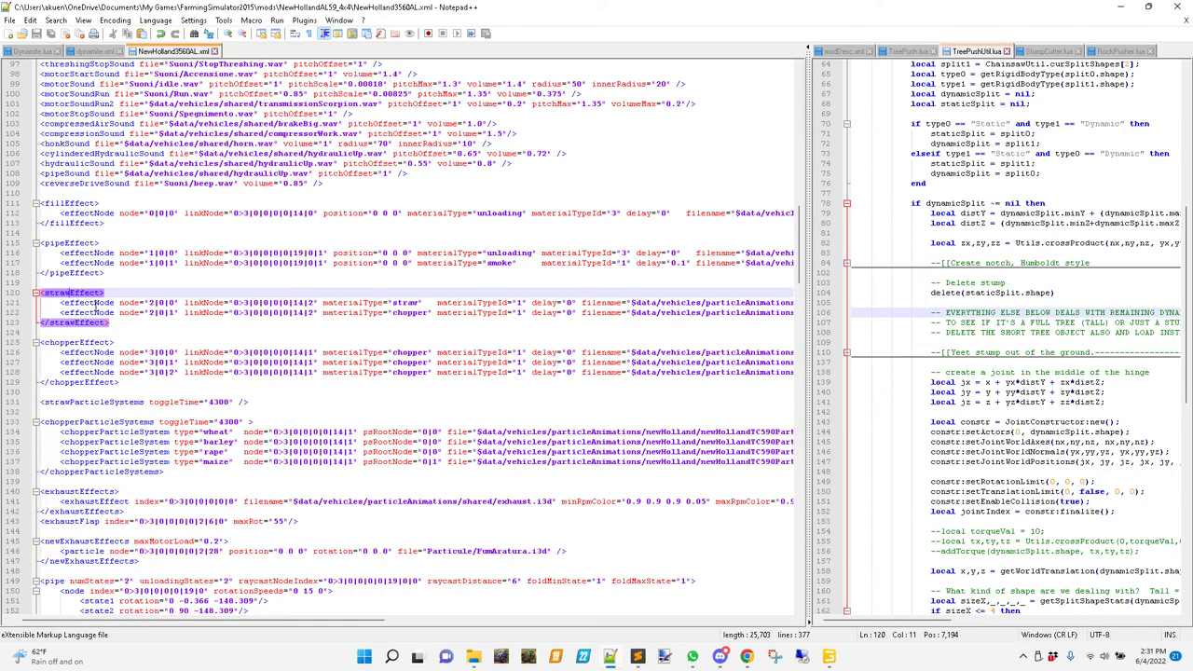
double_click(96, 303)
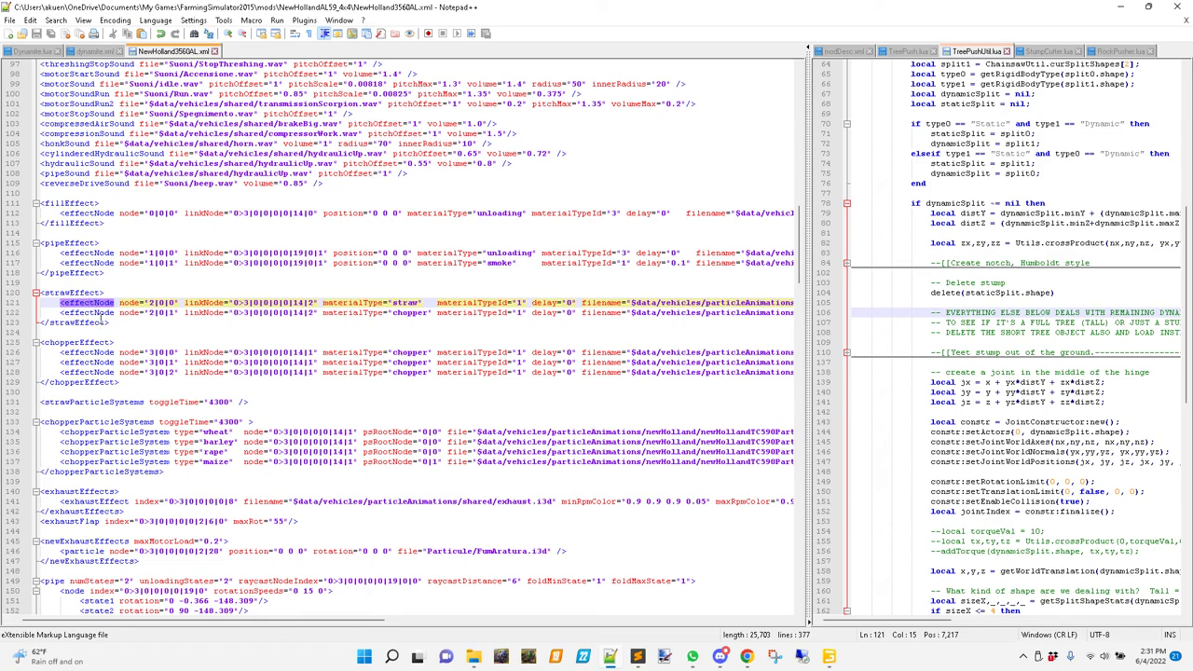
click(139, 324)
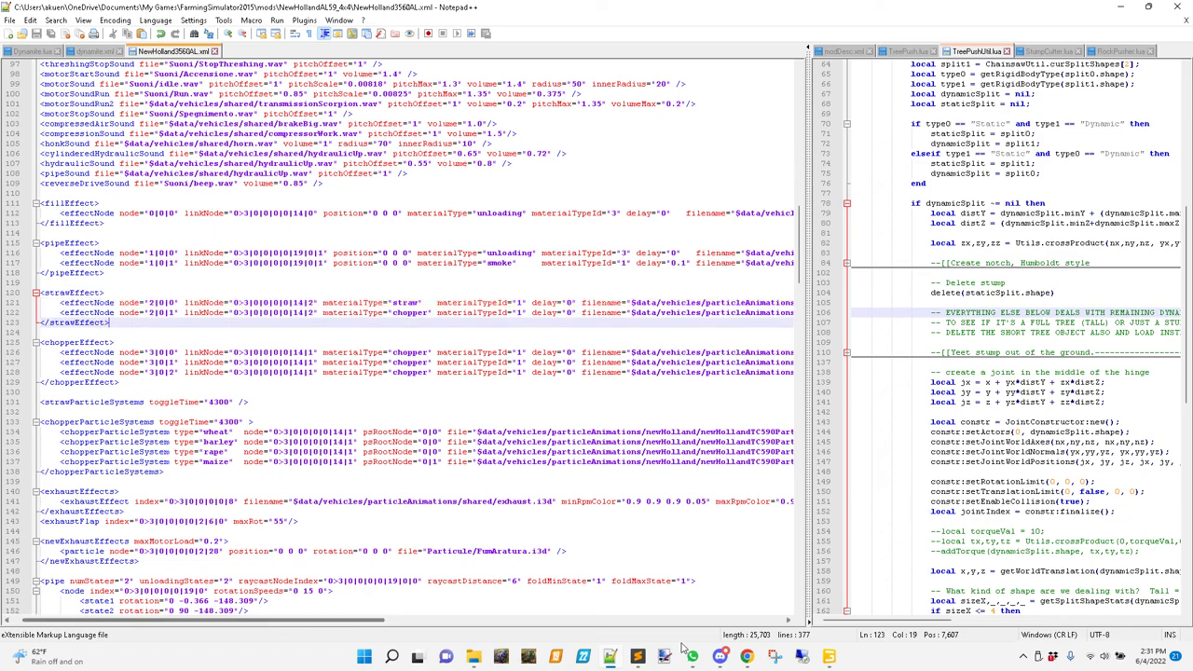
Return to GIANTS Editor, collapse attacherJointParts and inspect the child nodes of the strawAreas group
click(829, 657)
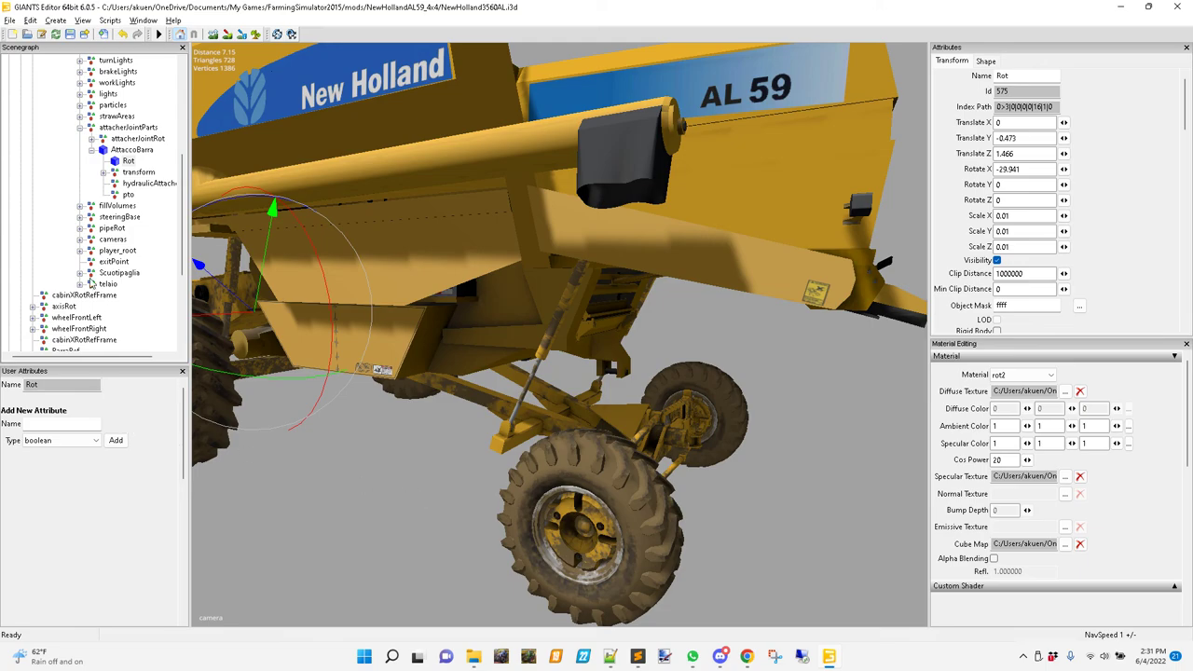
click(80, 128)
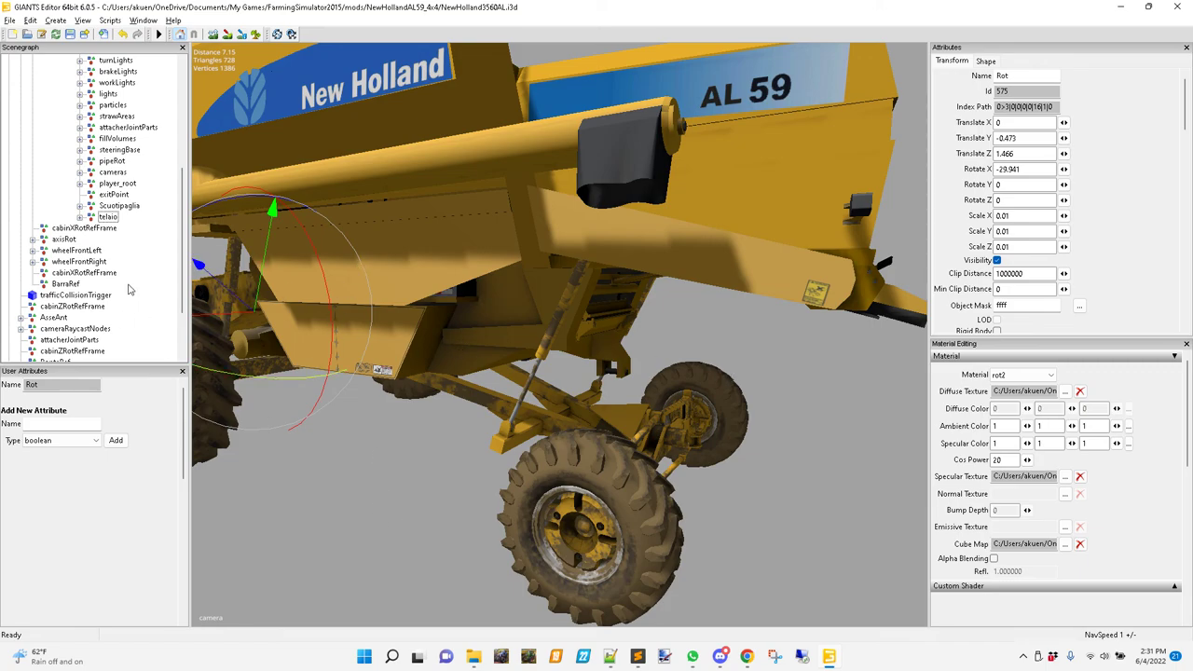
drag(184, 261, 188, 195)
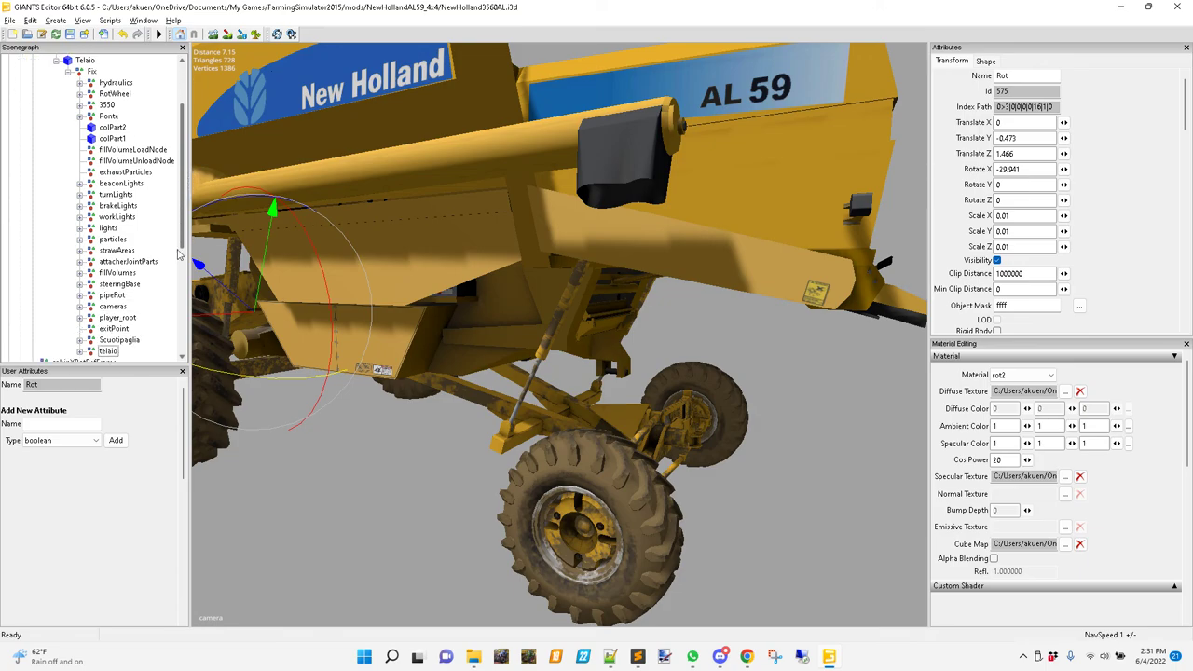
click(112, 250)
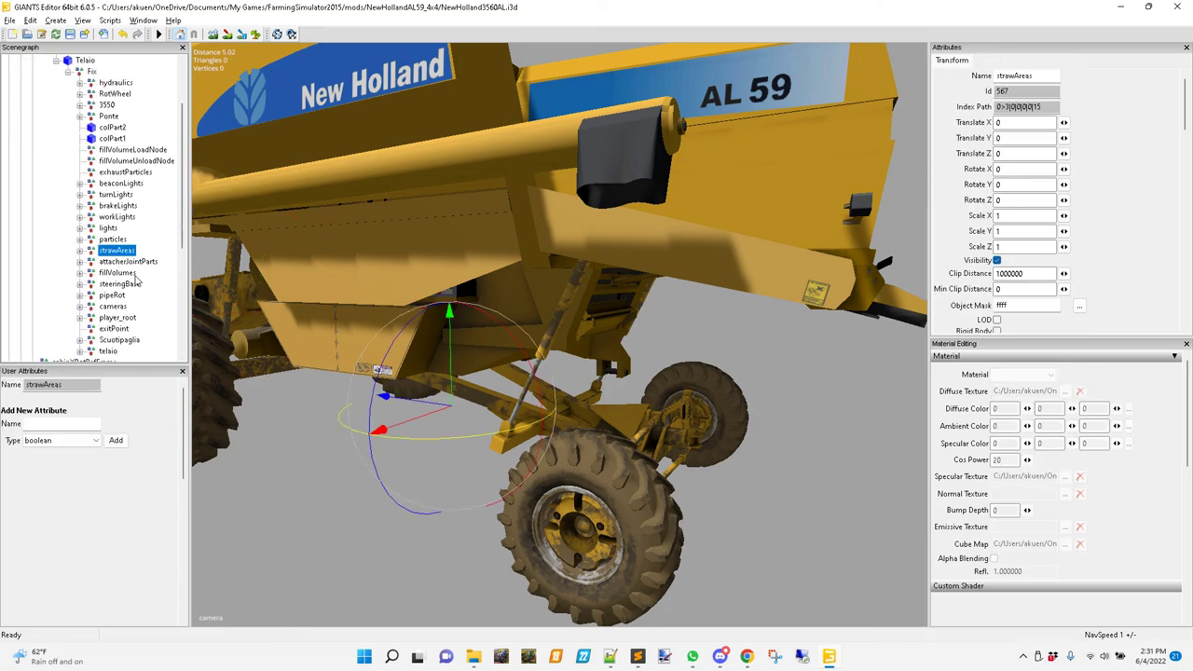
click(81, 252)
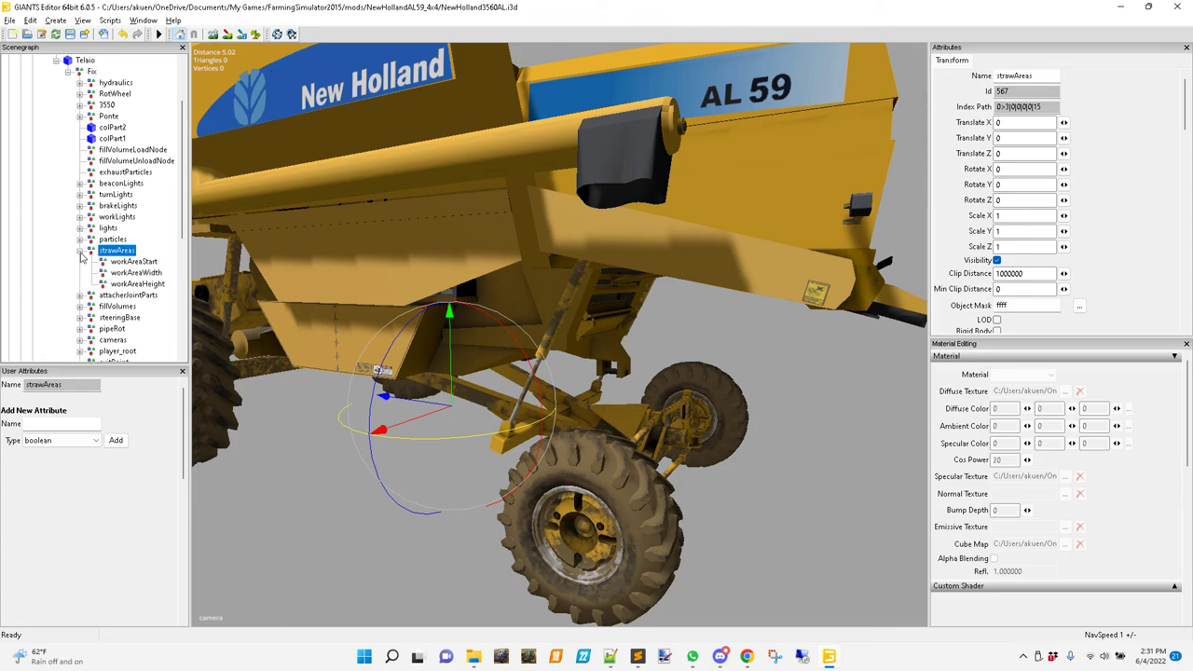
click(80, 251)
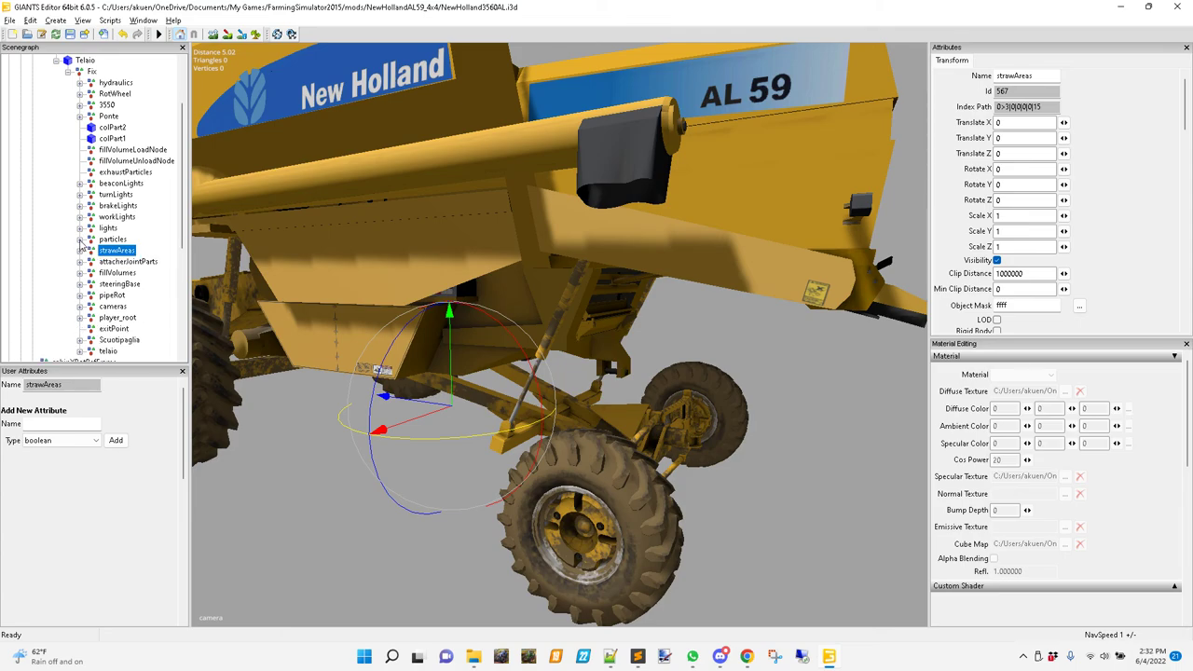
Expand the particles group, select its strawEffect node and examine where it sits on the combine
click(80, 240)
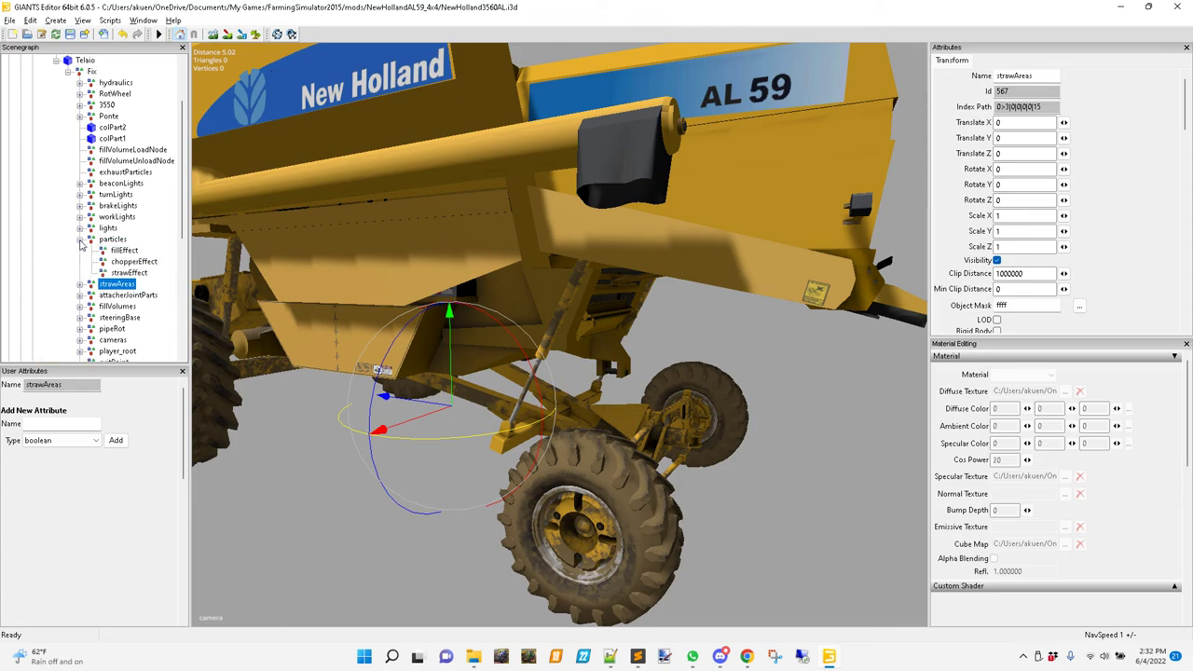
click(130, 274)
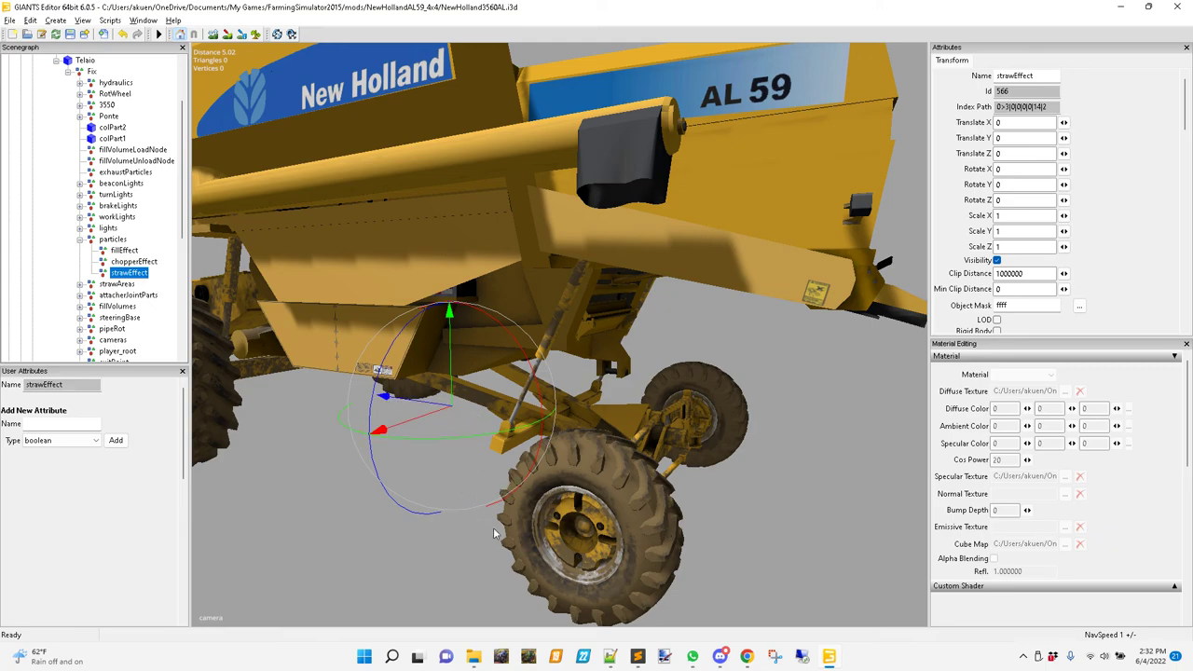
alt+middle_drag(504, 501, 666, 501)
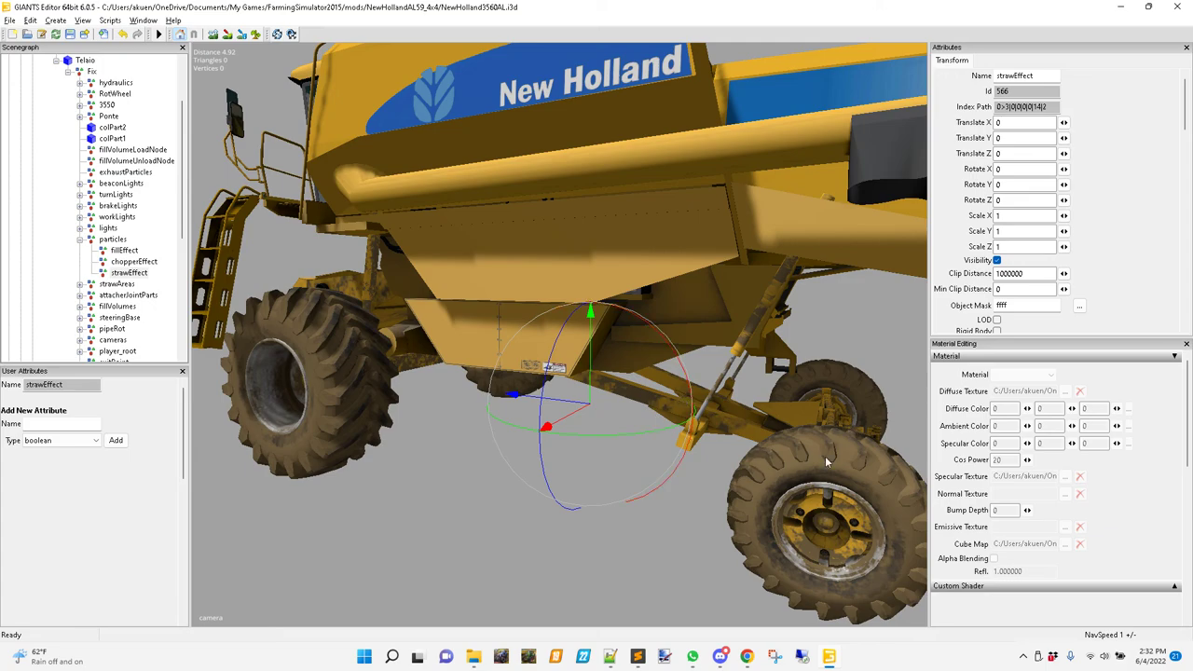
middle_drag(798, 467, 652, 433)
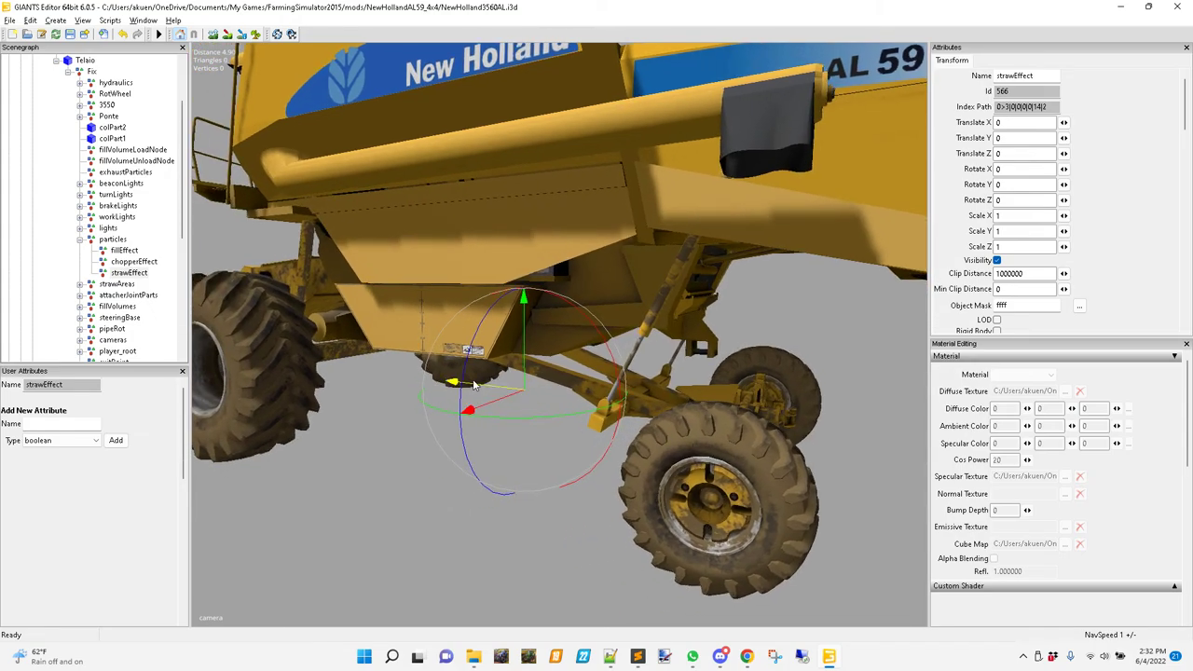
middle_drag(827, 424, 803, 434)
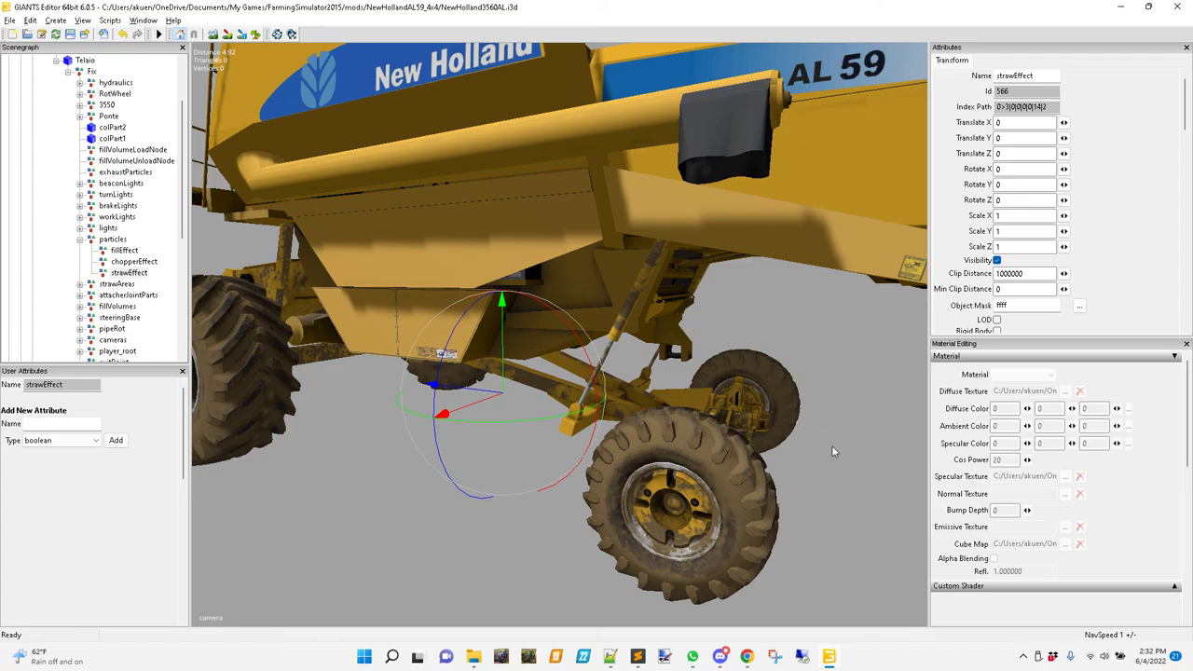
Switch to Notepad++ and review the linkNode and filename attributes of the chopper effectNode inside strawEffect
click(610, 657)
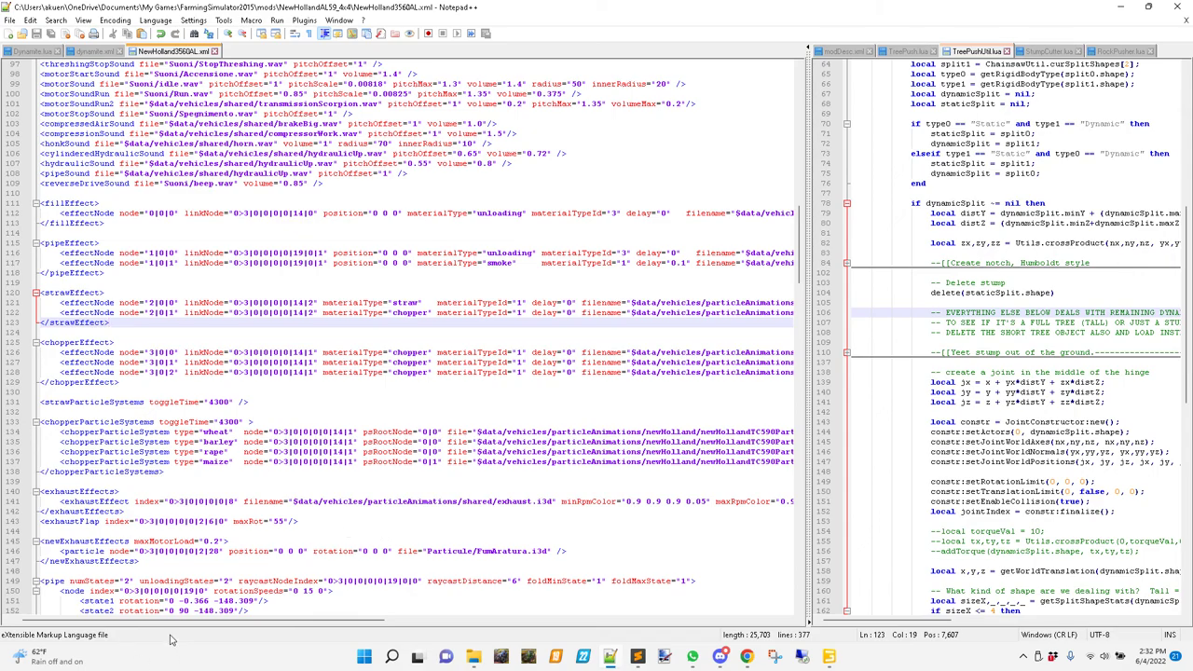
mouse_move(170, 621)
mouse_down()
mouse_move(154, 622)
mouse_move(203, 626)
mouse_move(153, 626)
mouse_up()
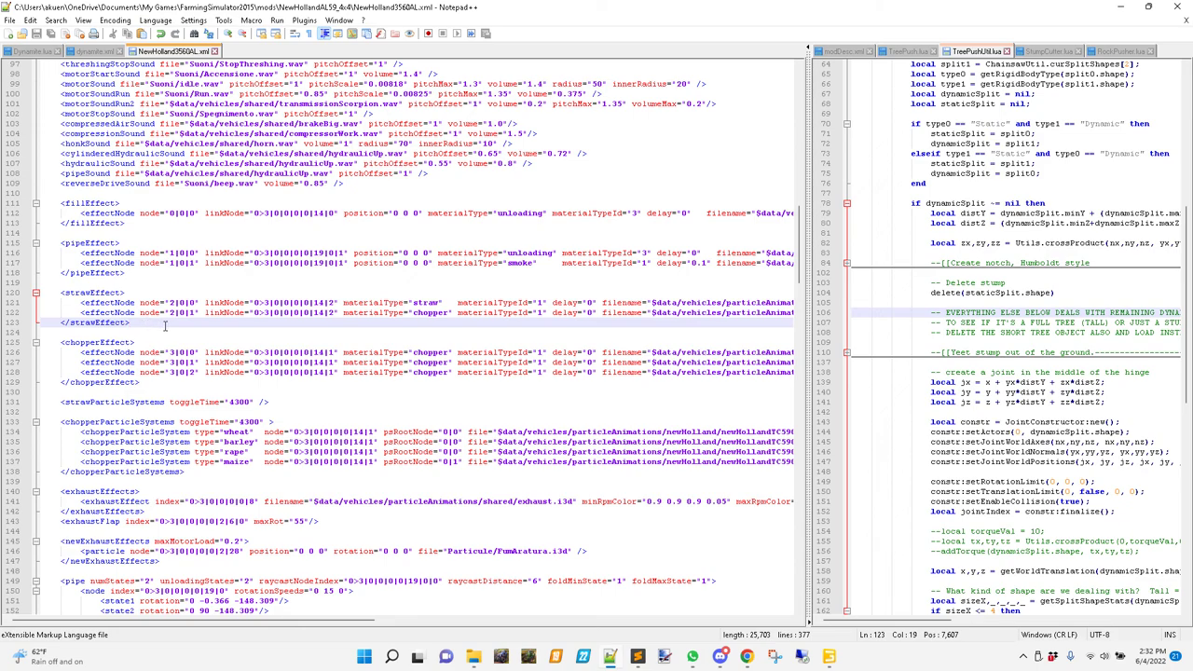
click(773, 312)
drag(326, 626, 291, 642)
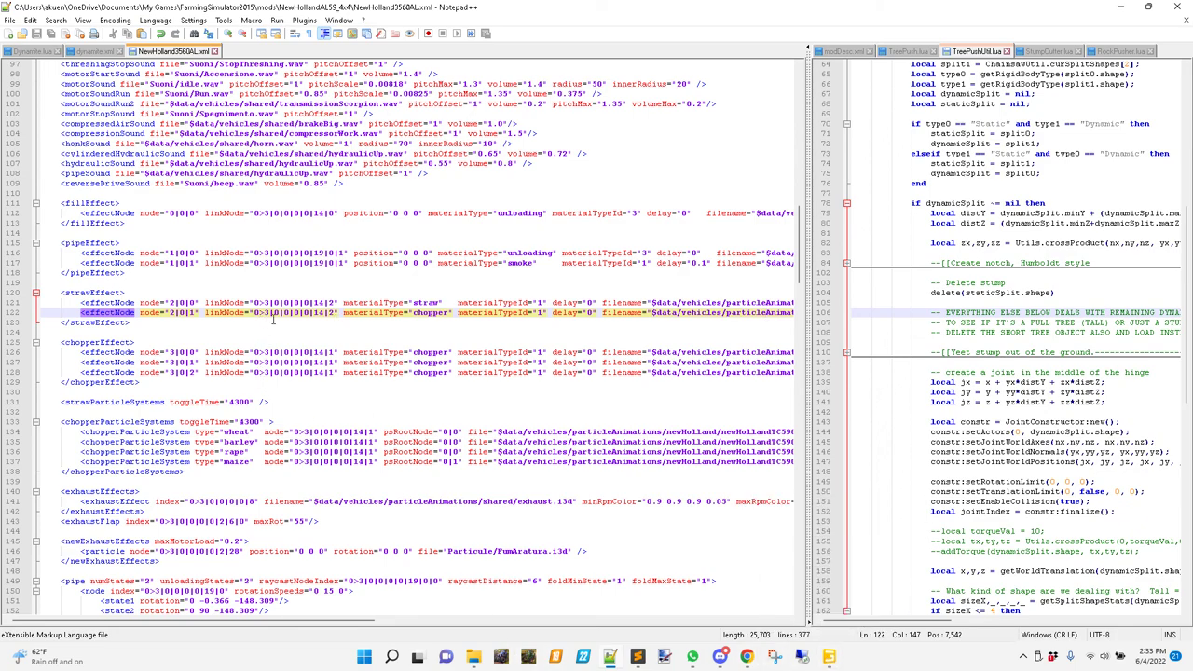
Check the index path of the strawEffect node in GIANTS Editor against the XML link node
click(829, 656)
drag(1055, 109, 983, 109)
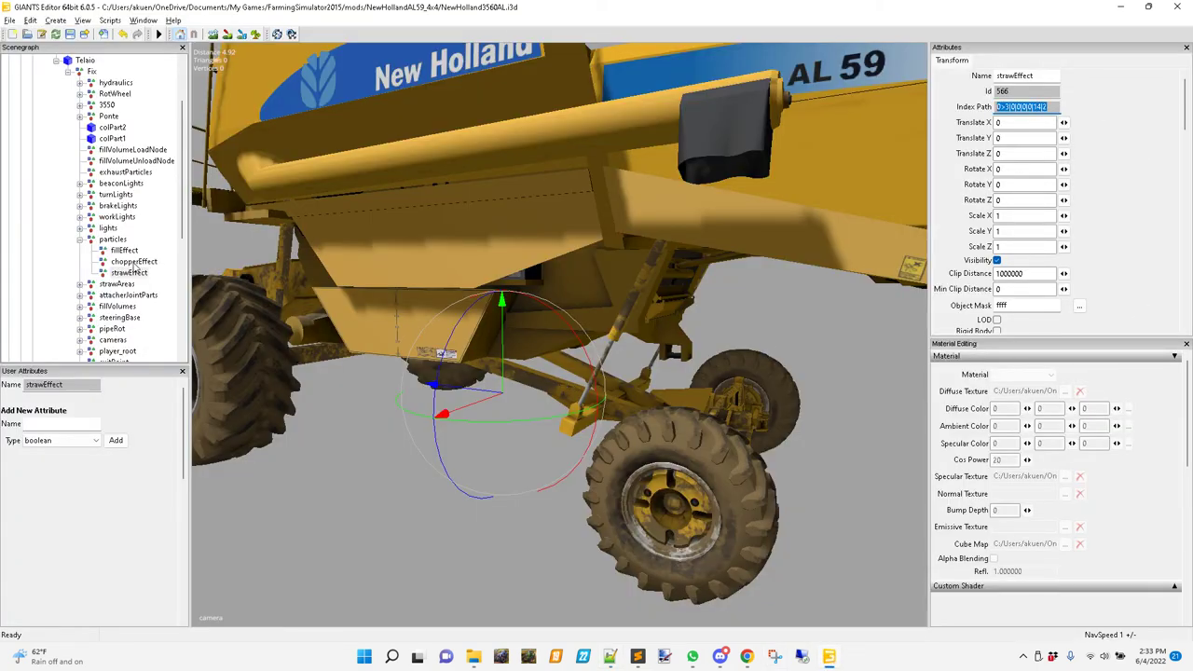
click(130, 272)
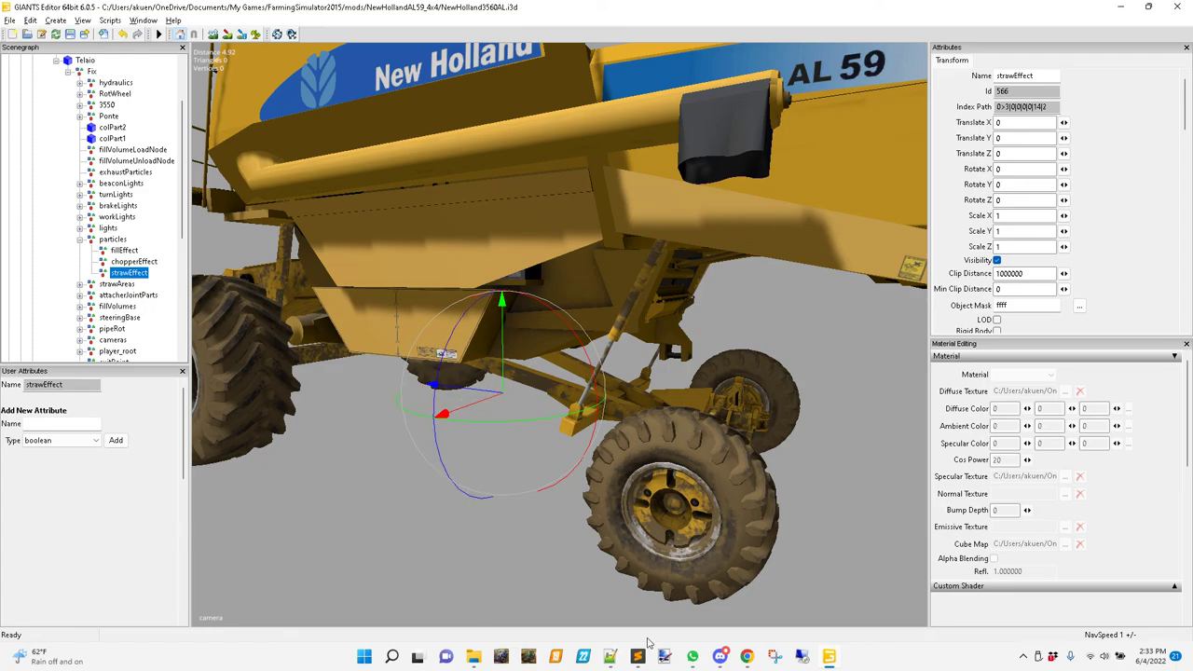
Return to Notepad++ and inspect the straw effectNode's link node, material type and particle animation file path
click(612, 659)
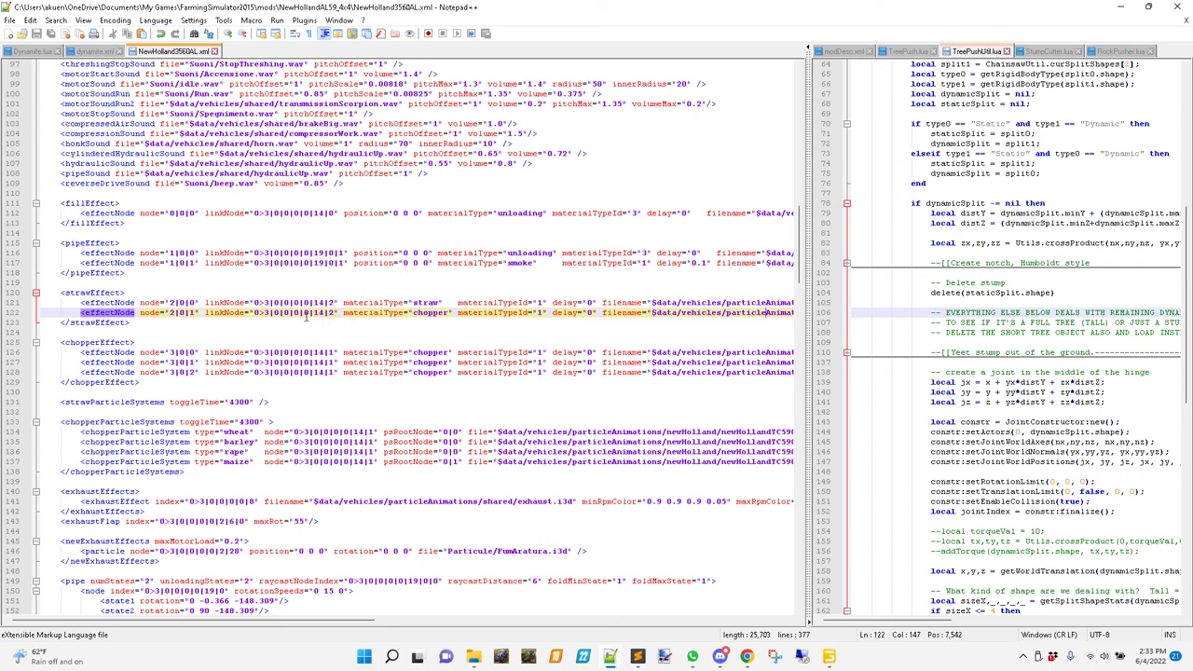
drag(314, 305, 338, 305)
click(421, 303)
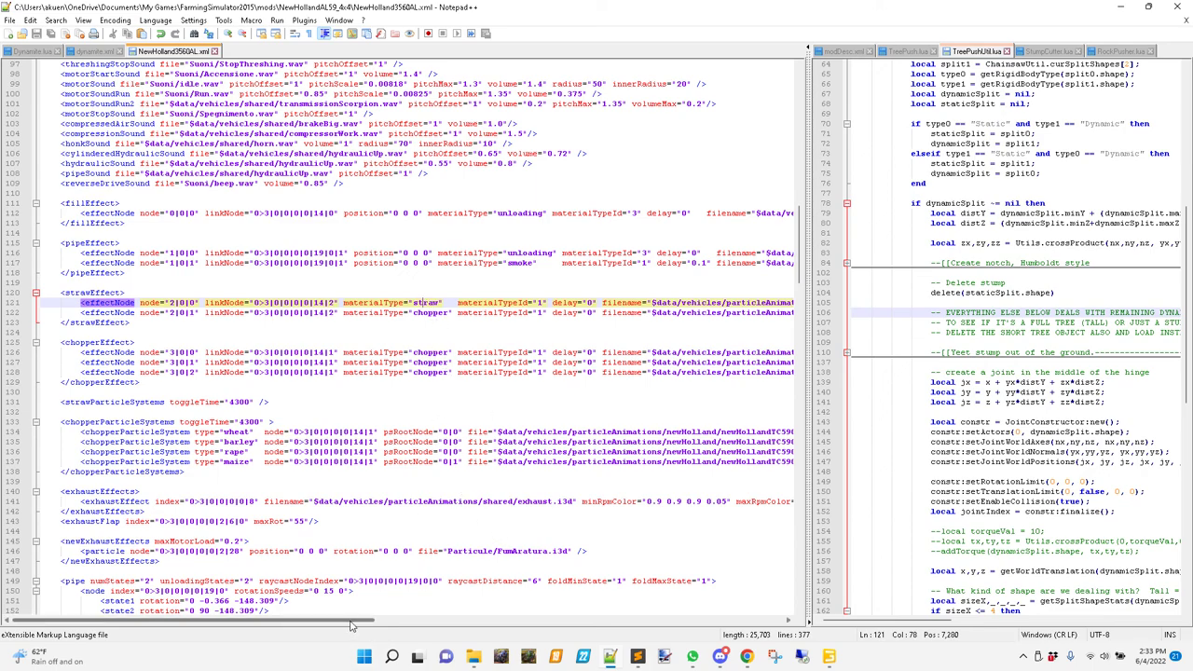
drag(351, 626, 466, 632)
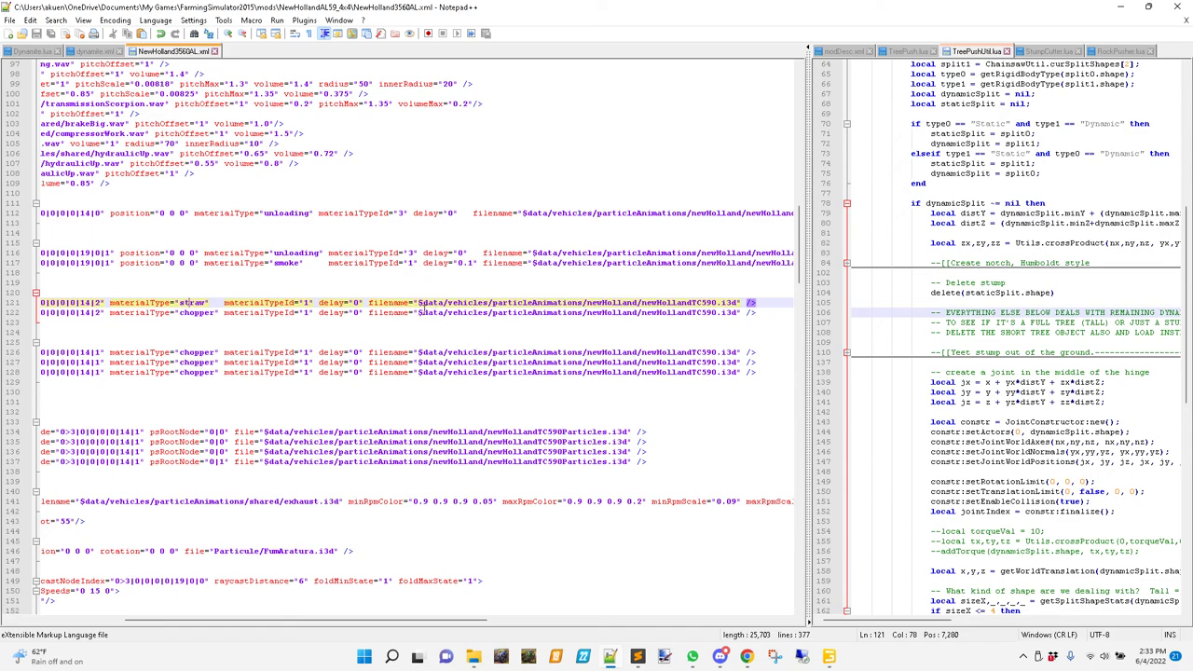
drag(418, 304, 448, 309)
Switch to the newHolland particleAnimations folder in File Explorer and locate the newHollandTC590.i3d file
mouse_move(477, 659)
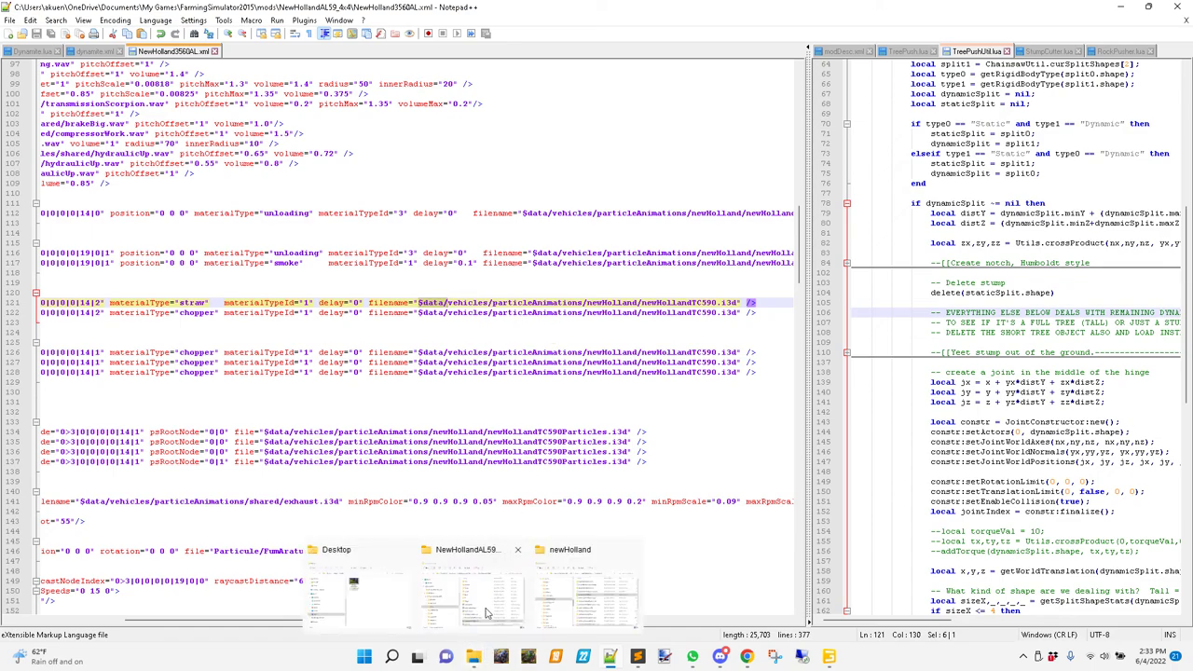
click(580, 601)
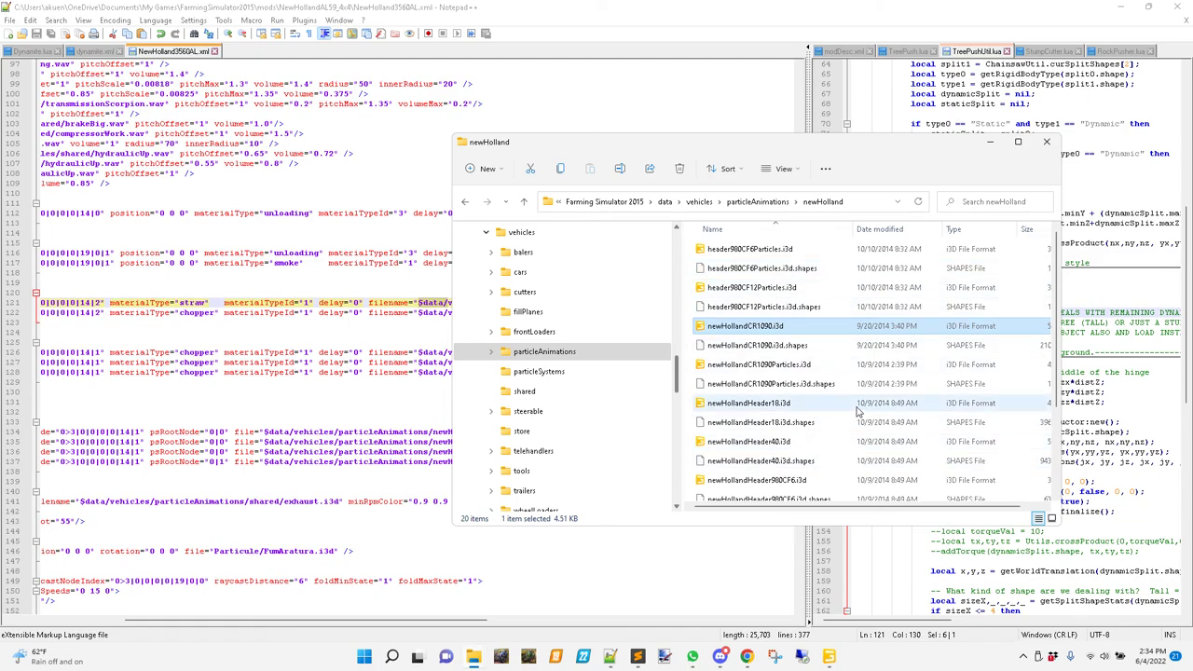
scroll(819, 429, down, 2)
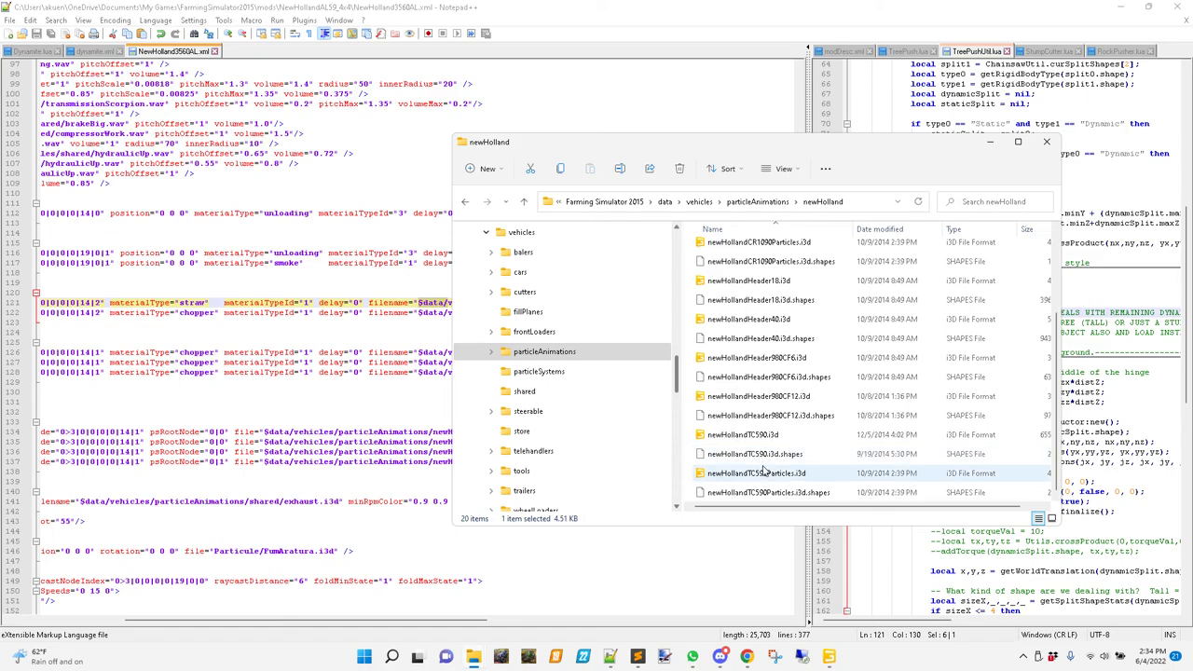
Open newHollandTC590.i3d in GIANTS Editor 6.0.5, dismiss the welcome window and remove the Terrain Editing panel
click(752, 435)
drag(739, 148, 709, 130)
double_click(726, 420)
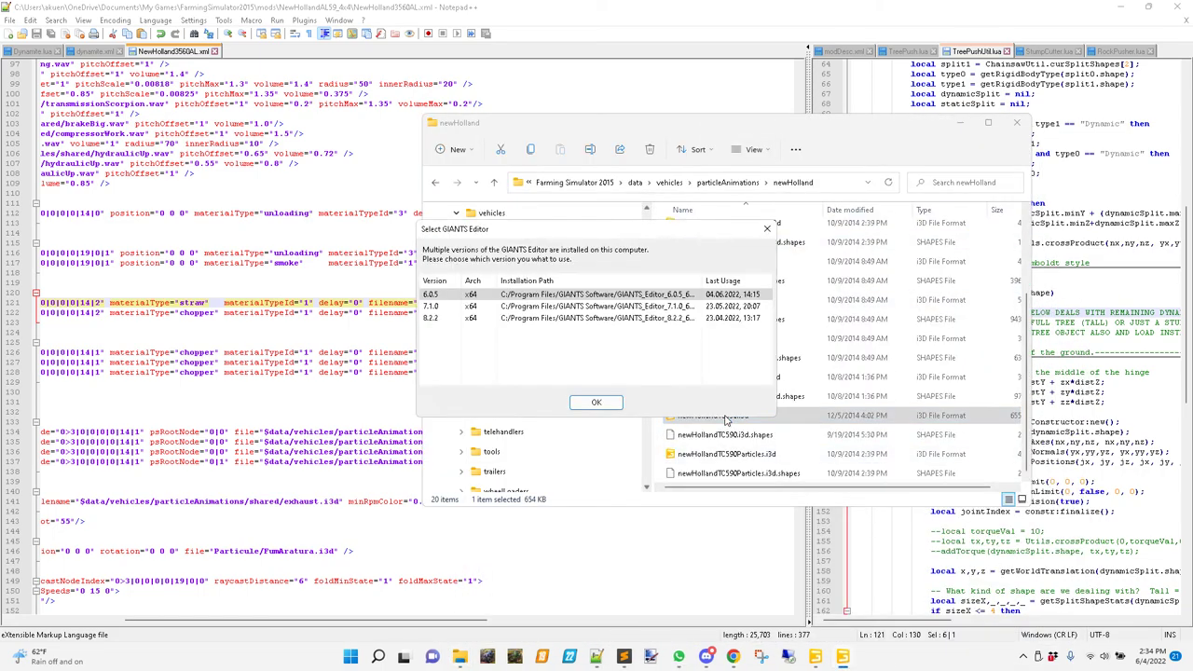
click(597, 401)
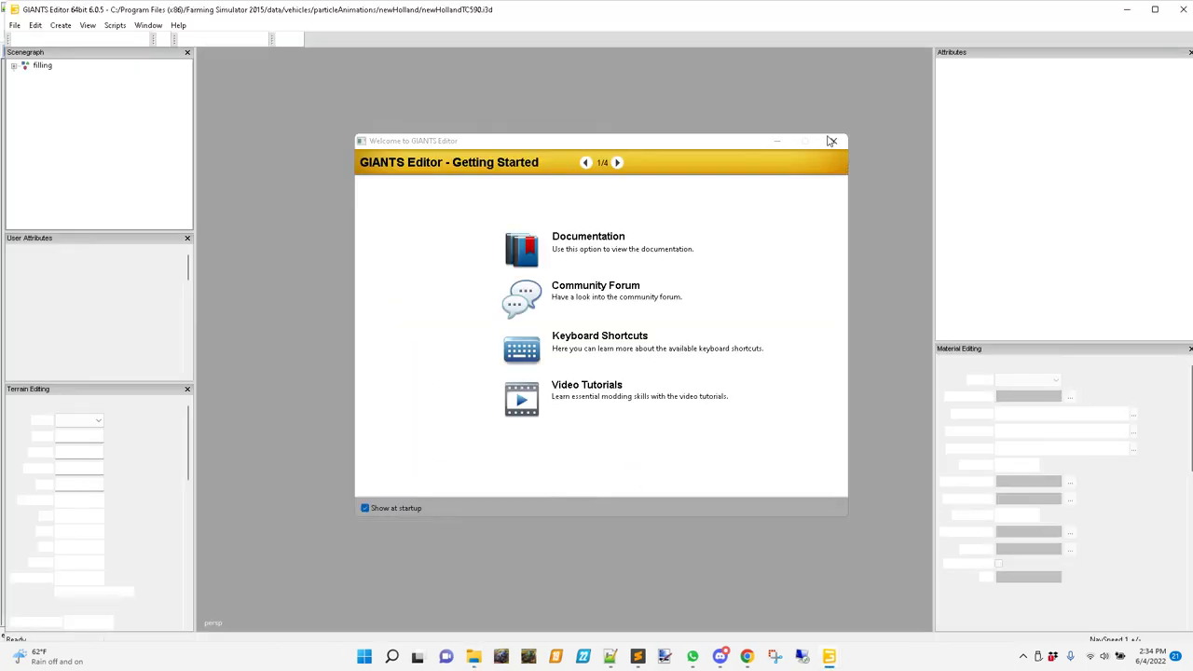
click(832, 141)
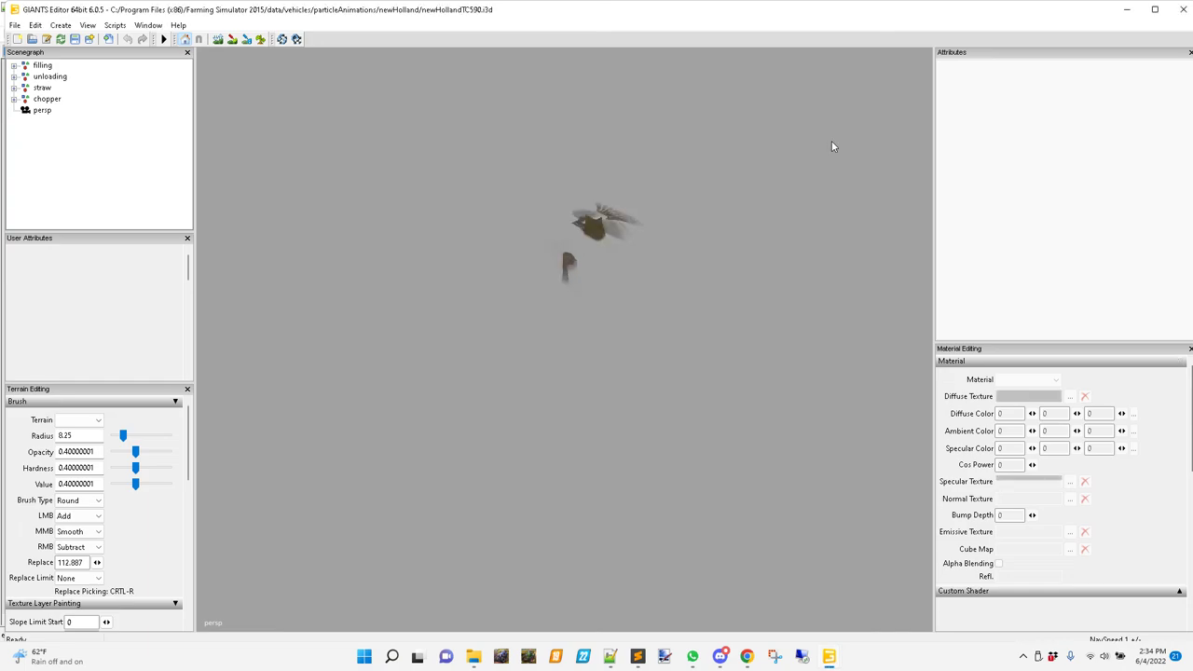
click(186, 390)
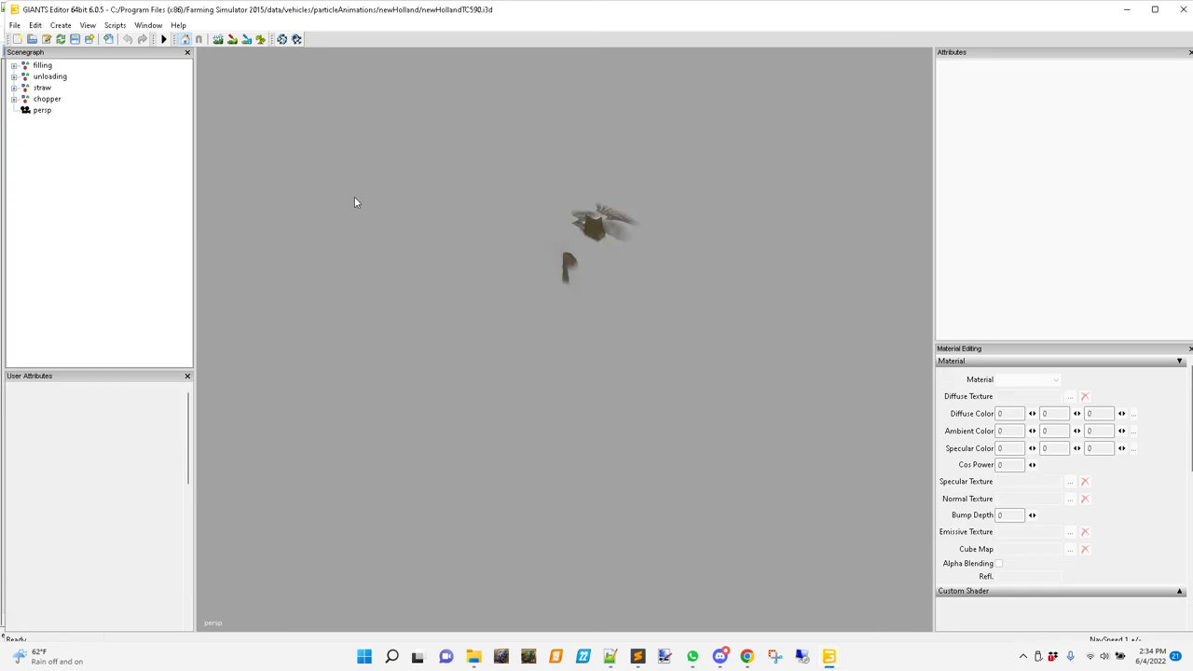
Examine the straw, chopper, filling and unloading particle meshes of the TC590 scene from several angles and distances
alt+middle_drag(669, 336, 698, 325)
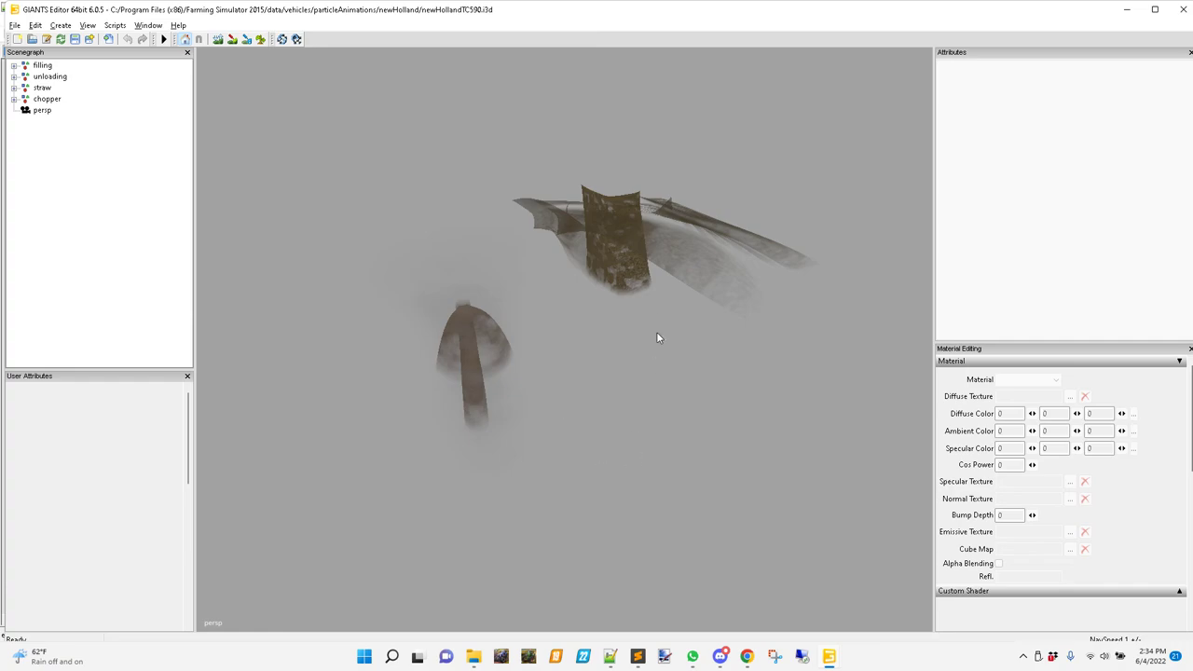
alt+middle_drag(831, 331, 656, 494)
scroll(583, 362, up, 2)
middle_drag(583, 364, 653, 377)
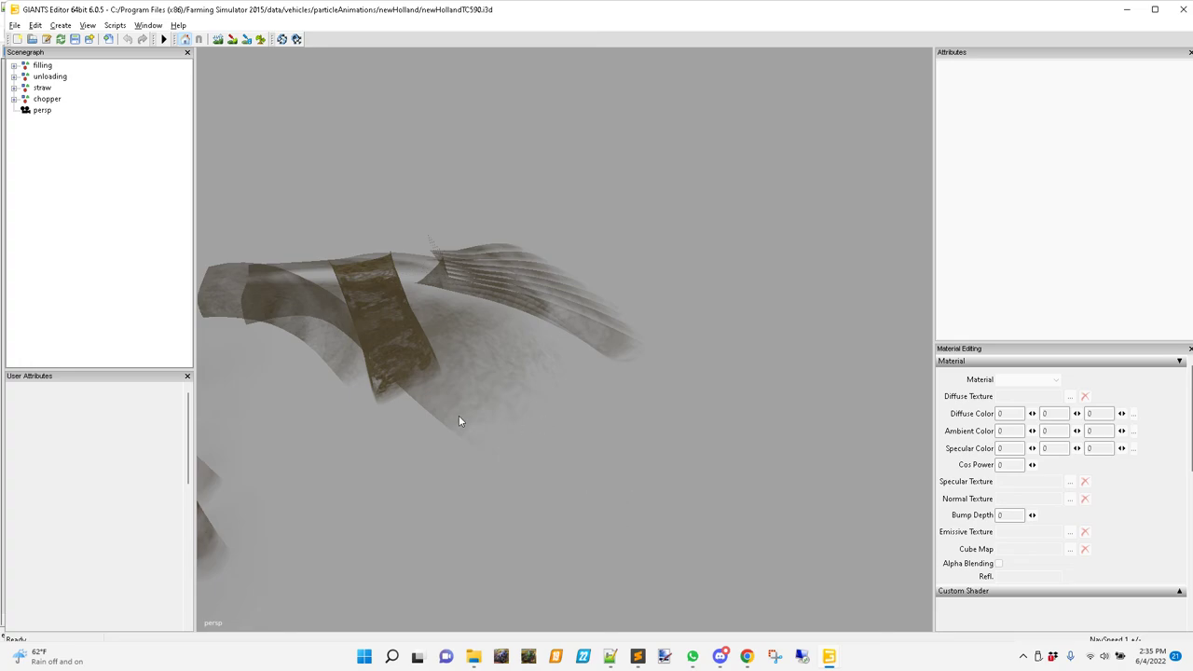
middle_drag(457, 421, 738, 296)
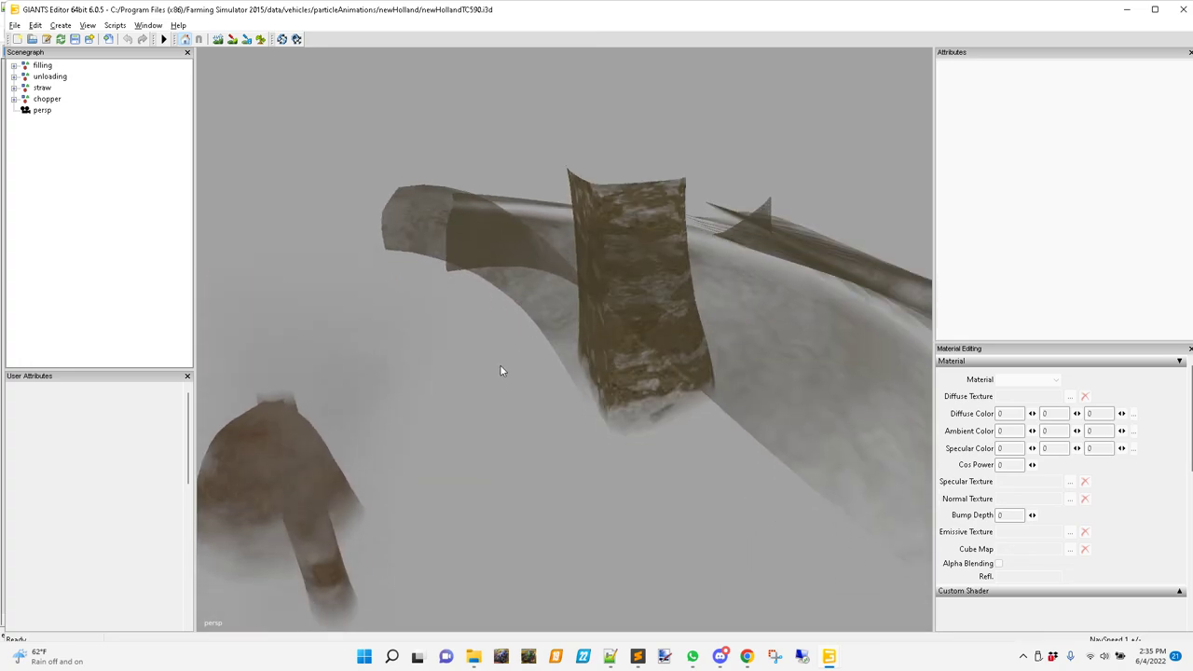
middle_drag(501, 371, 403, 386)
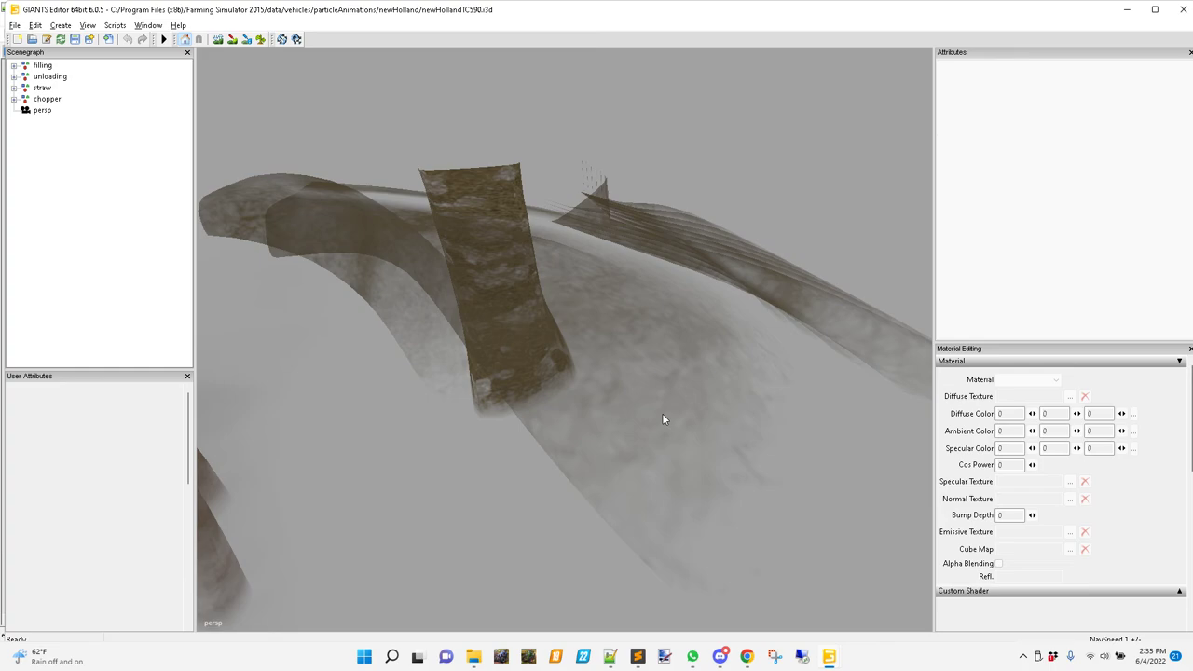
middle_drag(631, 429, 412, 201)
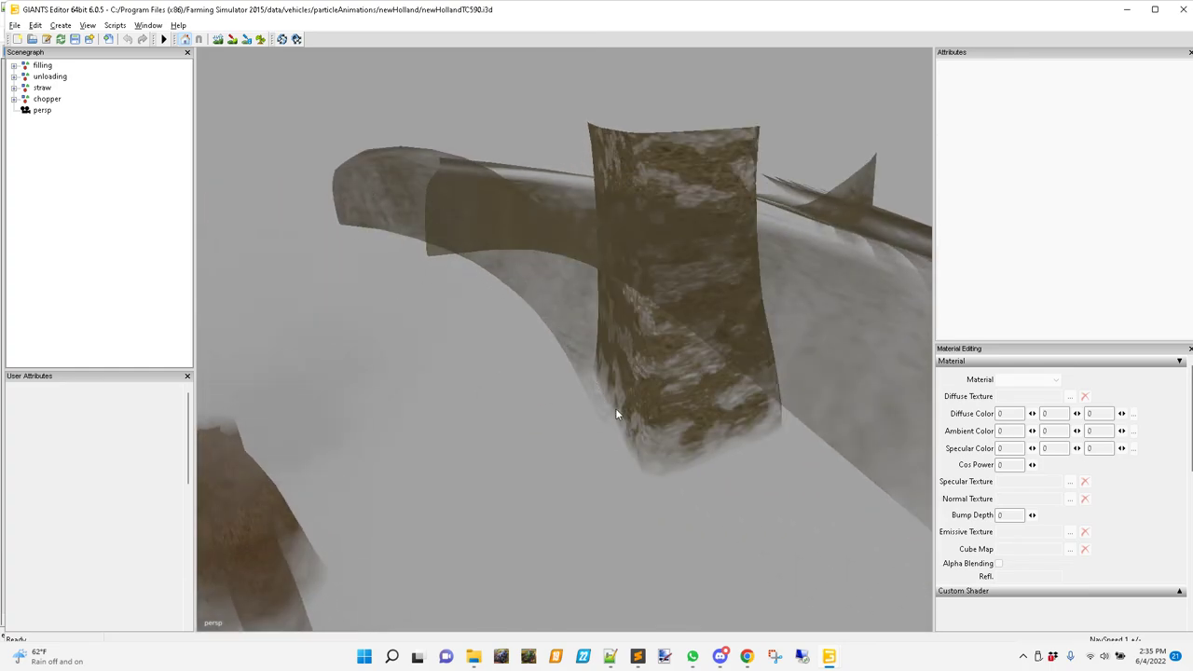
middle_drag(630, 430, 577, 485)
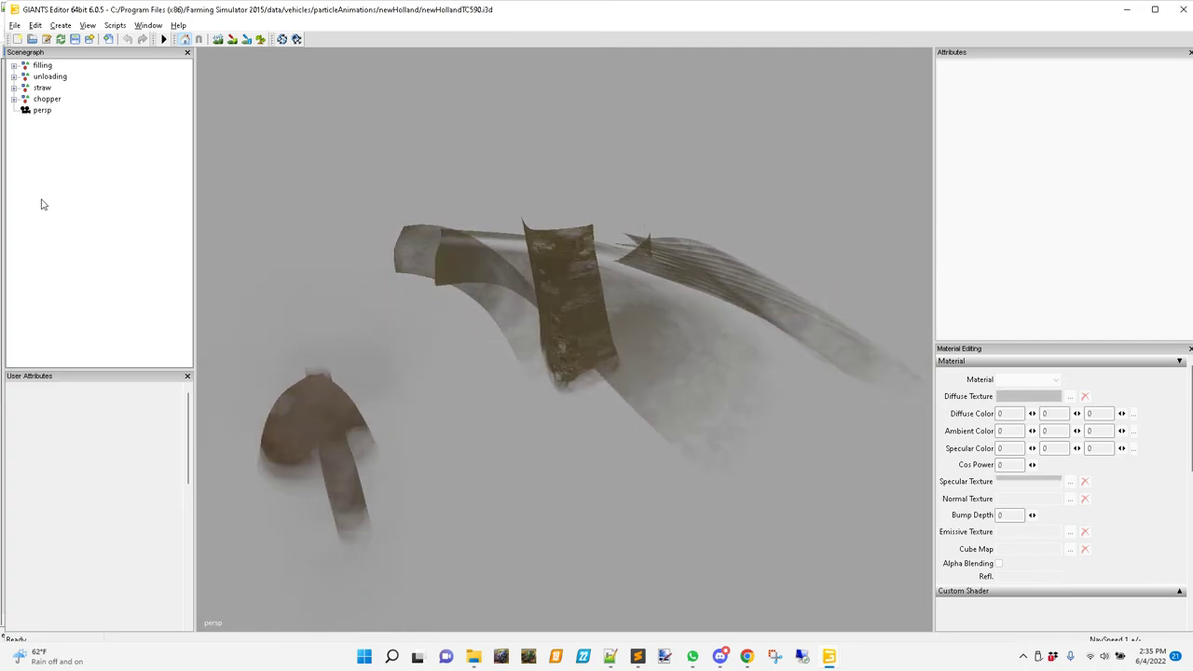
Export the whole scene with its files as "particles" into the Particule folder of the NewHollandAL59_4x4 mod, and close the original without saving
click(15, 26)
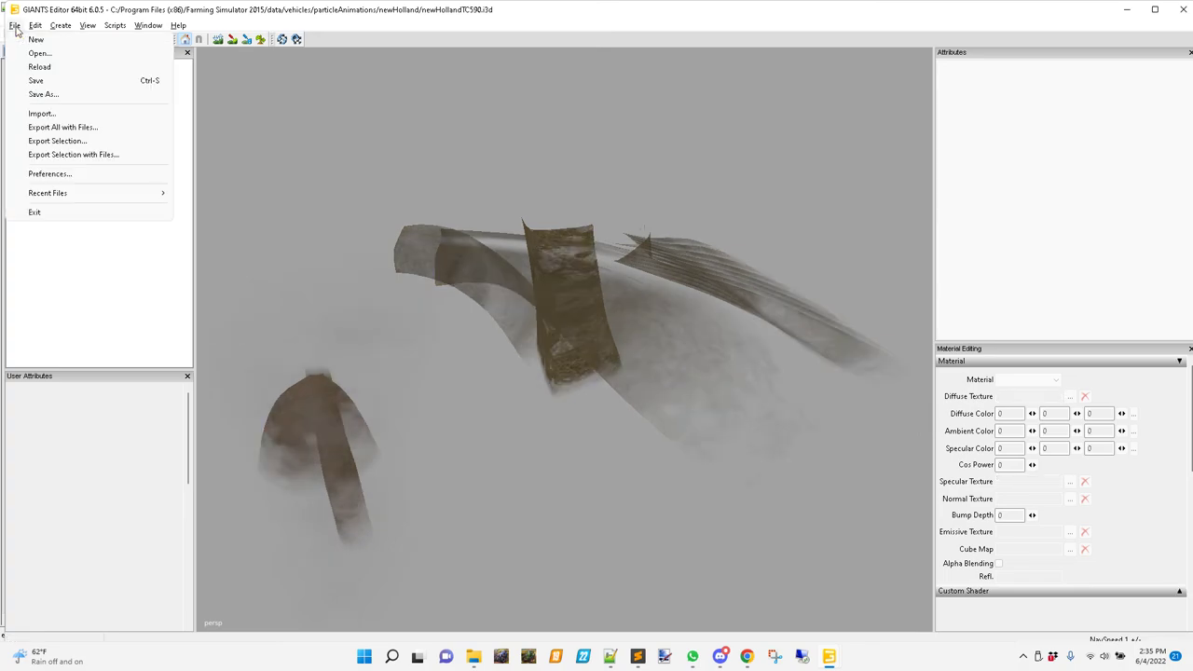
click(80, 130)
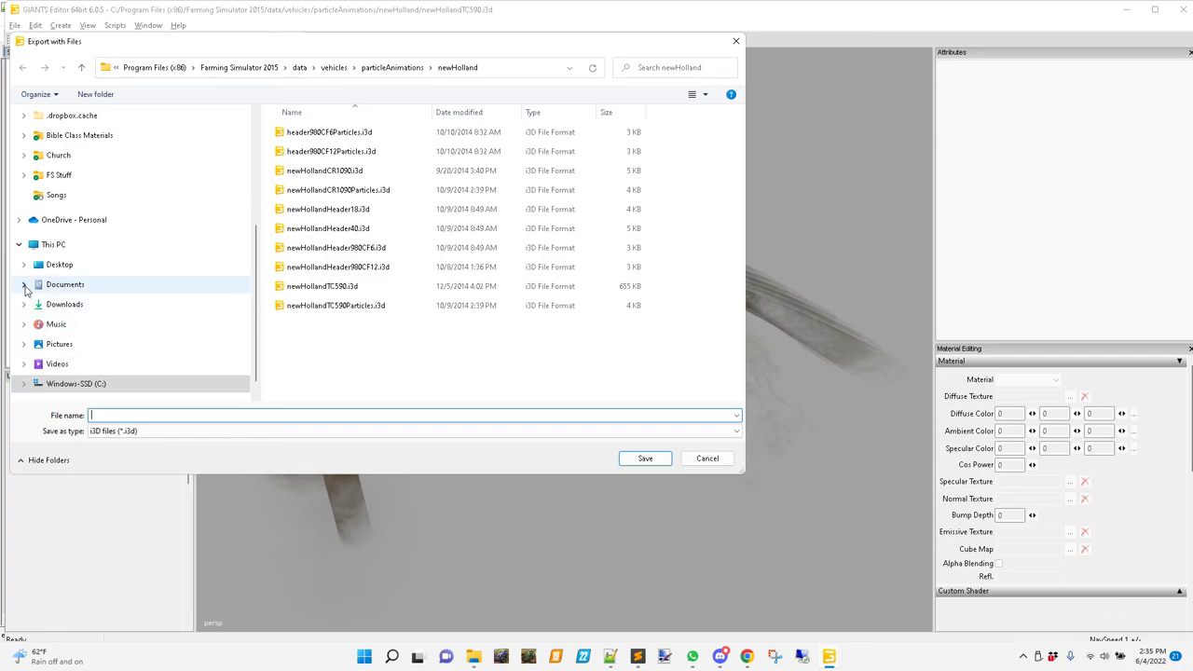
click(24, 285)
click(29, 325)
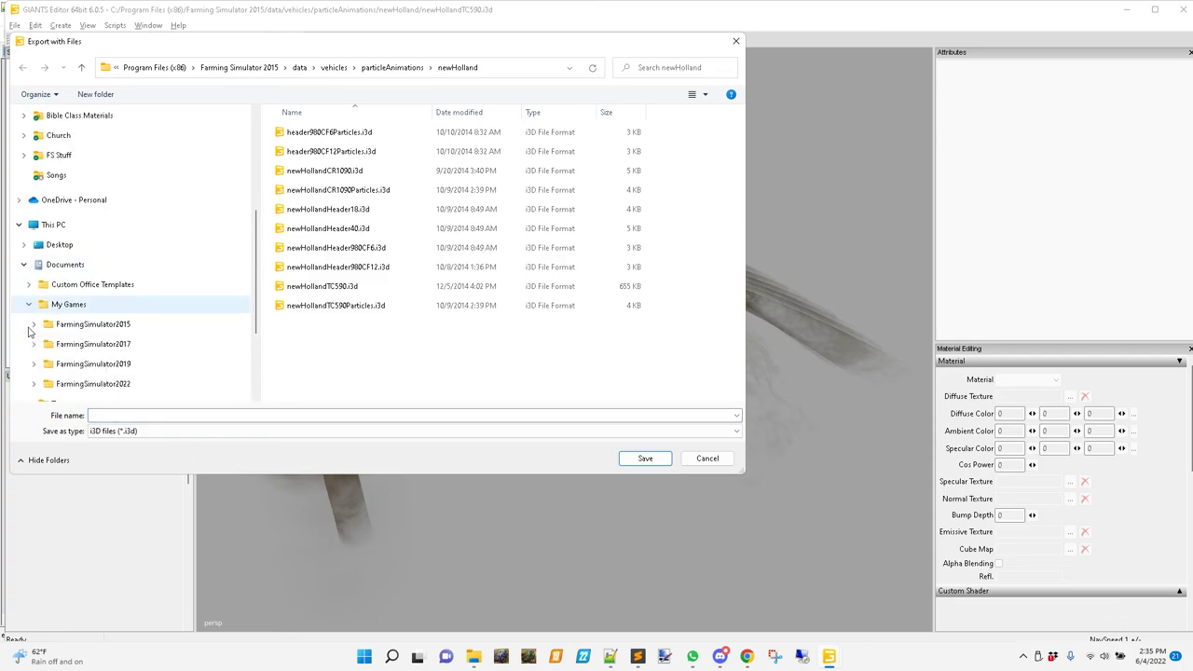
click(32, 332)
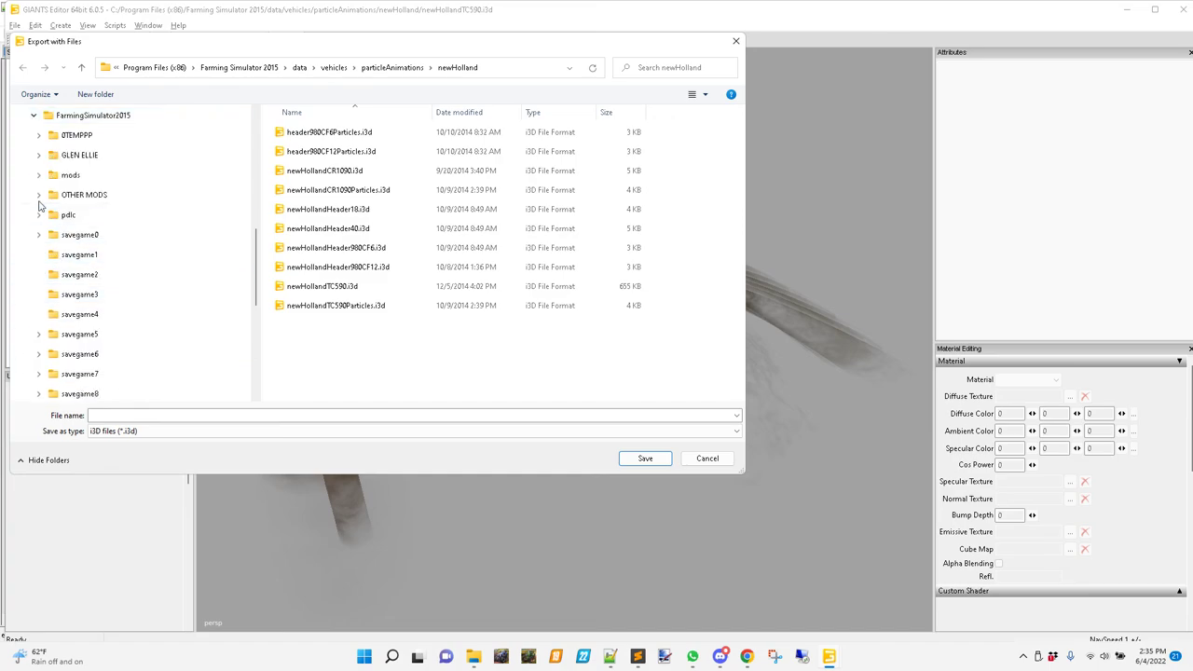
click(63, 177)
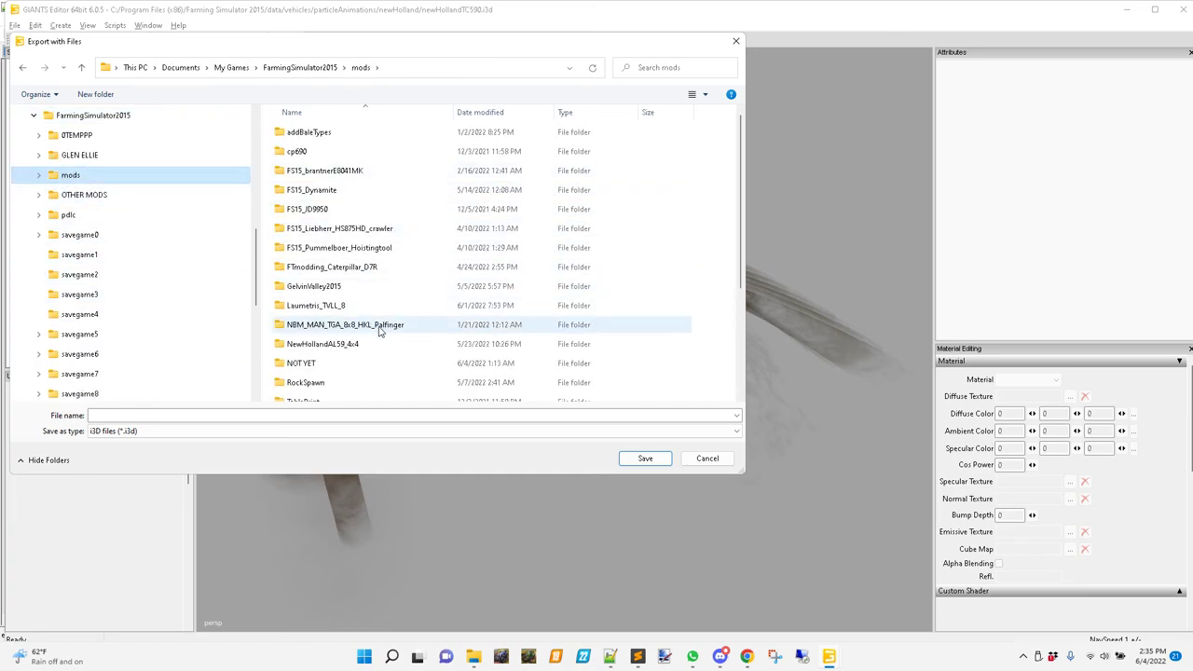
double_click(322, 344)
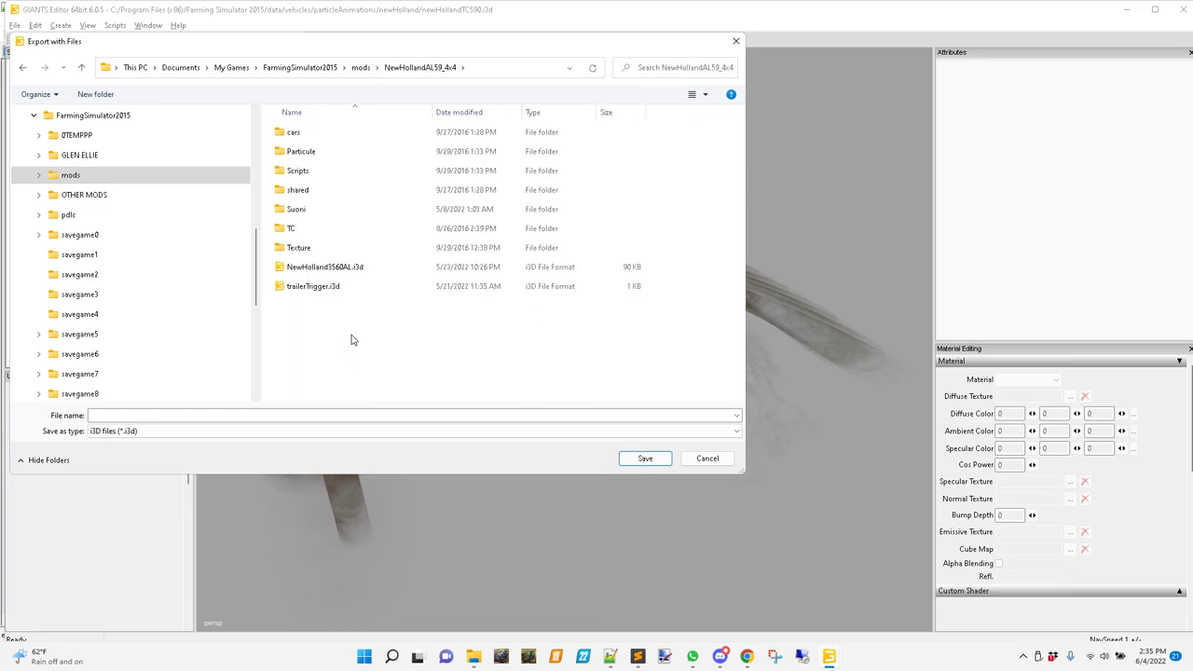
double_click(298, 152)
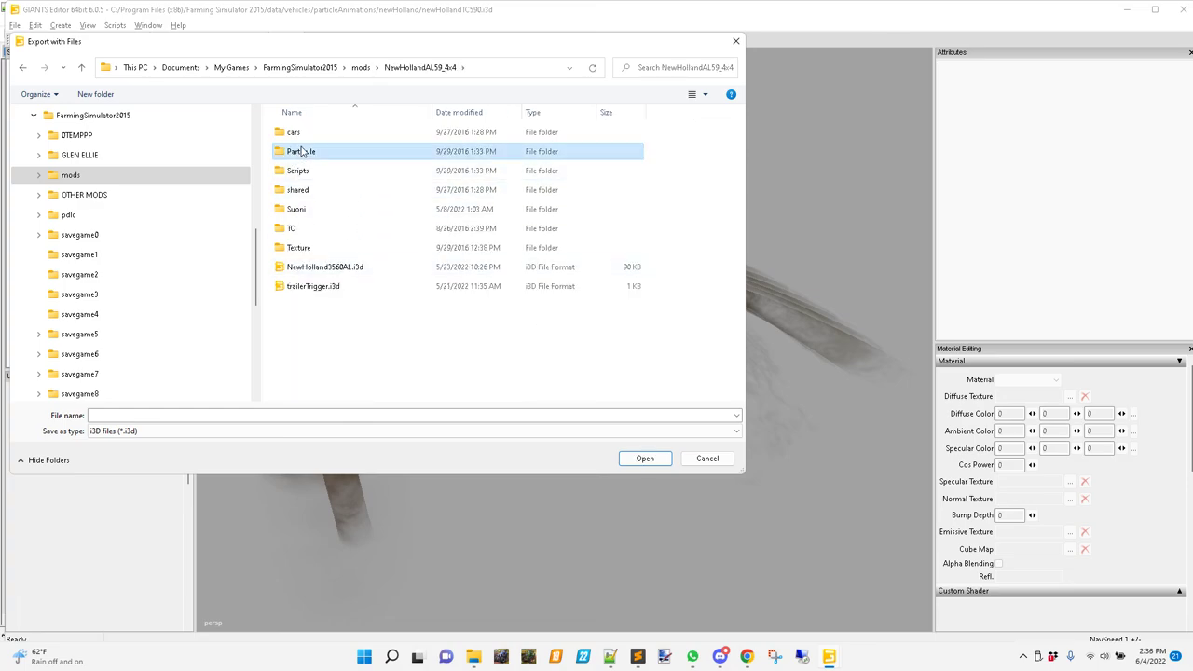
click(243, 416)
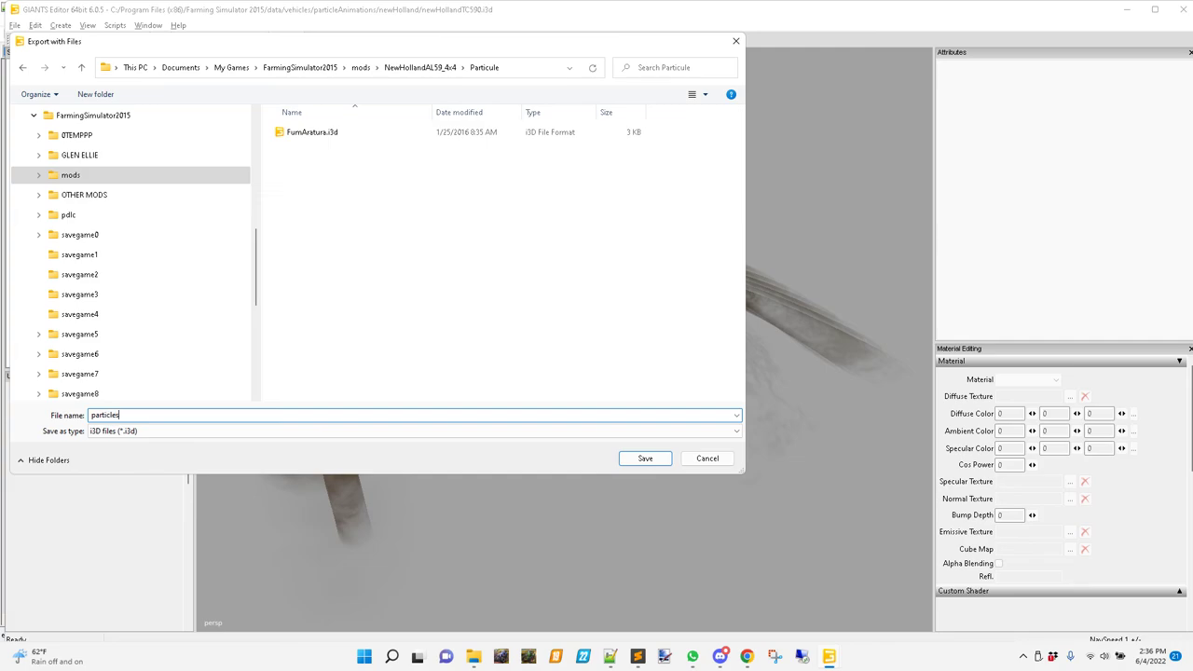
key(Return)
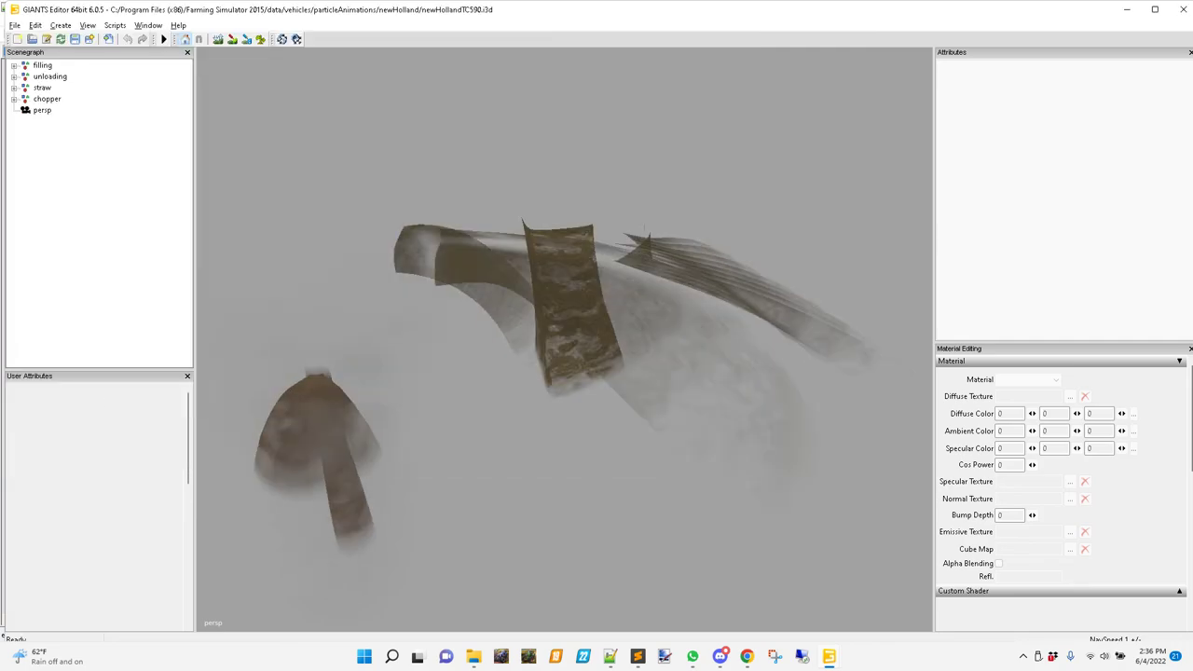
click(1182, 10)
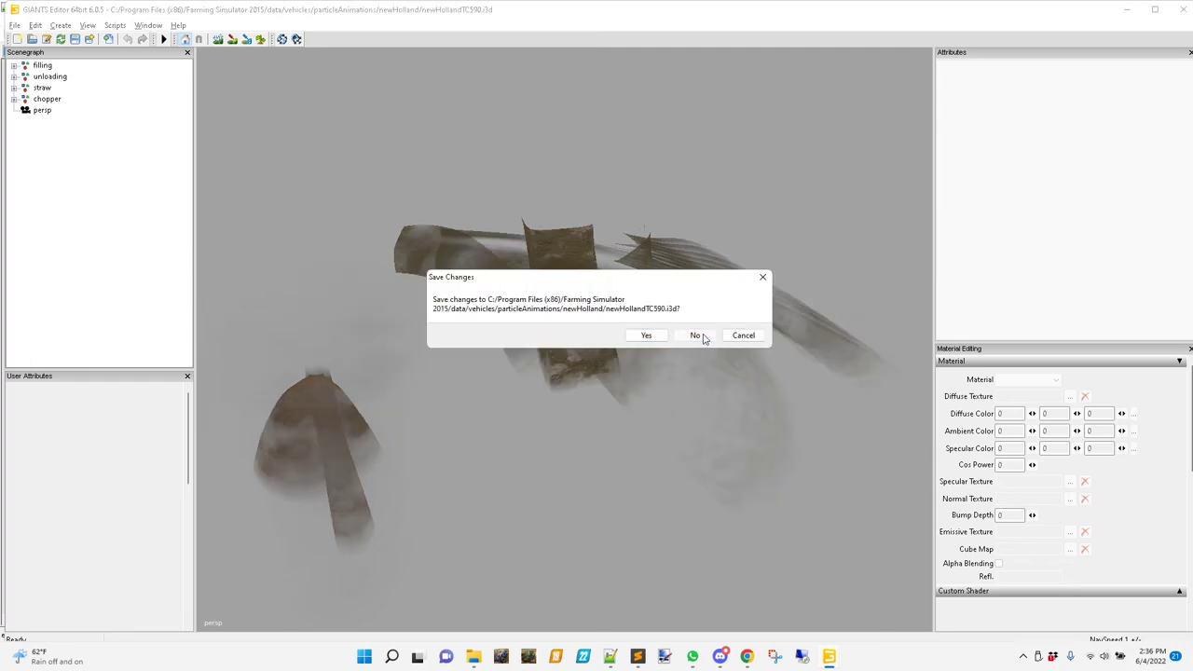
click(696, 336)
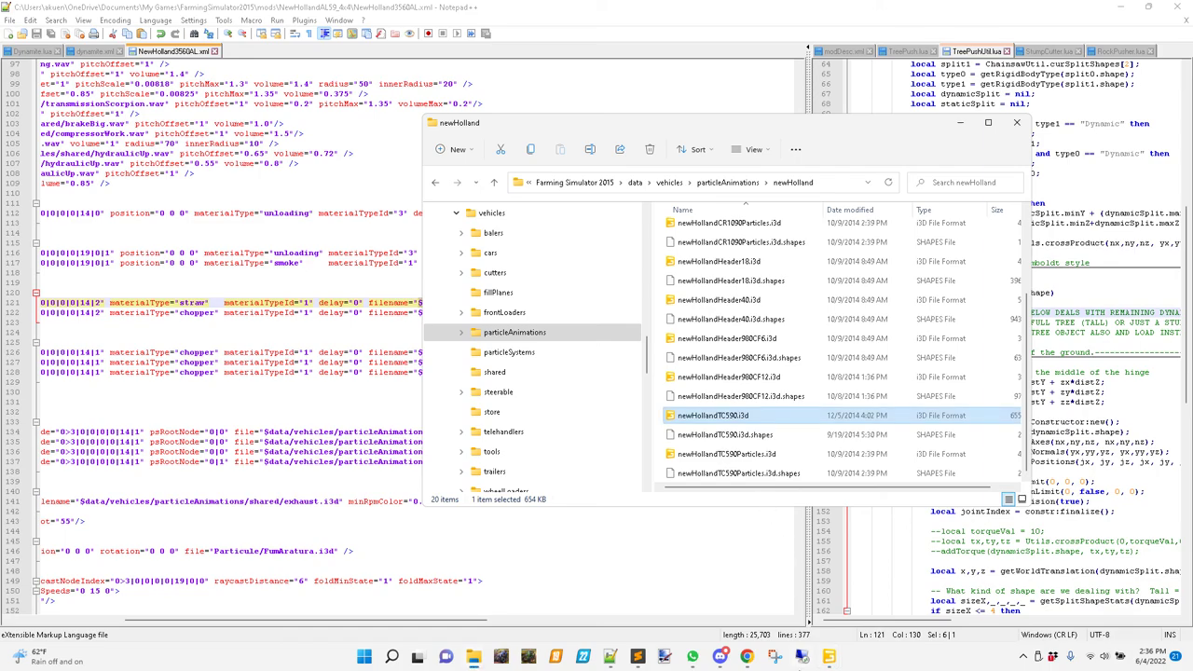
Switch to the NewHolland3560AL.i3d scene in GIANTS Editor and select the particles group that holds the effect nodes
mouse_move(830, 660)
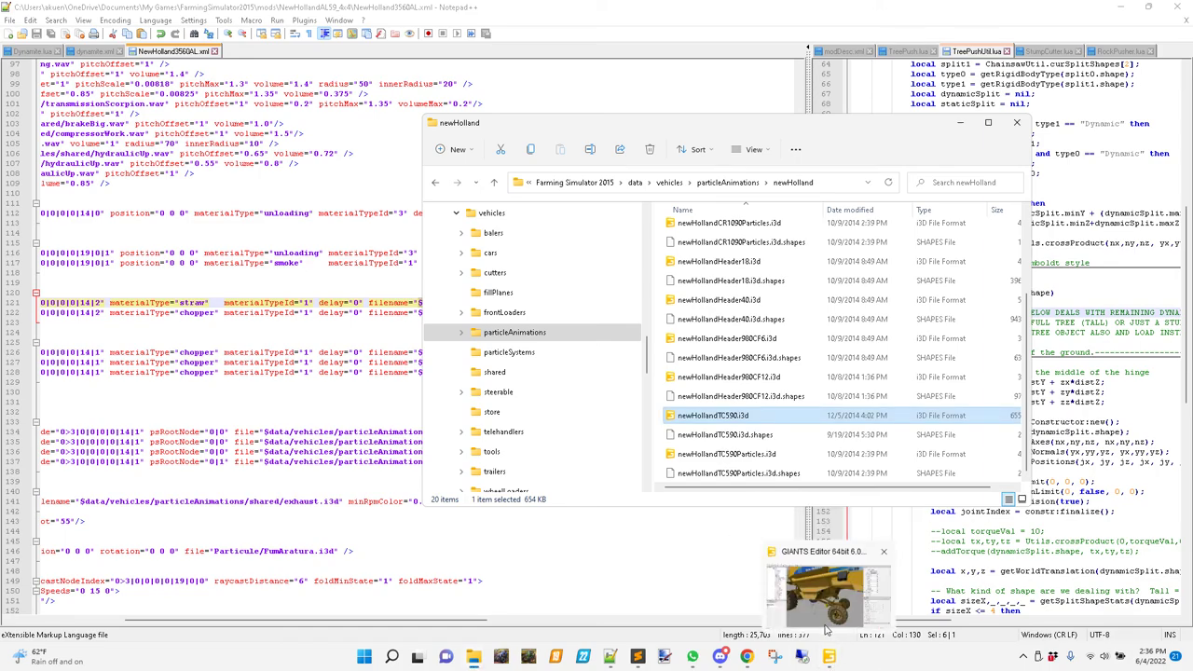
click(828, 596)
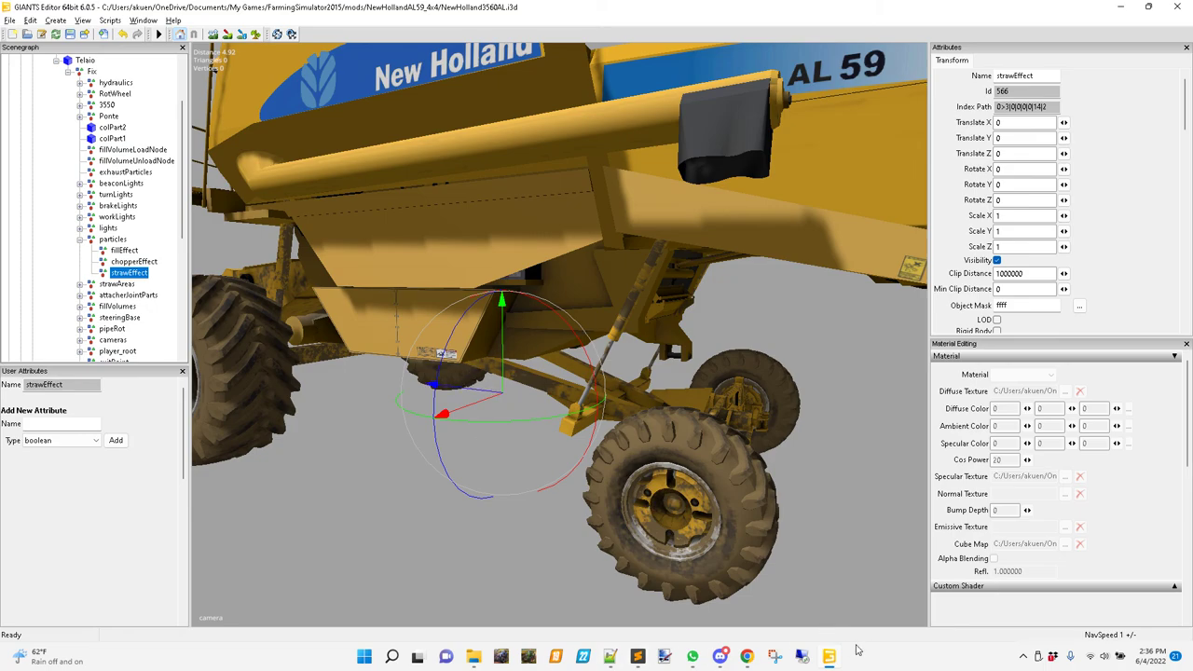
mouse_move(820, 665)
click(114, 241)
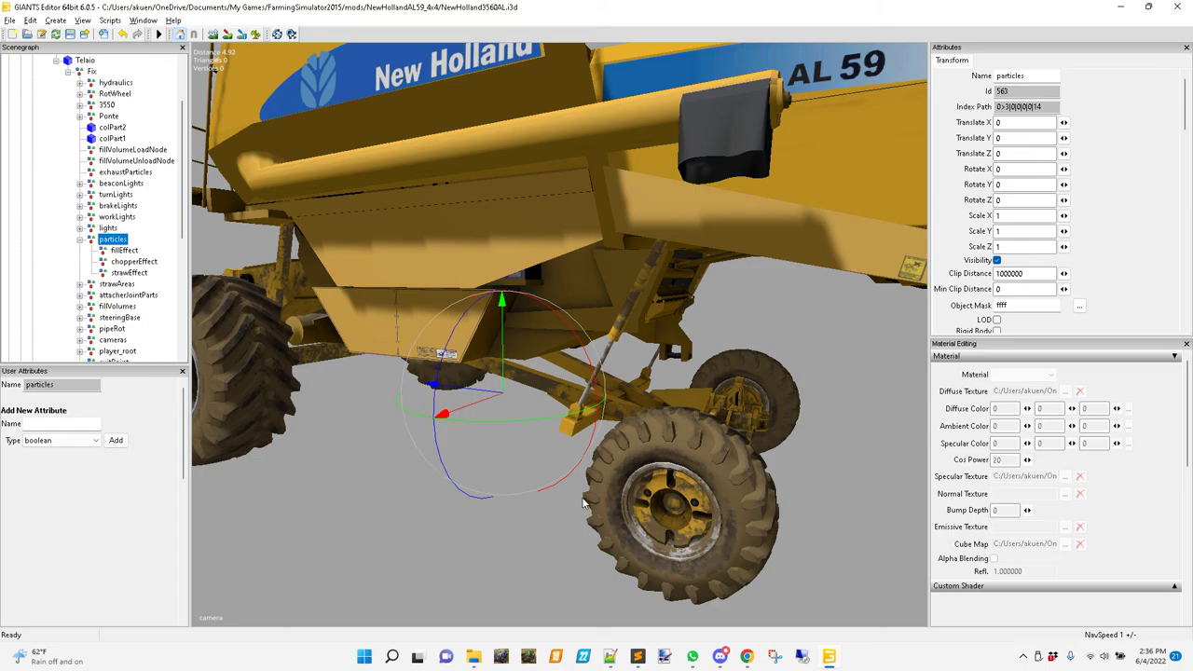
Open the exported particles.i3d from the mod's Particule folder in GIANTS Editor 6.0.5 and dismiss the welcome window
mouse_move(473, 658)
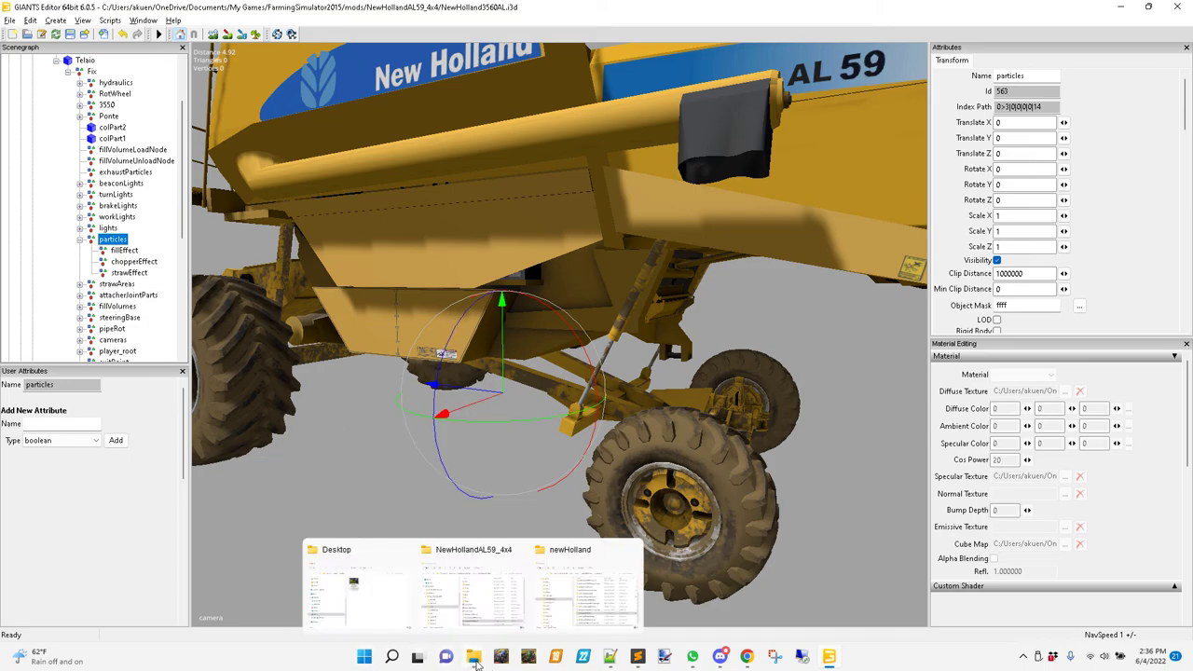
click(480, 597)
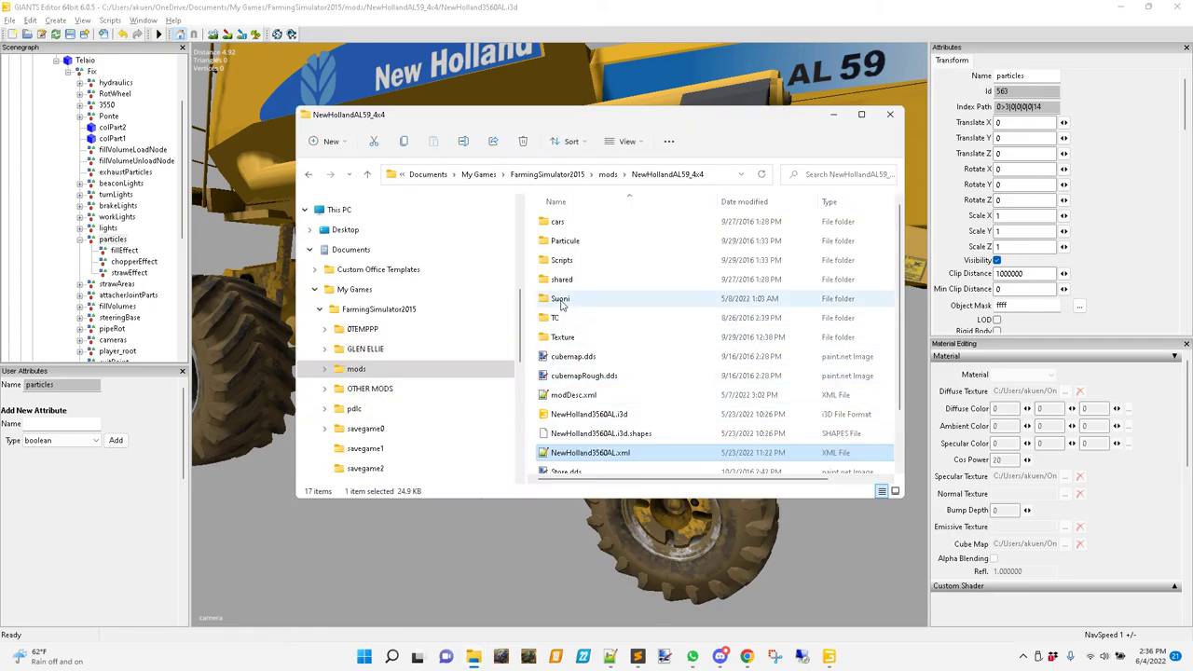
double_click(565, 241)
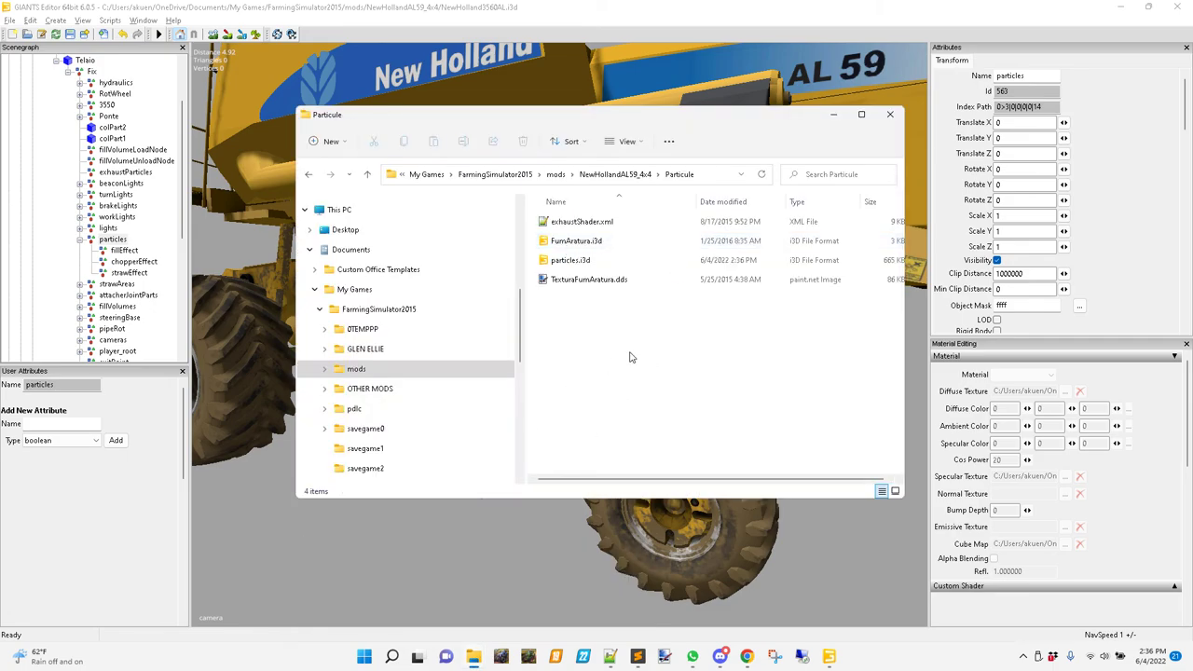
double_click(562, 262)
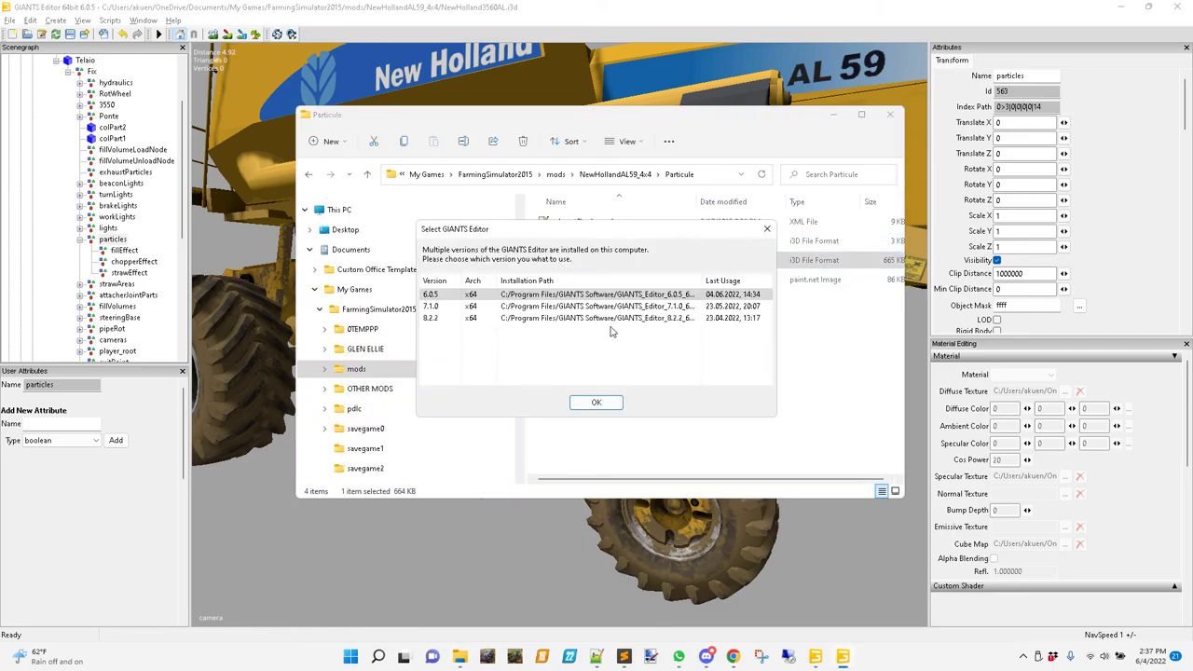
click(599, 403)
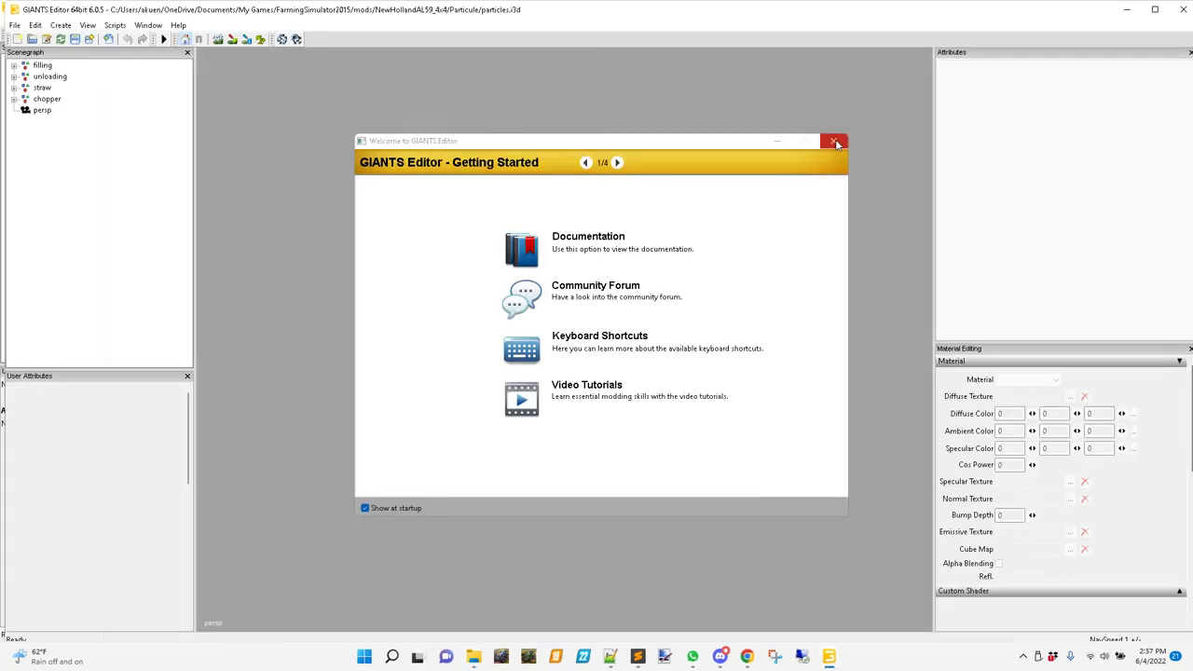
click(833, 157)
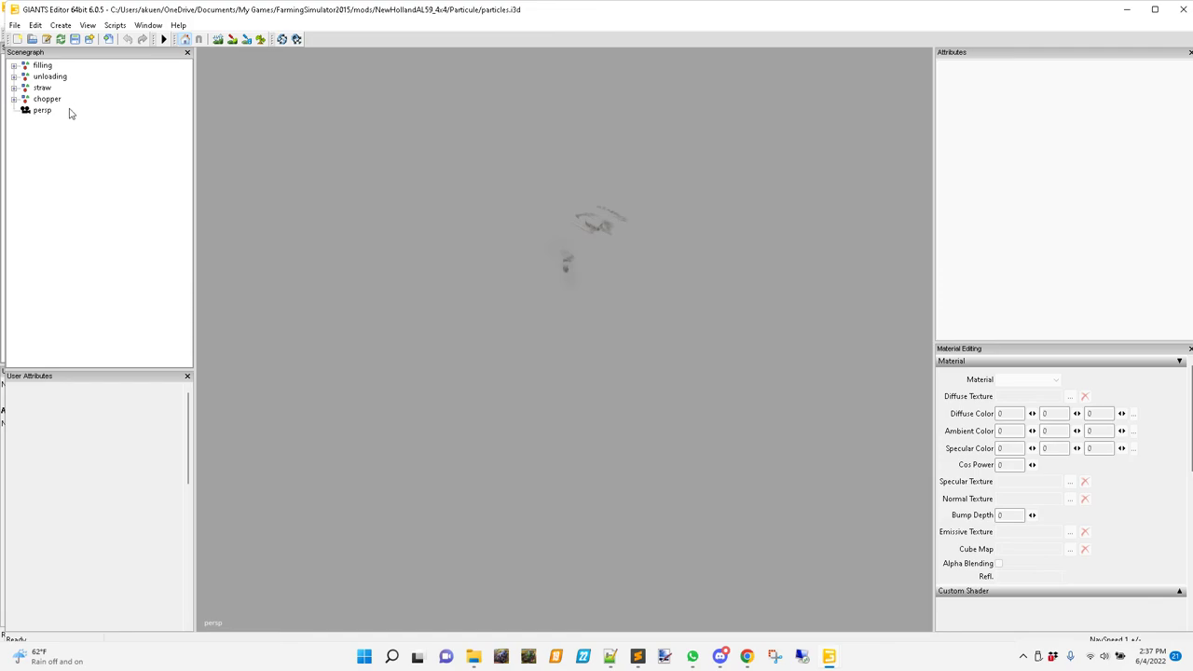
Inspect the center1 mesh under the straw shader group up close, and close particles.i3d without saving
click(13, 87)
click(25, 98)
click(67, 111)
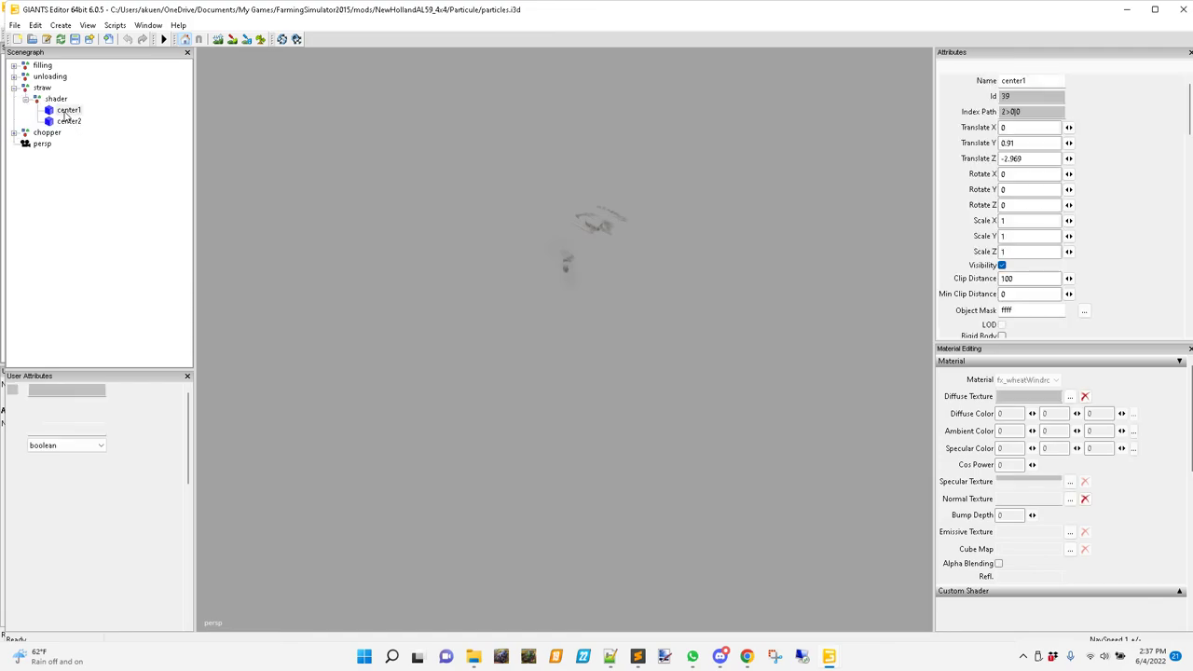
scroll(472, 358, up, 7)
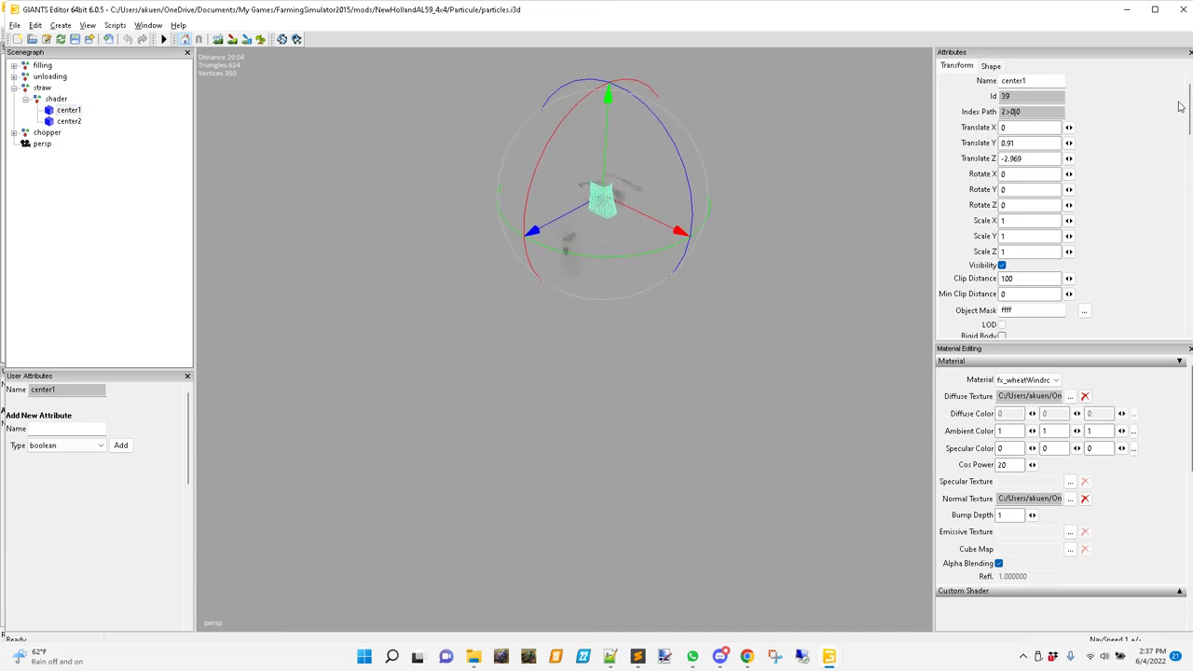
alt+middle_drag(596, 373, 322, 453)
alt+right_drag(323, 453, 684, 311)
alt+right_drag(403, 341, 299, 351)
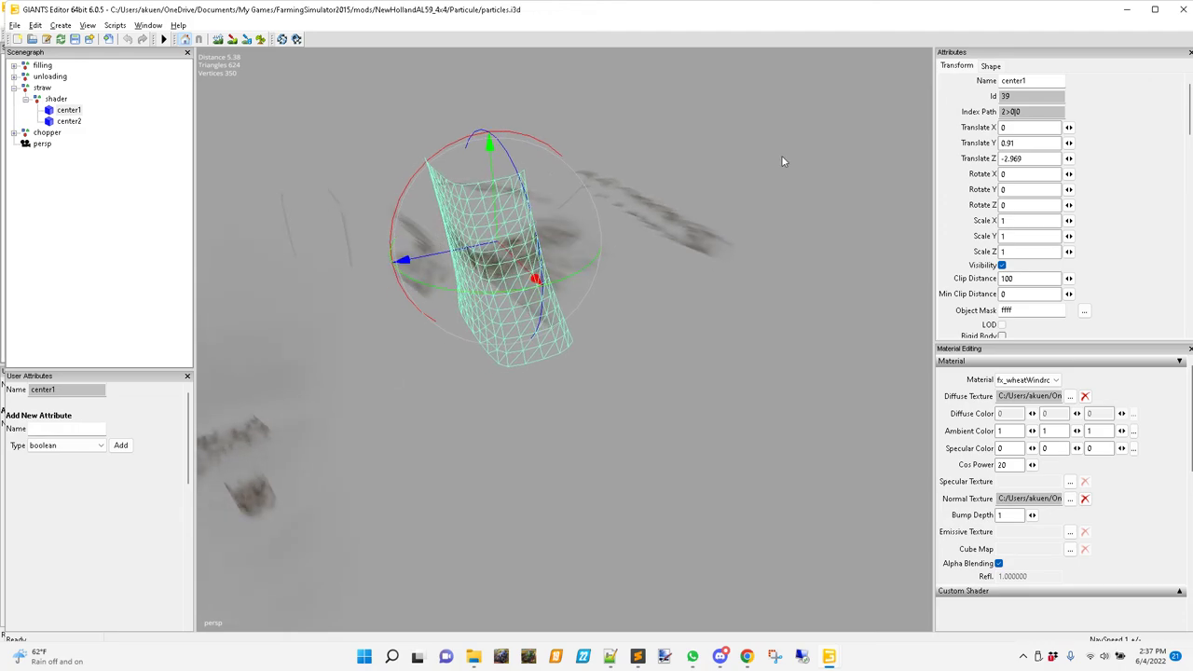
click(1177, 9)
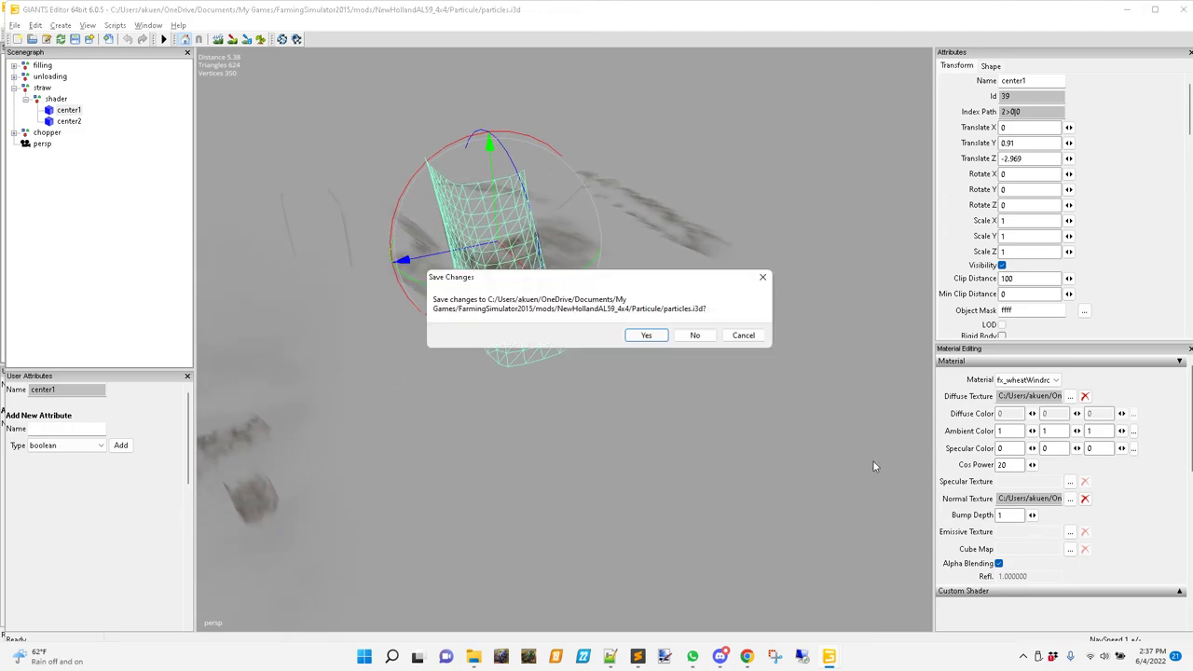
click(714, 337)
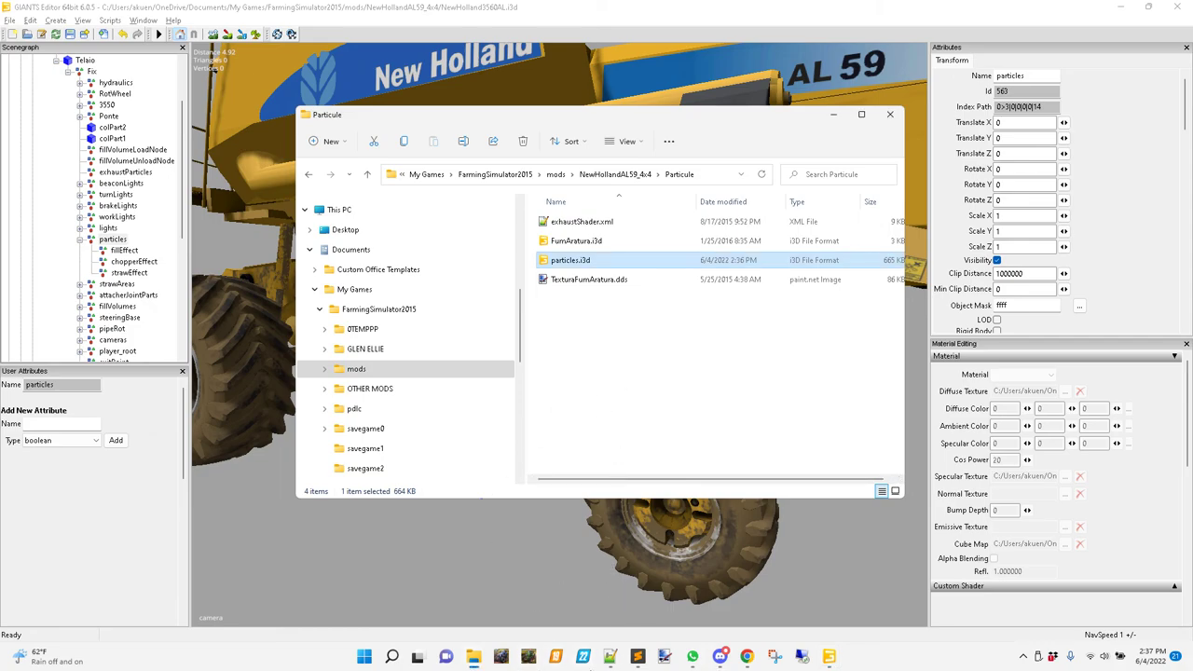
Open the game's original newHollandTC590.i3d from the particleAnimations newHolland folder in GIANTS Editor 6.0.5 and dismiss the welcome window
click(481, 661)
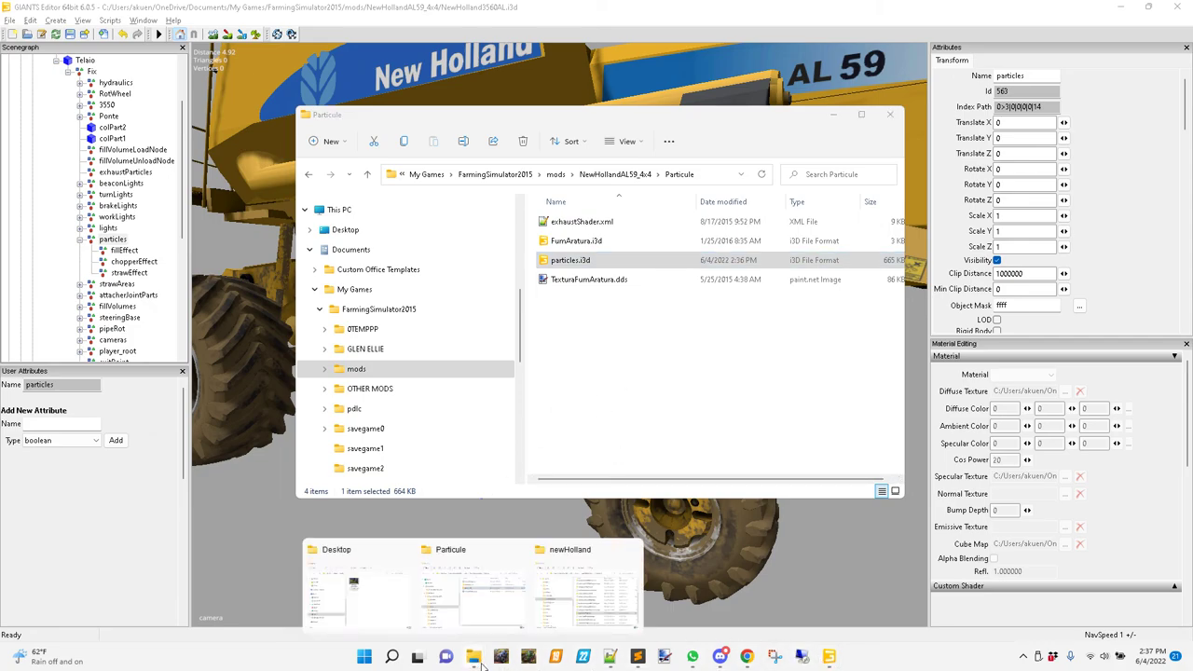
click(578, 606)
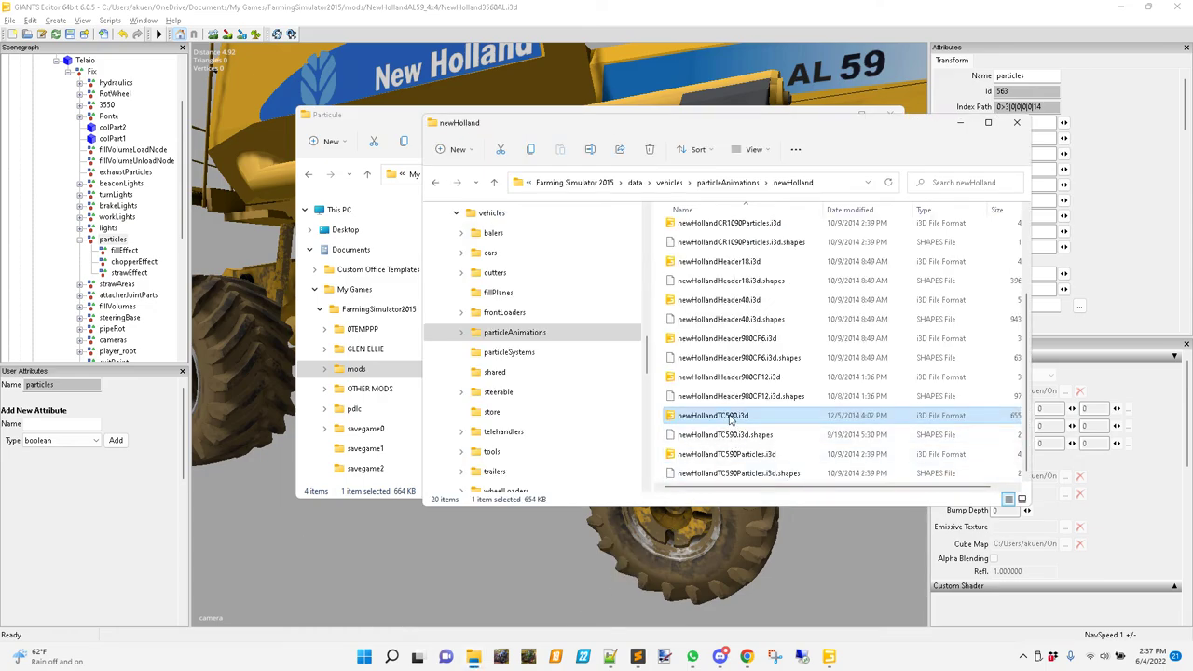
double_click(730, 419)
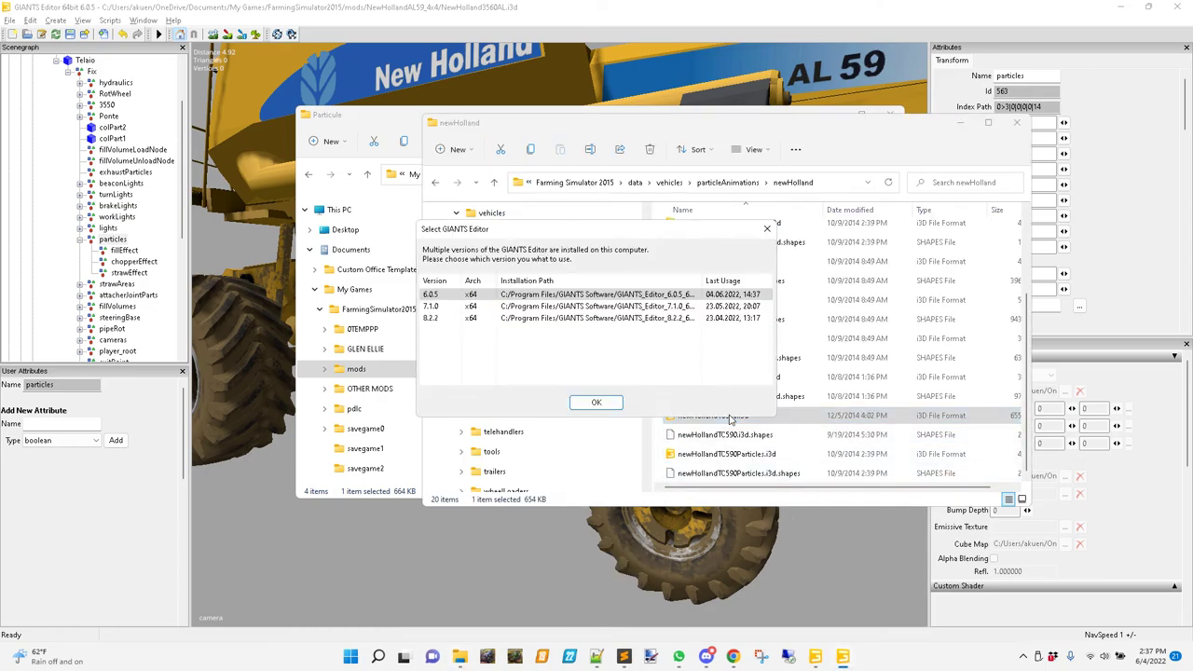
click(595, 403)
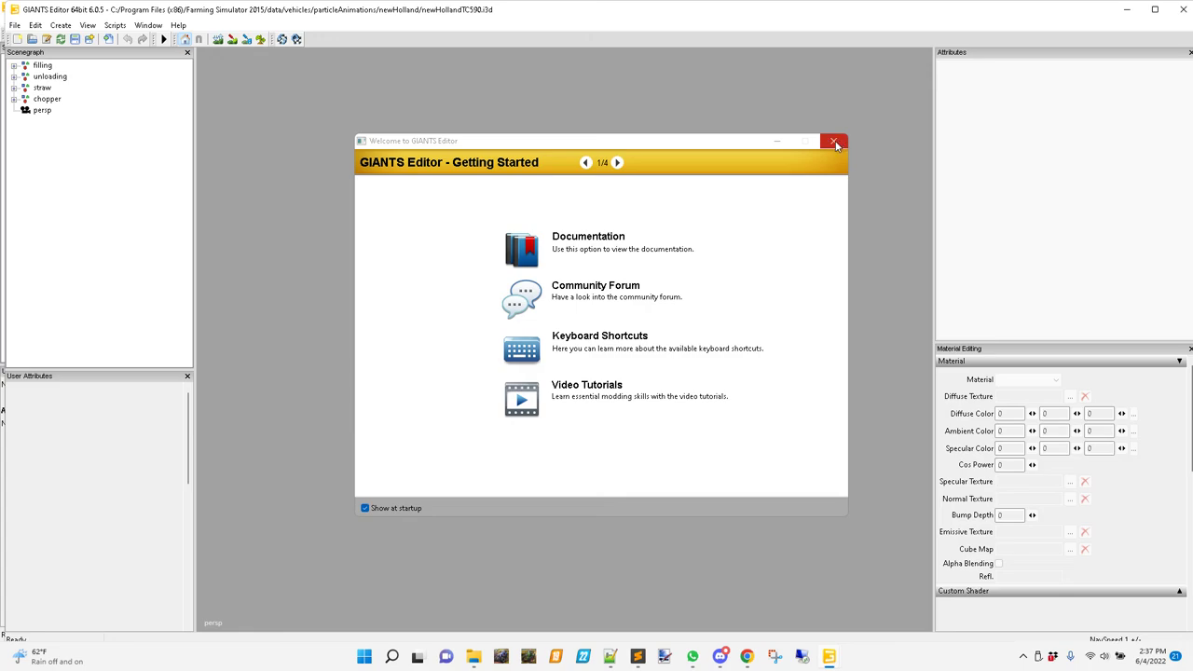
click(834, 141)
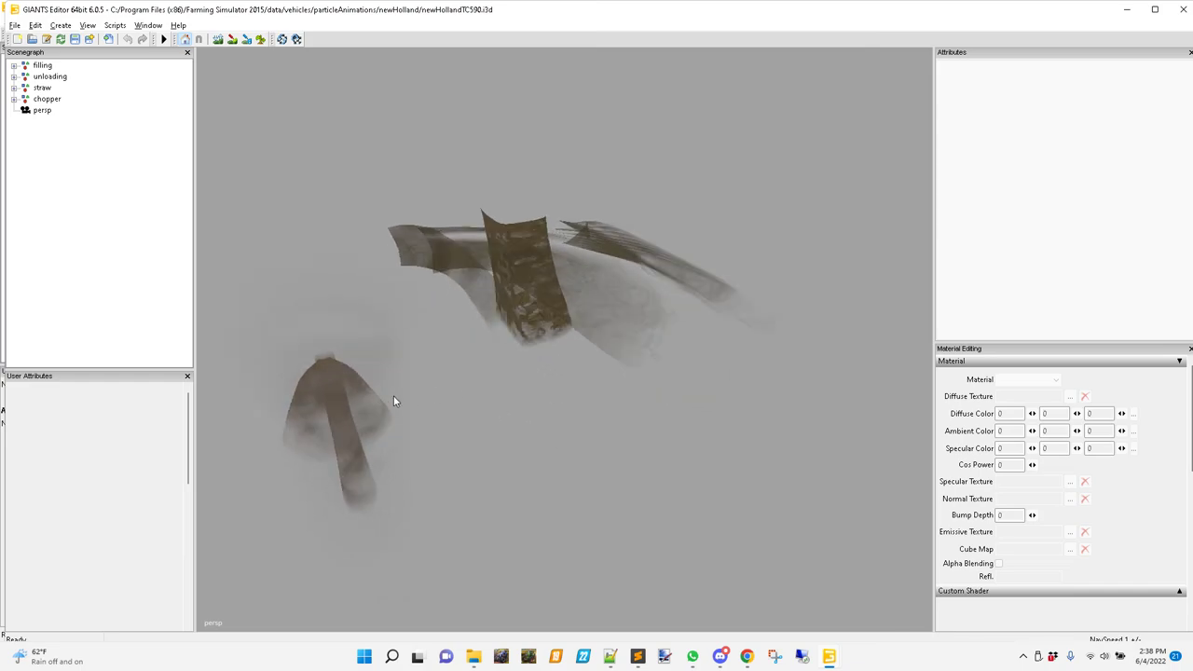
Inspect the center1 and center2 meshes under the straw group's shader node
click(13, 88)
click(25, 99)
click(69, 110)
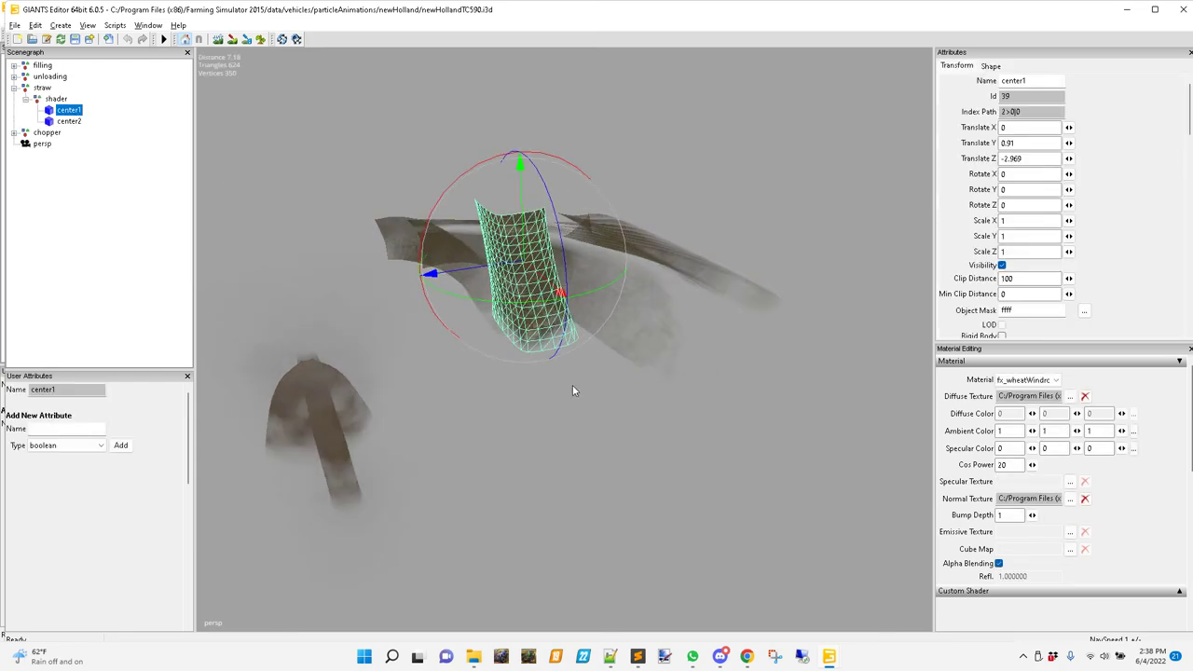
click(68, 122)
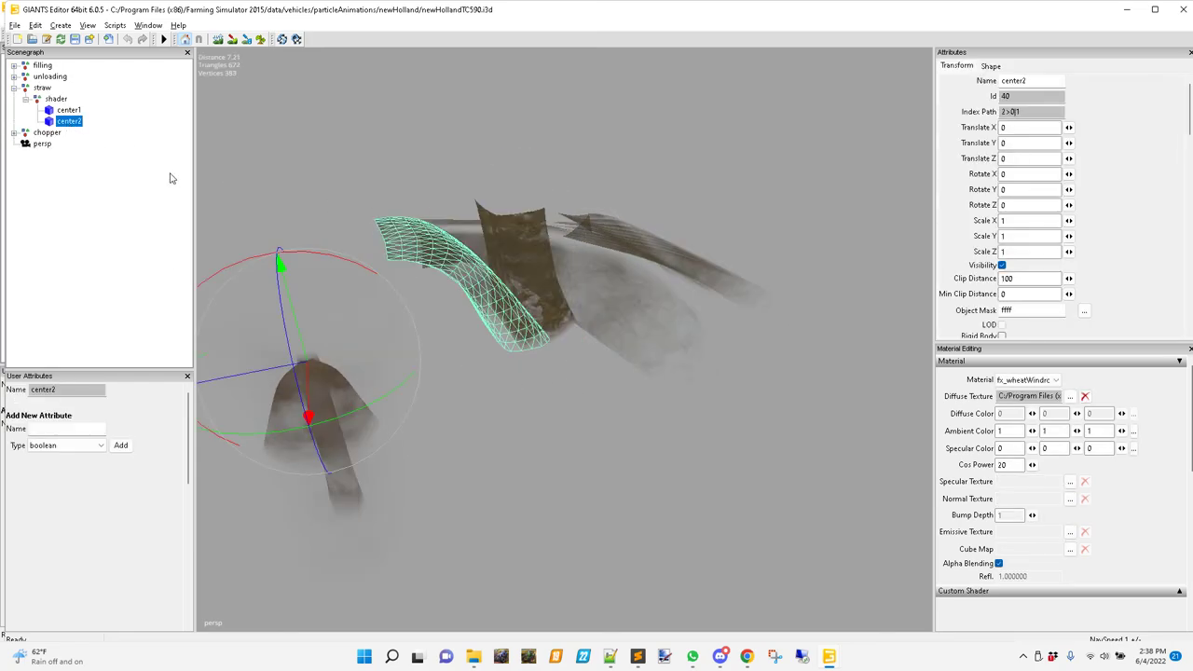
alt+right_drag(668, 401, 615, 447)
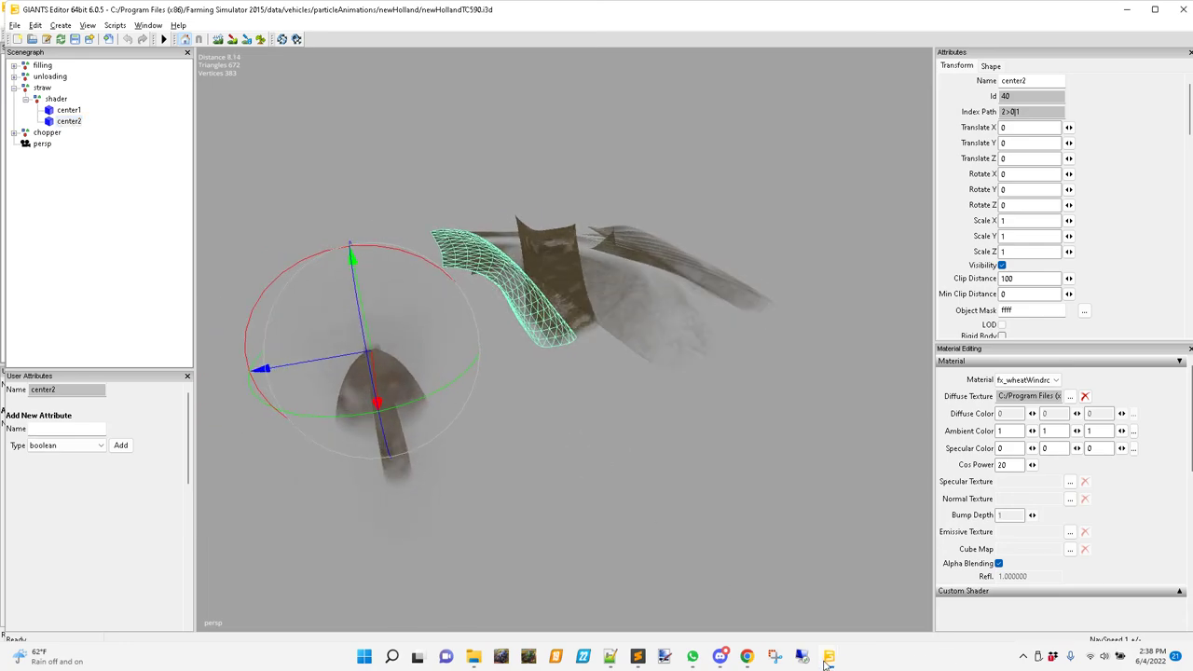
Switch to the NewHolland3560AL.i3d scene in the other GIANTS Editor window, showing the whole combine
mouse_move(829, 658)
click(781, 610)
scroll(706, 440, down, 3)
scroll(653, 447, down, 2)
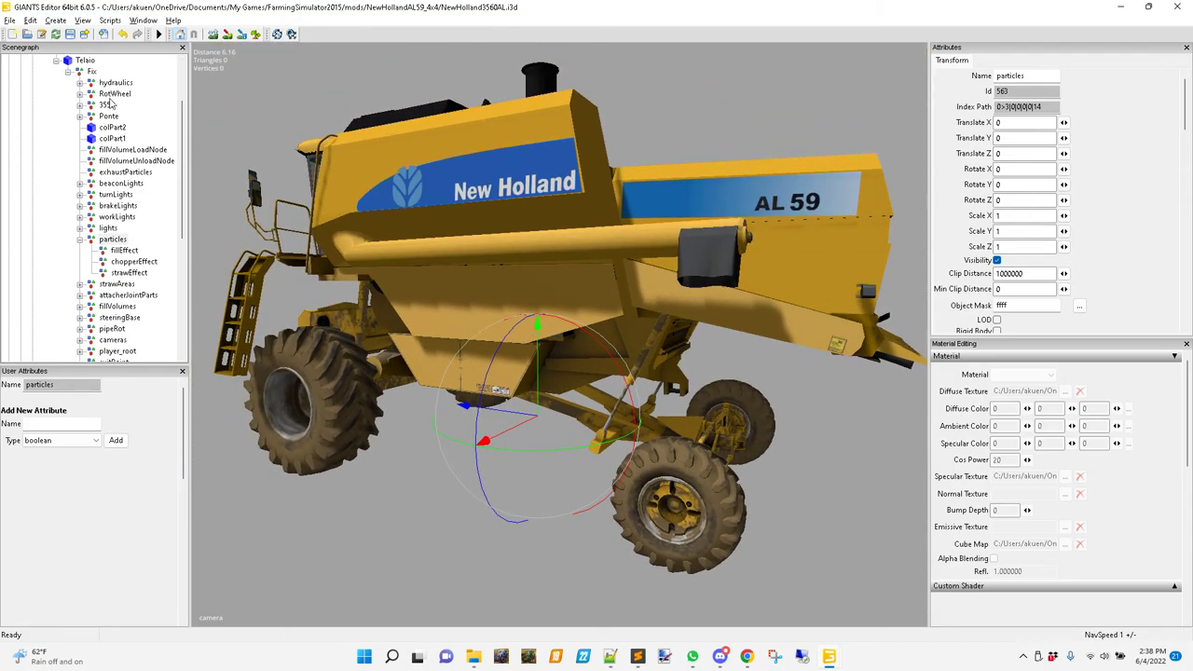
Import newHollandTC590.i3d from the Farming Simulator 2015 data/vehicles/particleAnimations/newHolland folder into the combine scene
click(12, 21)
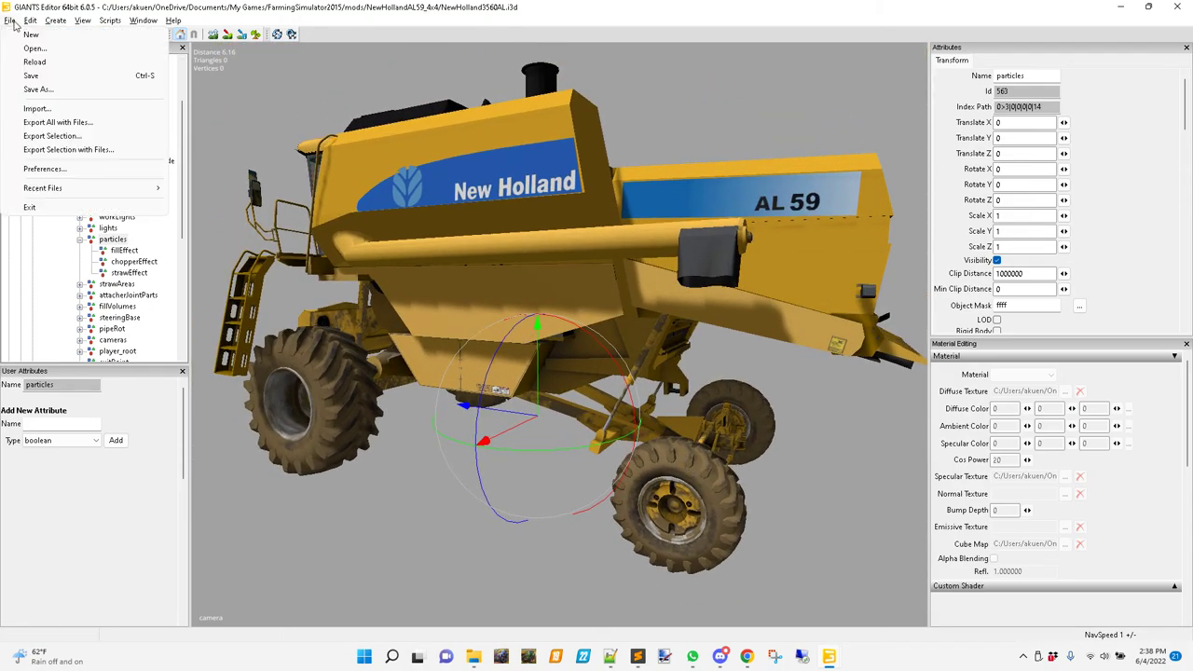
click(57, 109)
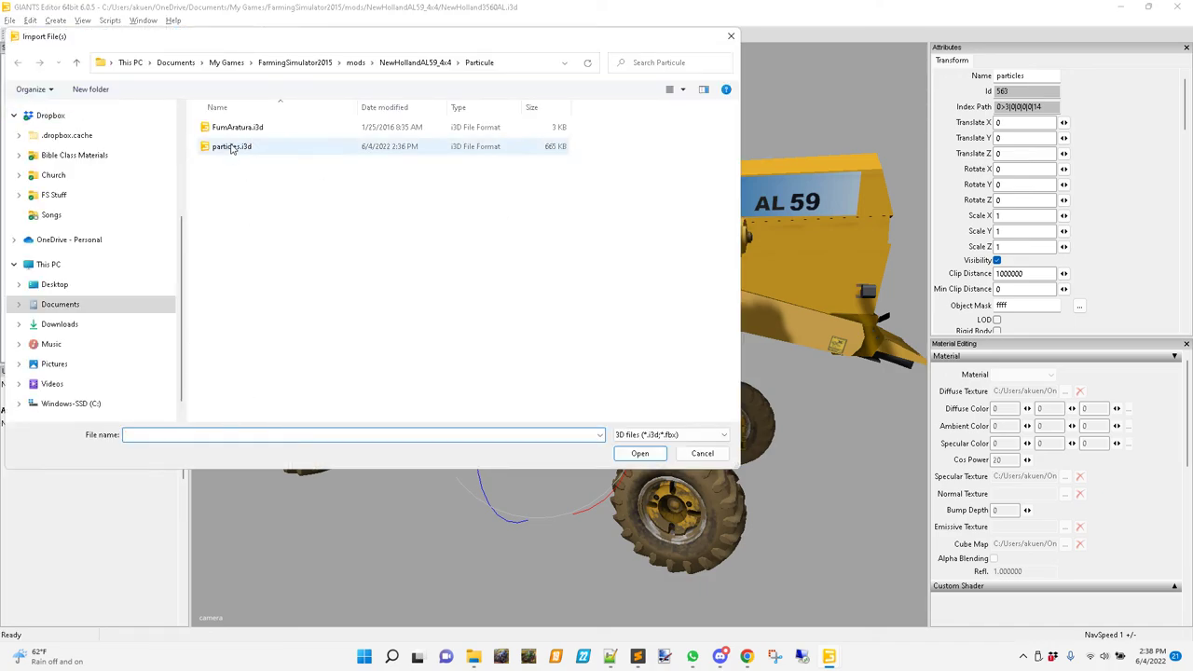
click(18, 403)
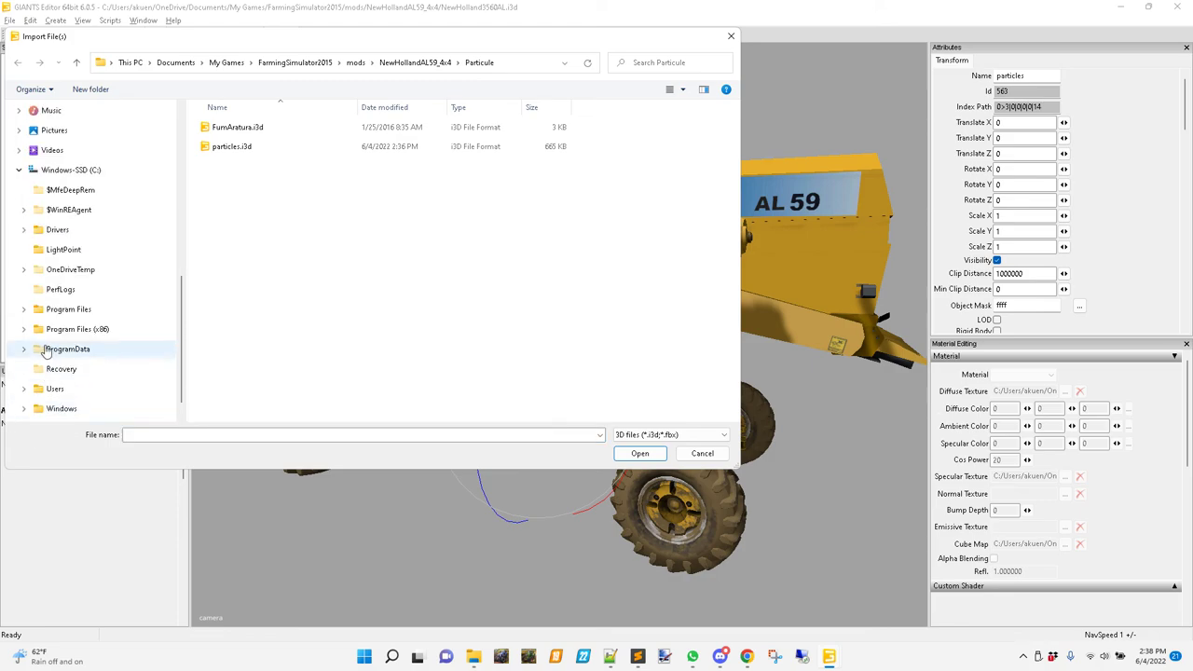
click(23, 329)
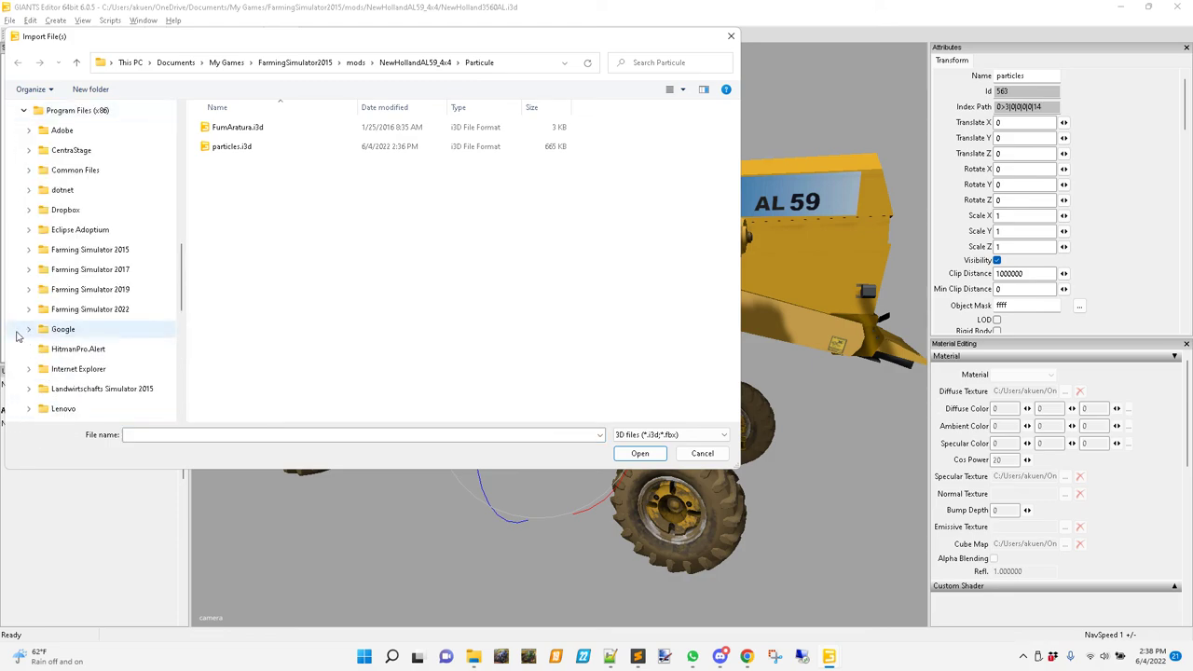
click(29, 251)
click(34, 249)
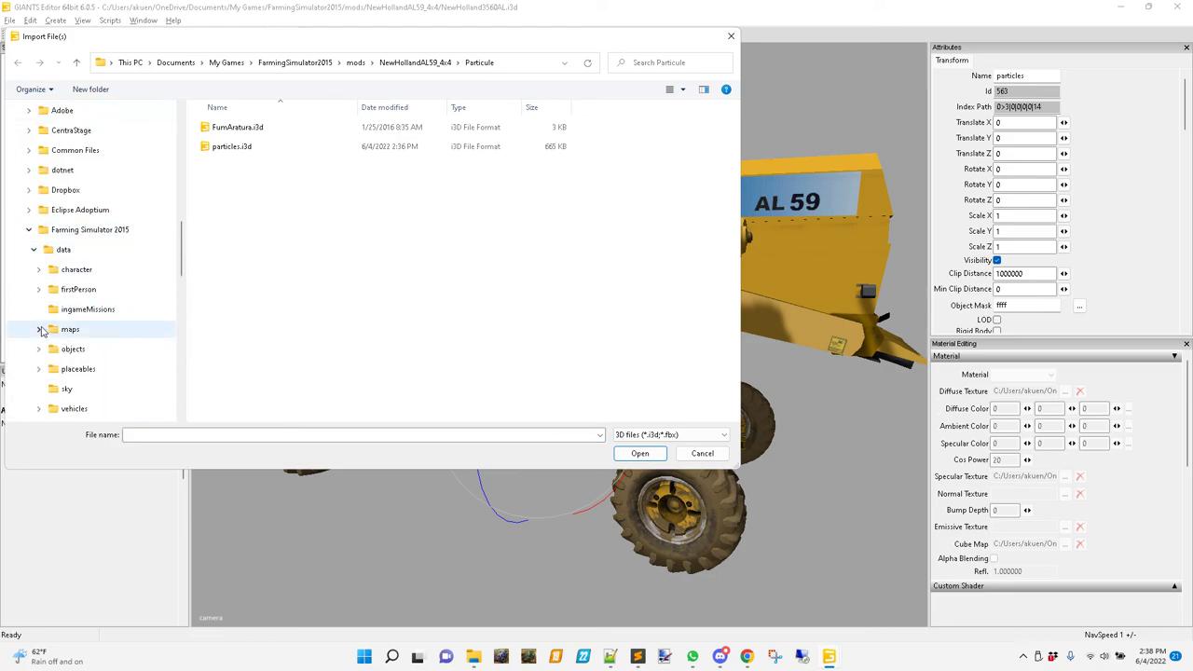
scroll(88, 386, down, 1)
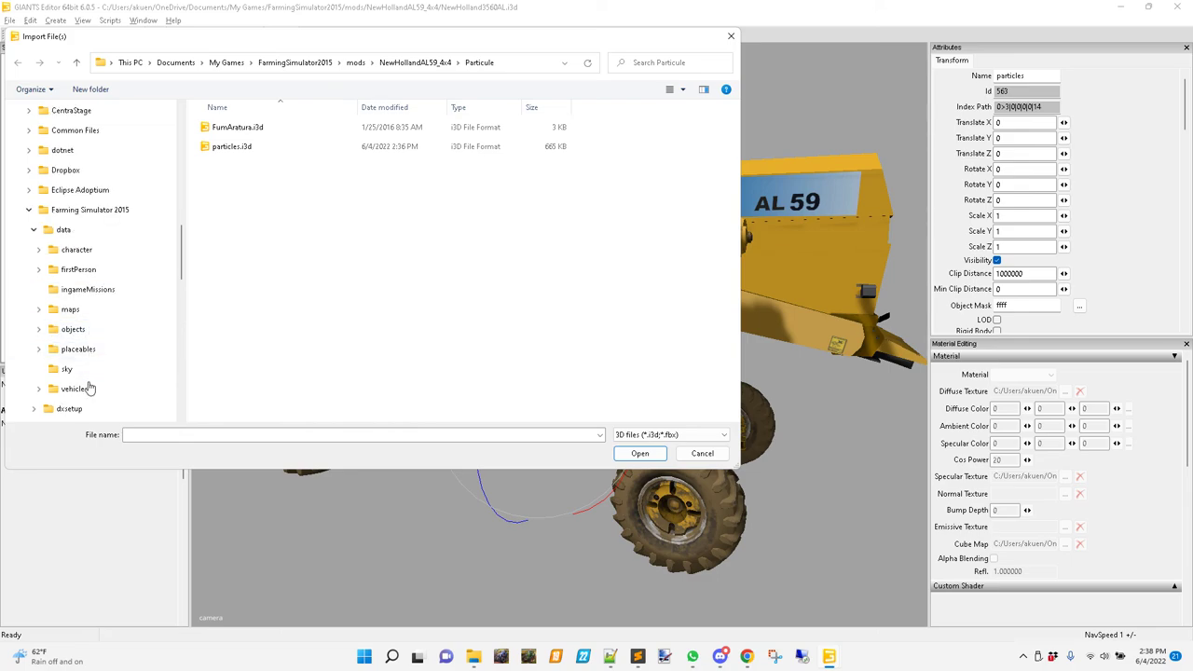
click(40, 390)
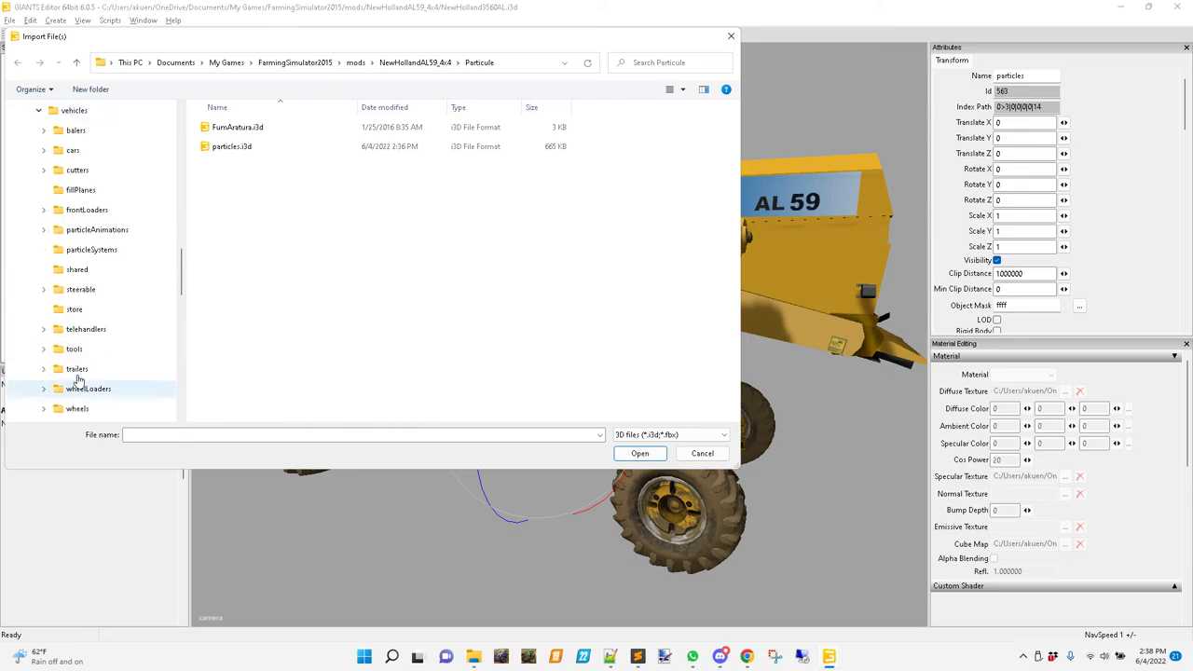
click(77, 234)
scroll(261, 377, down, 5)
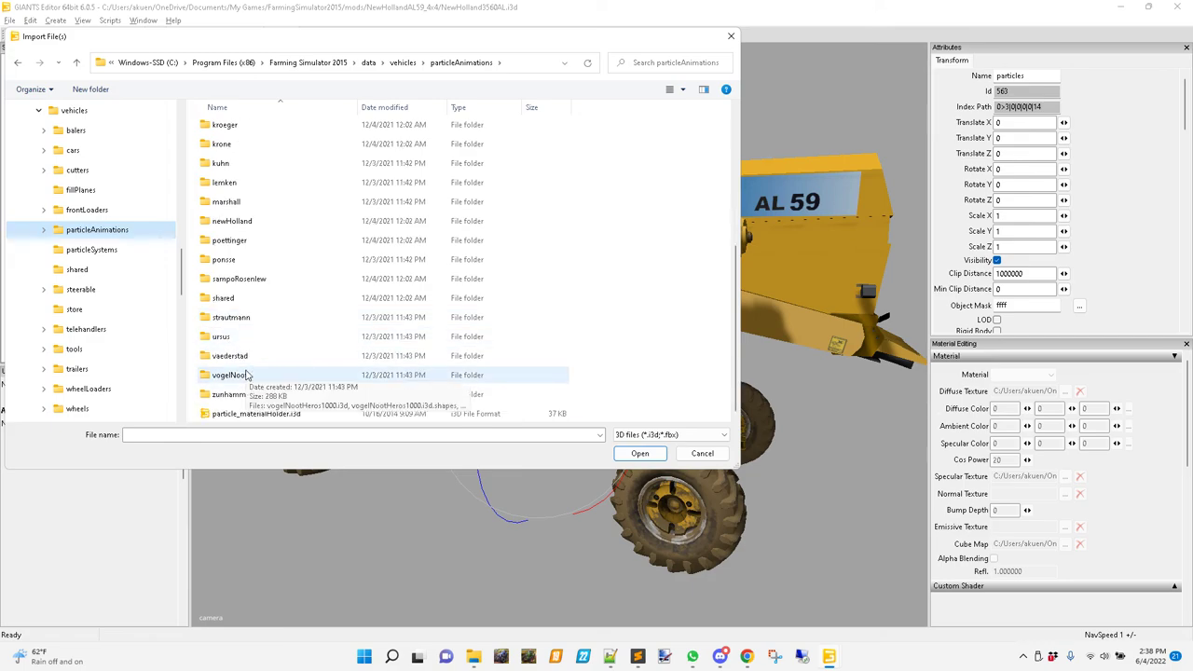
double_click(228, 224)
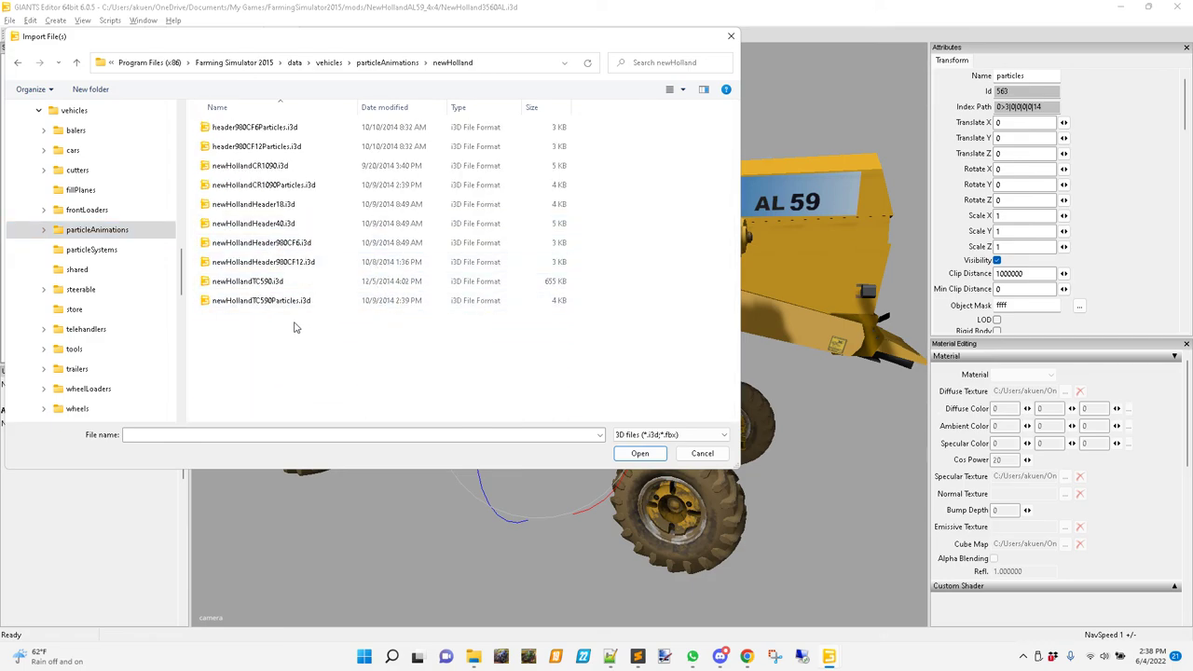
click(235, 281)
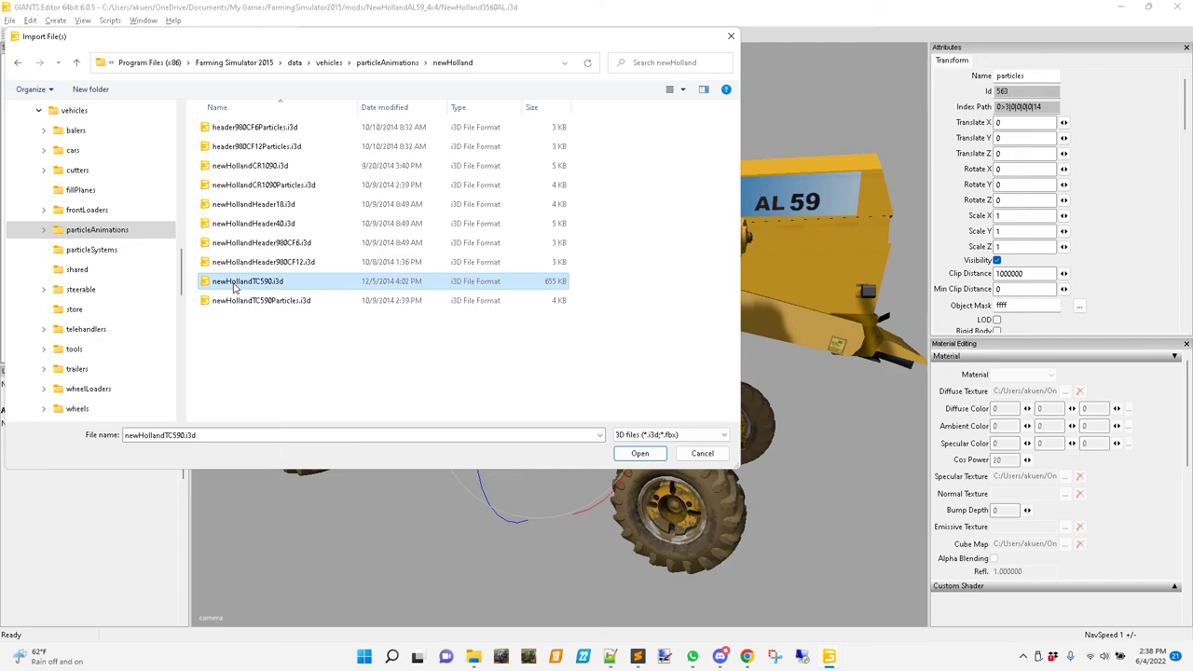
click(639, 454)
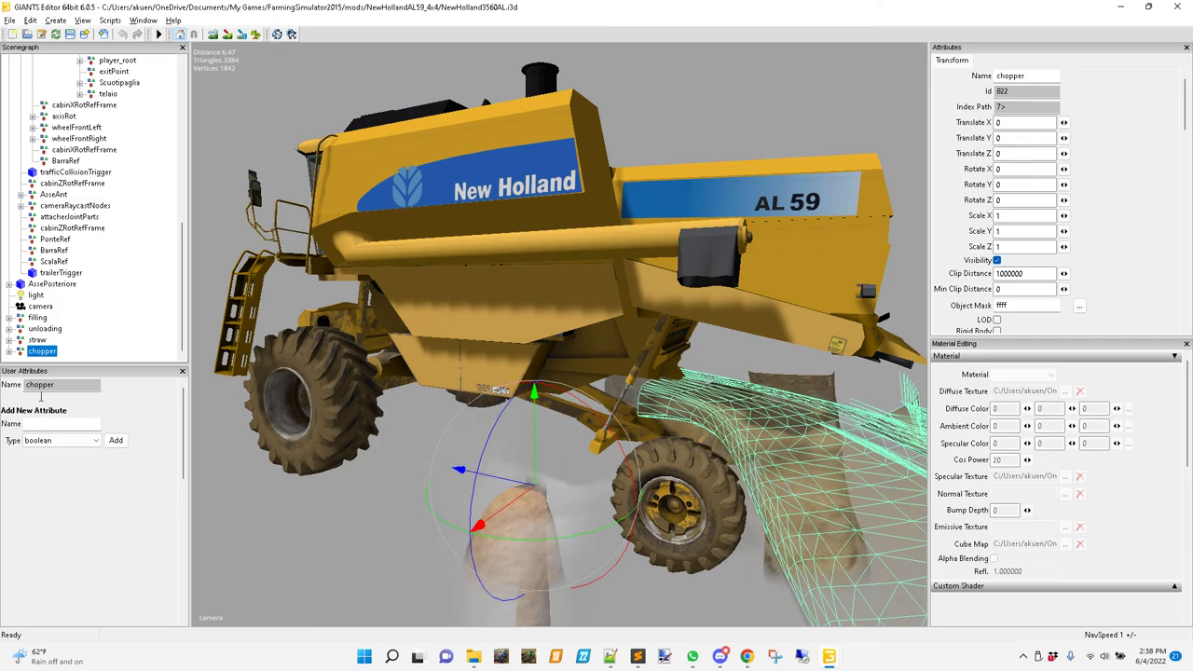
Move the imported straw group into the strawEffect node under the combine's particles group
click(37, 340)
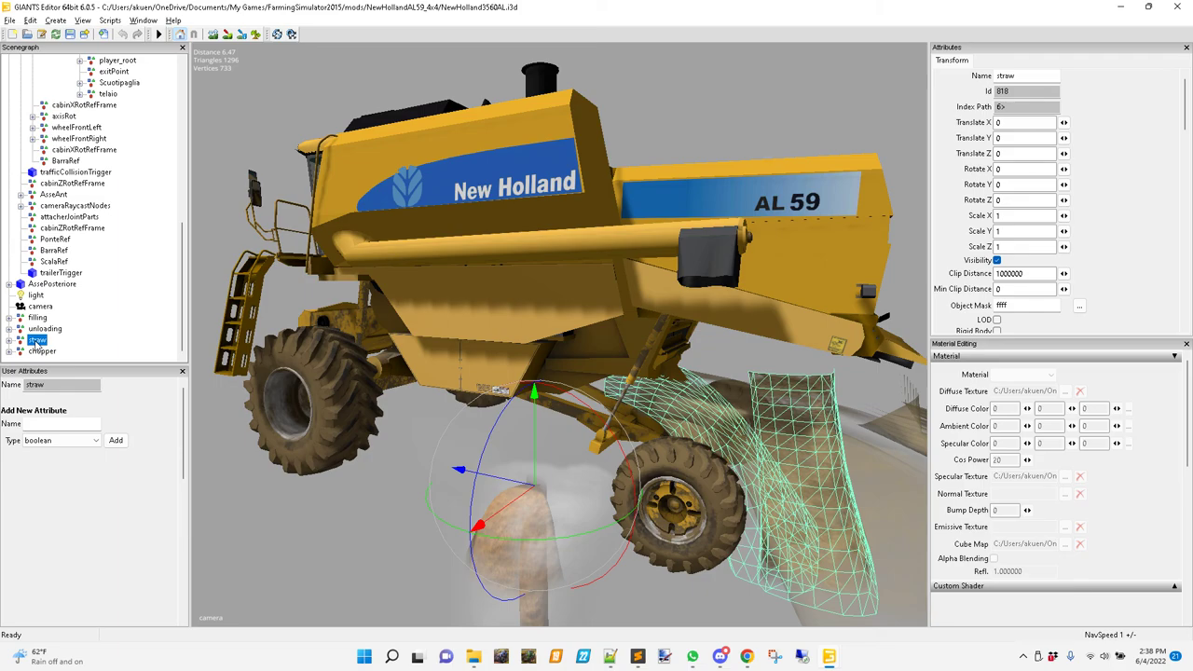
scroll(36, 343, up, 1)
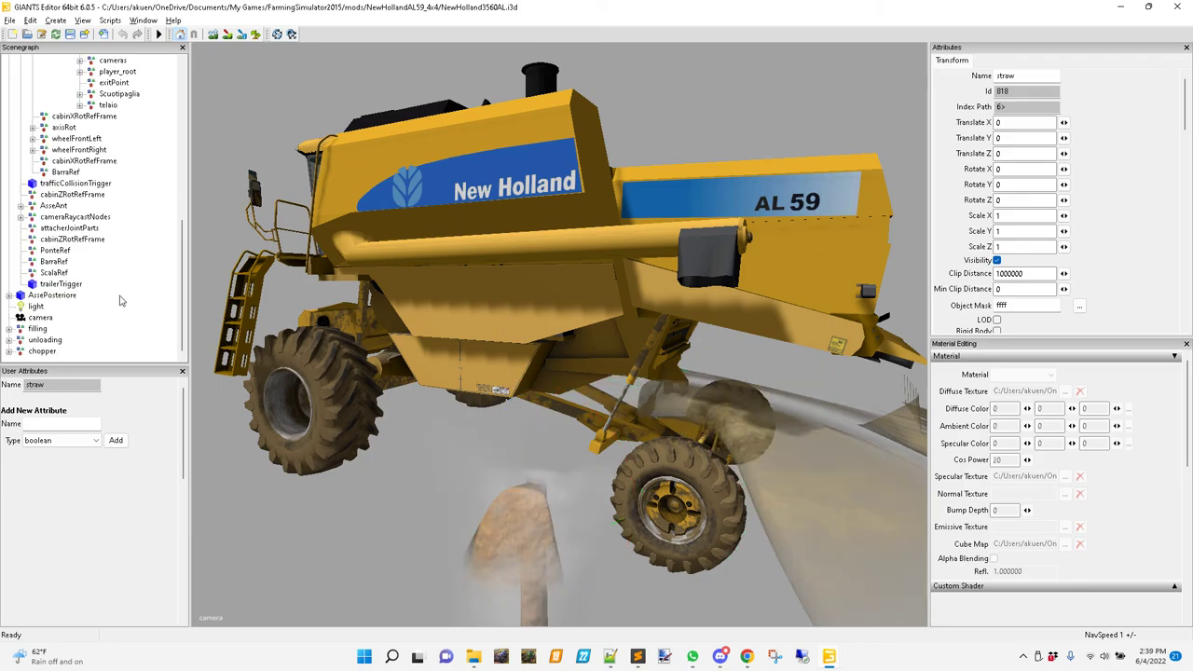
drag(184, 282, 185, 257)
click(126, 240)
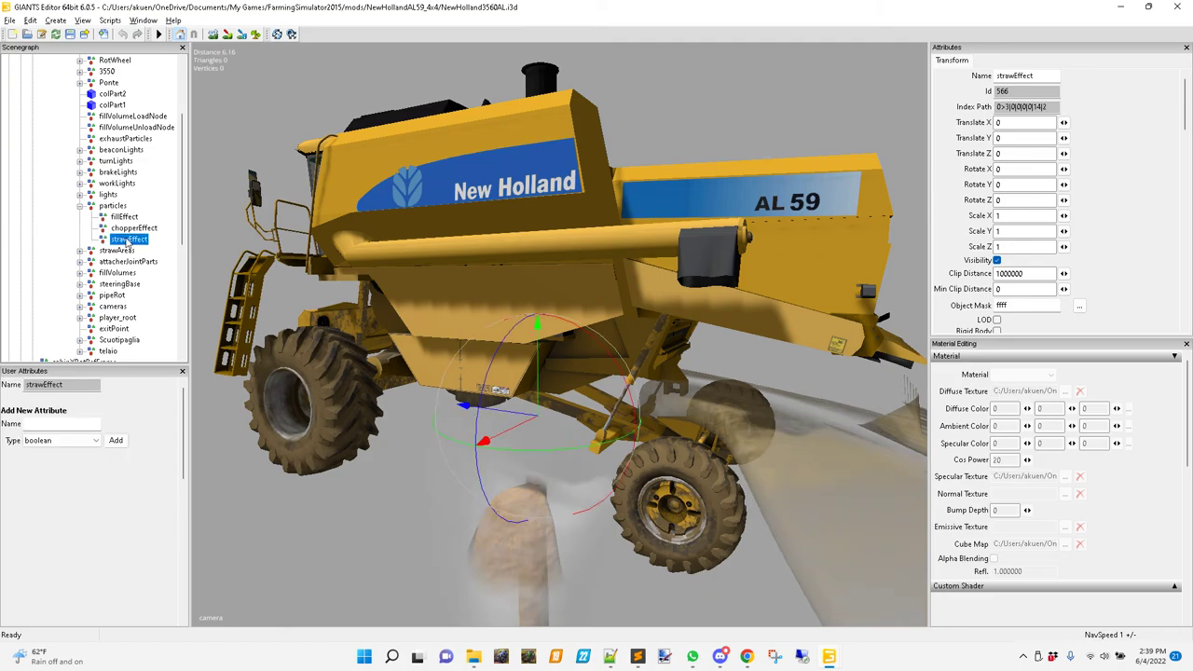
key(ctrl+v)
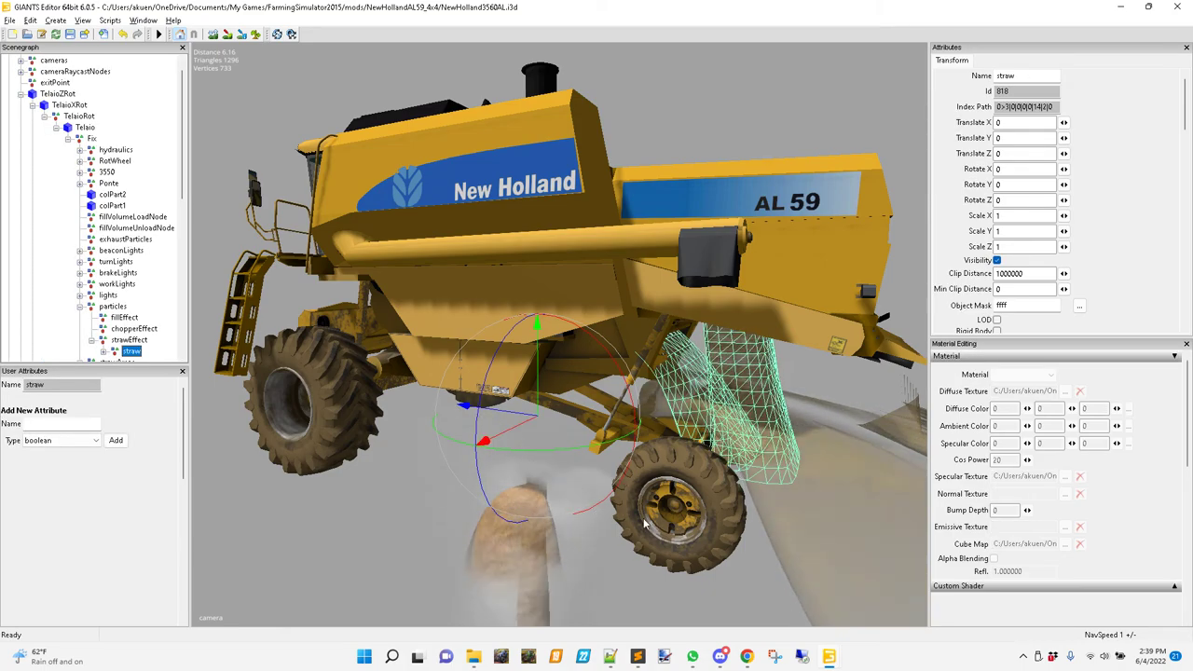
Lower the imported filling, unloading and chopper groups well below the combine, with filling at about -3.63 and chopper at about -4.04 in Y
drag(185, 182, 183, 347)
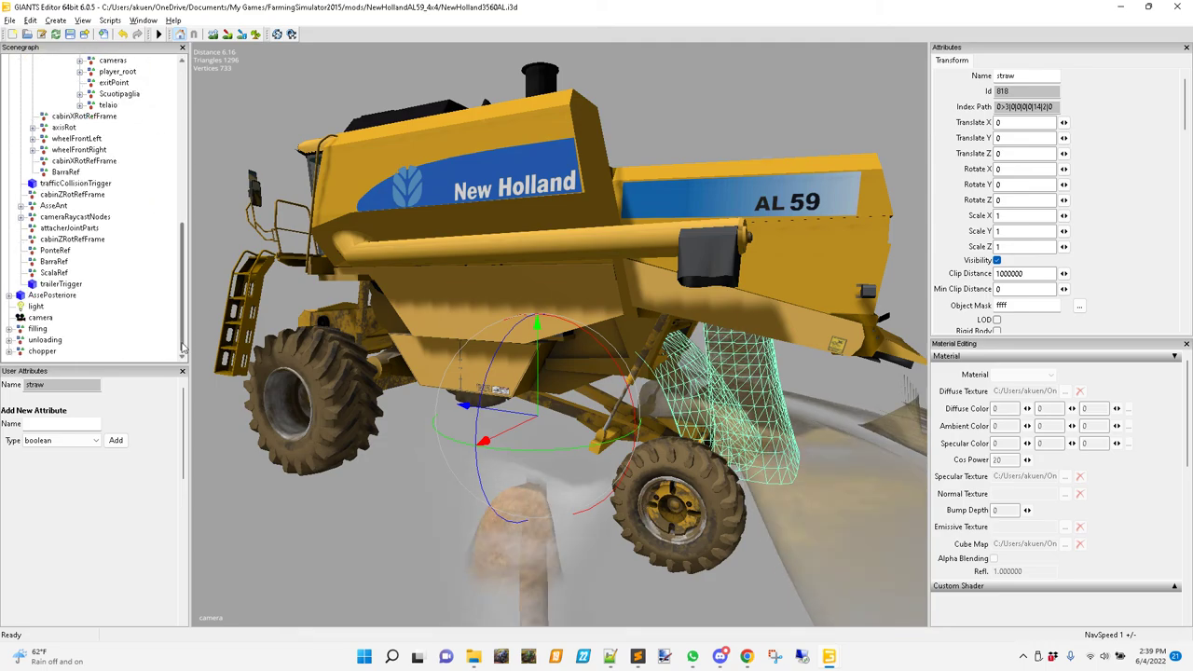
click(37, 331)
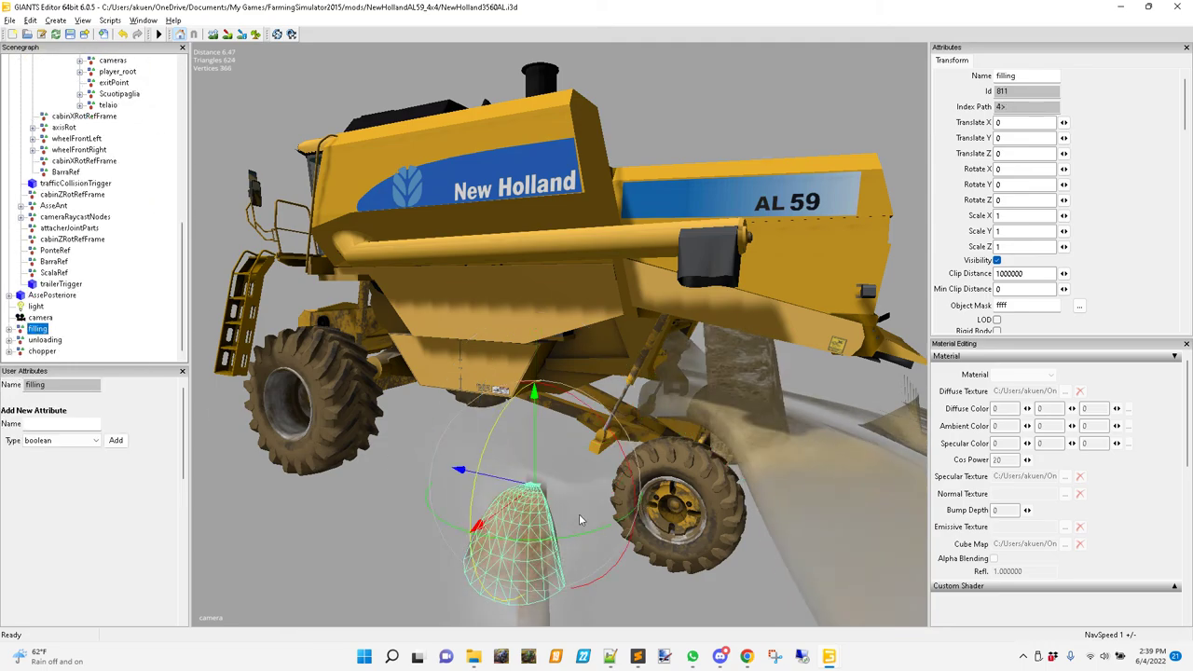
drag(537, 415, 552, 664)
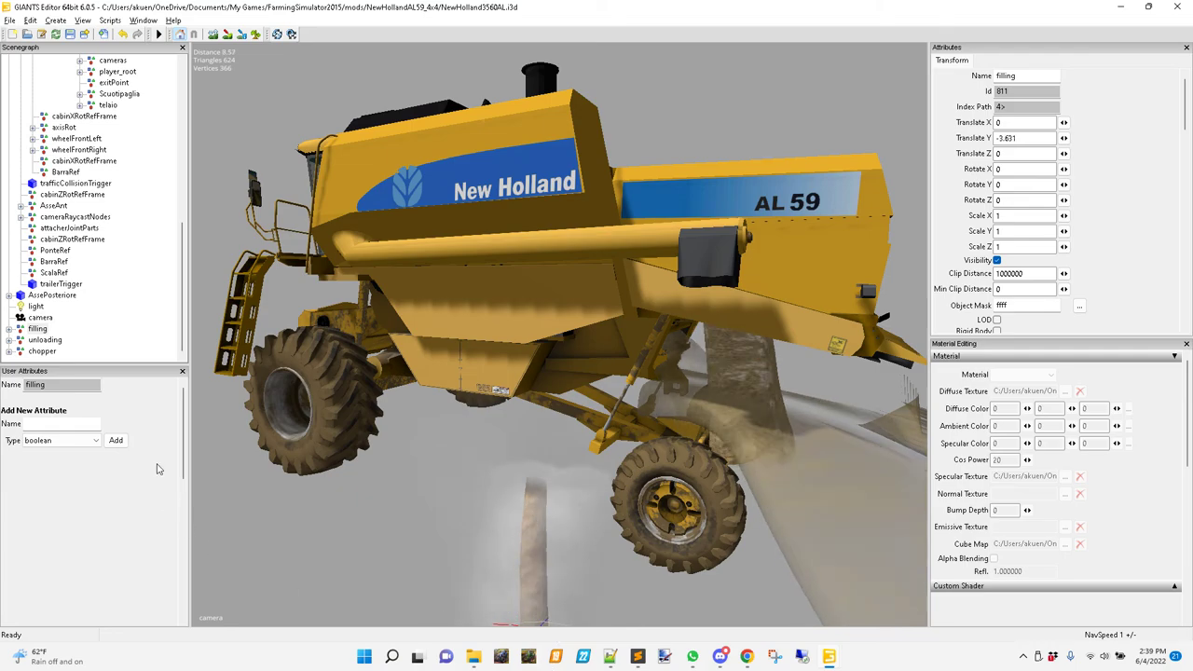
click(45, 340)
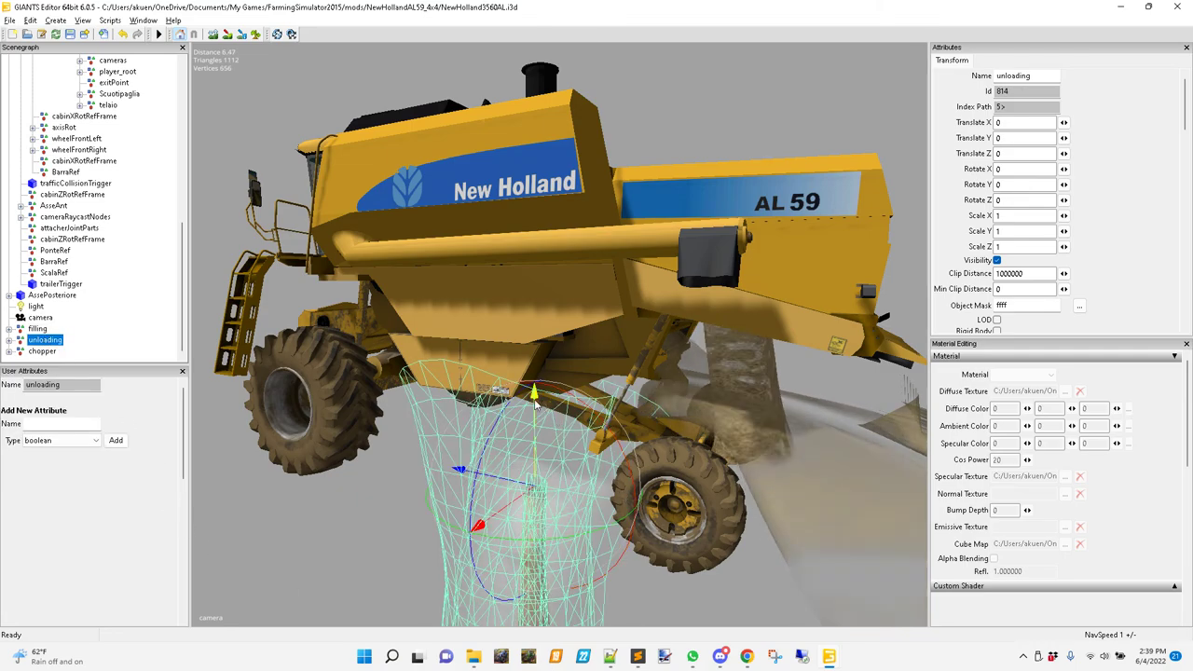
drag(535, 401, 555, 666)
click(42, 351)
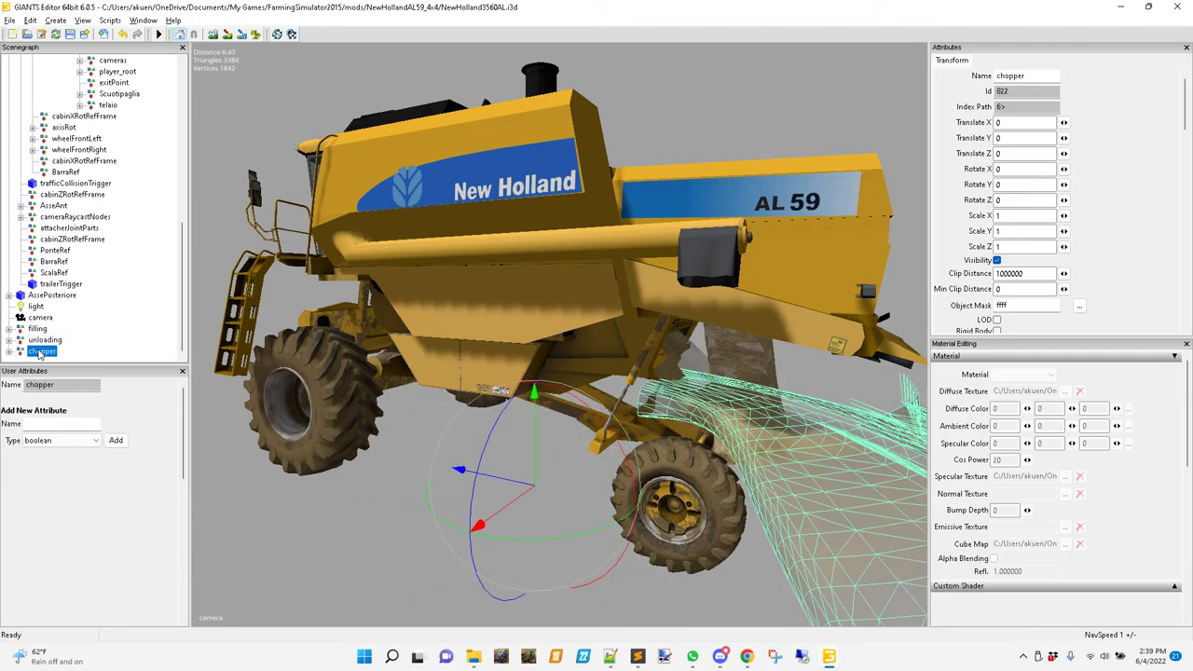
drag(537, 407, 550, 664)
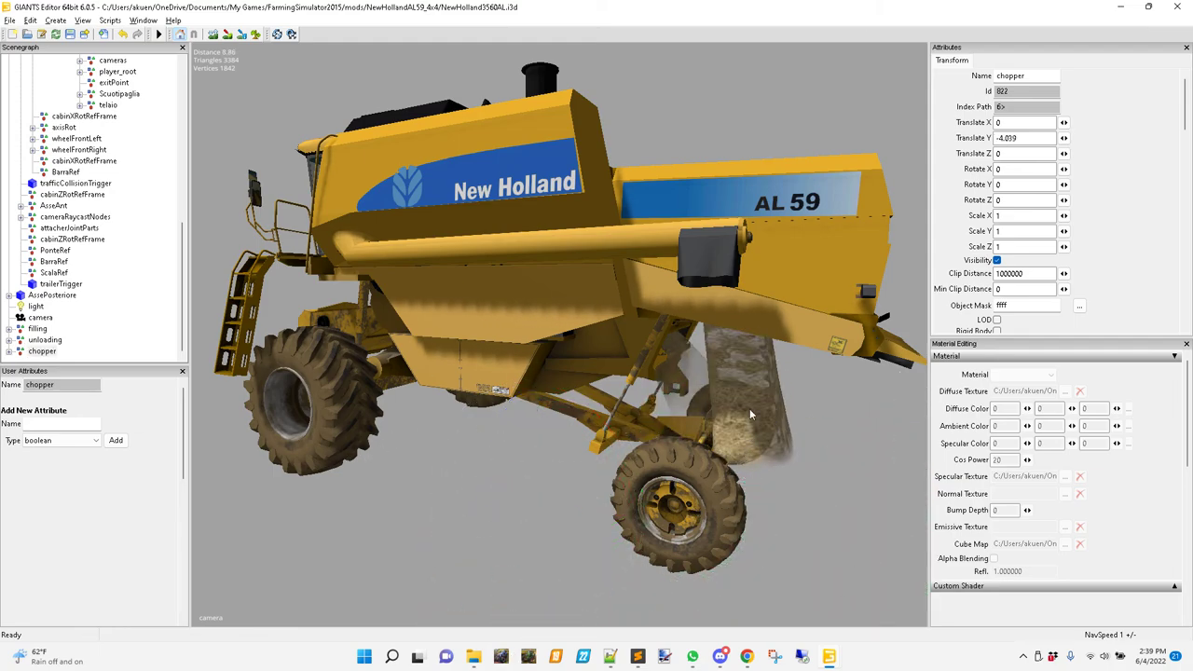
Examine the straw effect up close at the combine's rear, expanding its straw and shader nodes and highlighting the whole strawEffect group
alt+middle_drag(676, 454, 503, 397)
alt+right_drag(504, 396, 771, 289)
alt+drag(770, 290, 694, 383)
mouse_move(695, 382)
middle_down()
mouse_move(724, 370)
mouse_move(581, 389)
mouse_move(652, 363)
mouse_move(676, 369)
middle_up()
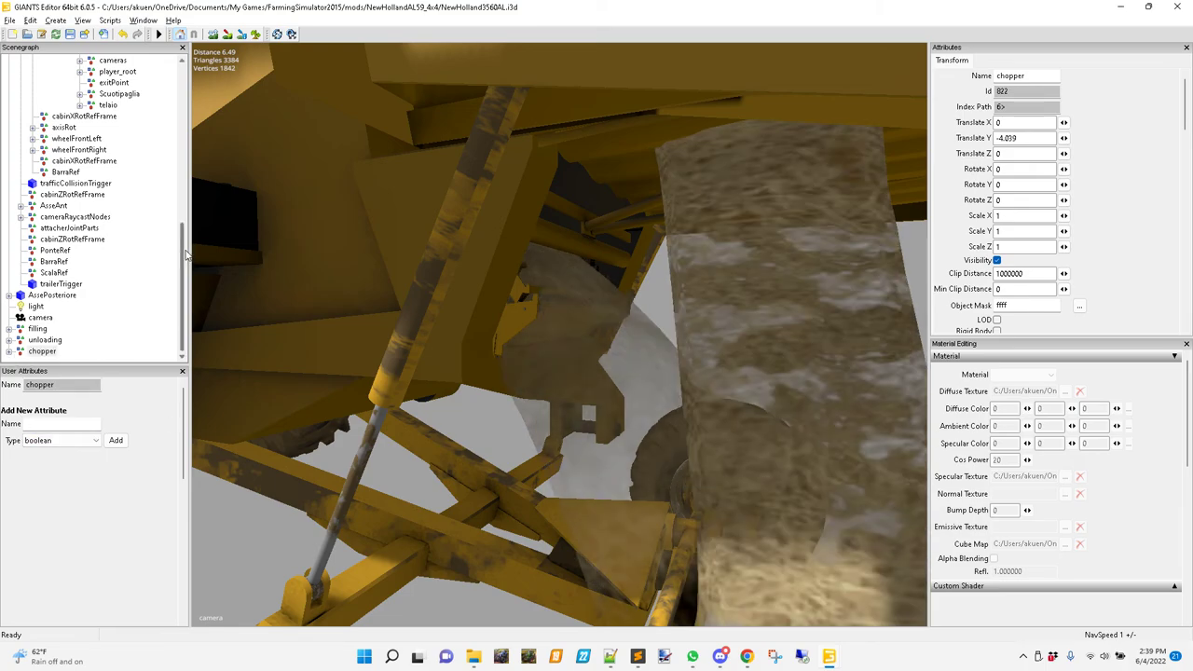
scroll(112, 263, up, 5)
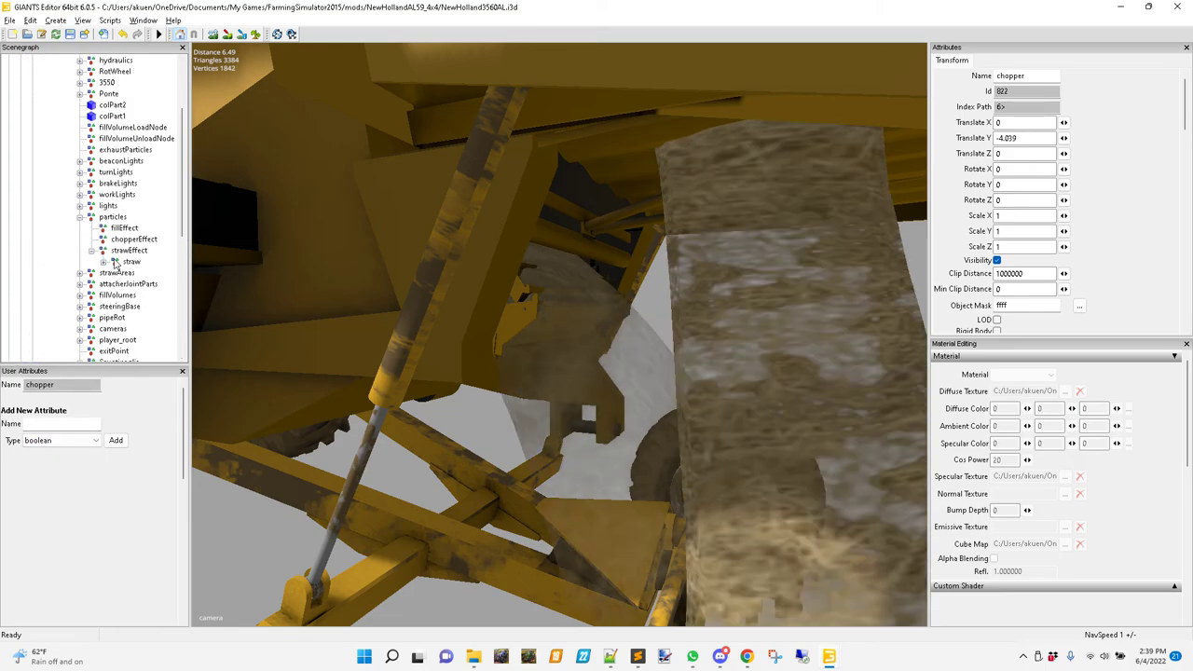
click(104, 262)
click(115, 273)
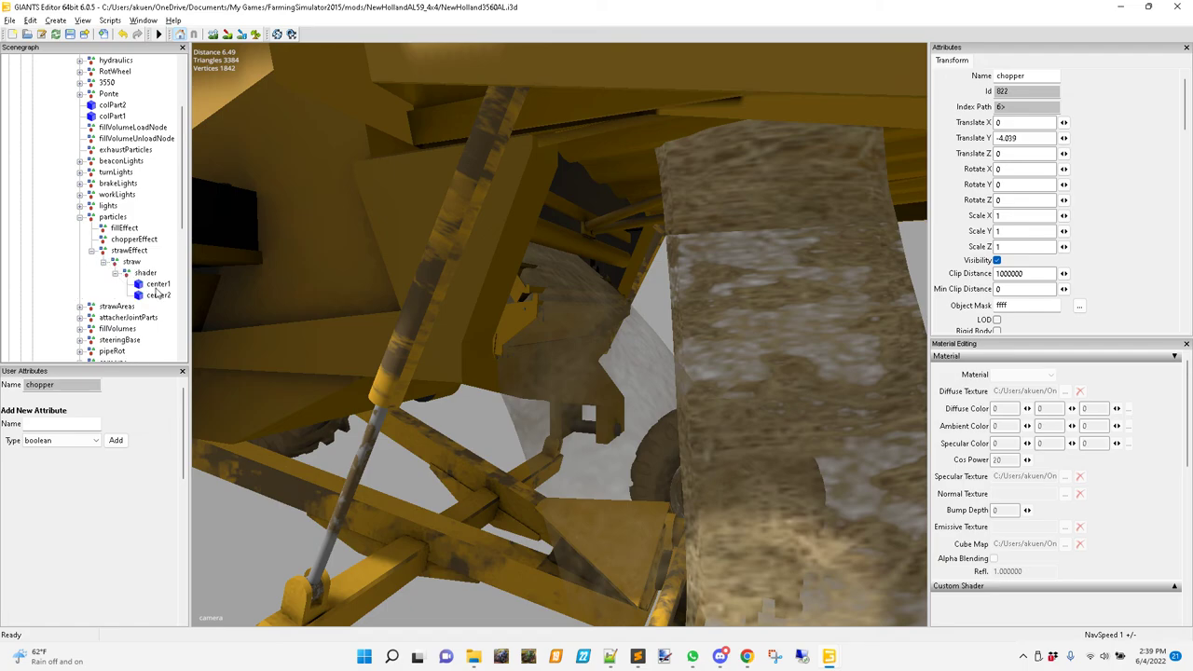
click(128, 252)
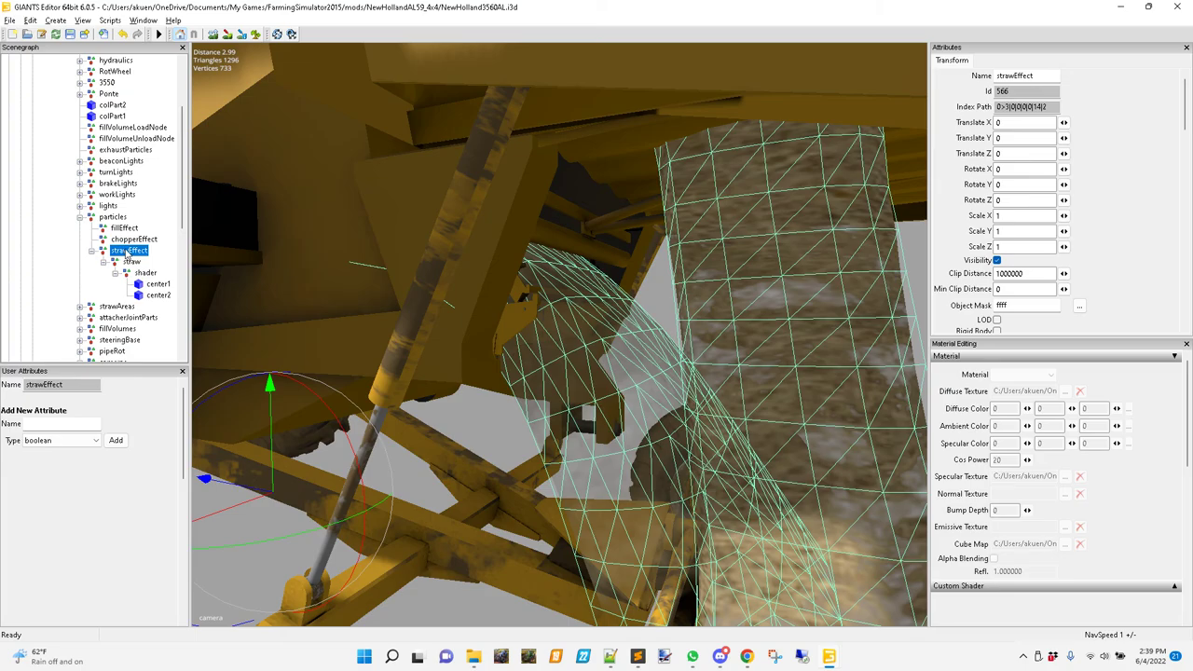
alt+right_drag(733, 400, 686, 445)
scroll(686, 451, down, 8)
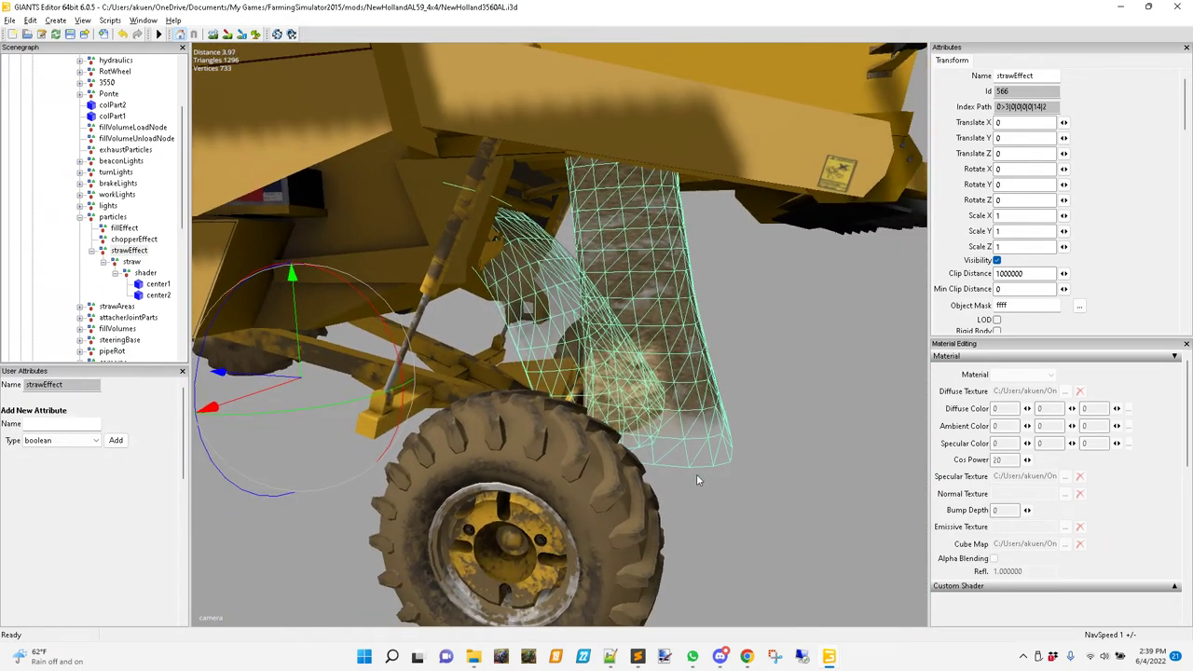
Examine the combine's side from the cab to the rear axle, comparing the strawEffect group's pivot with the straw mesh position
alt+middle_drag(783, 450, 756, 390)
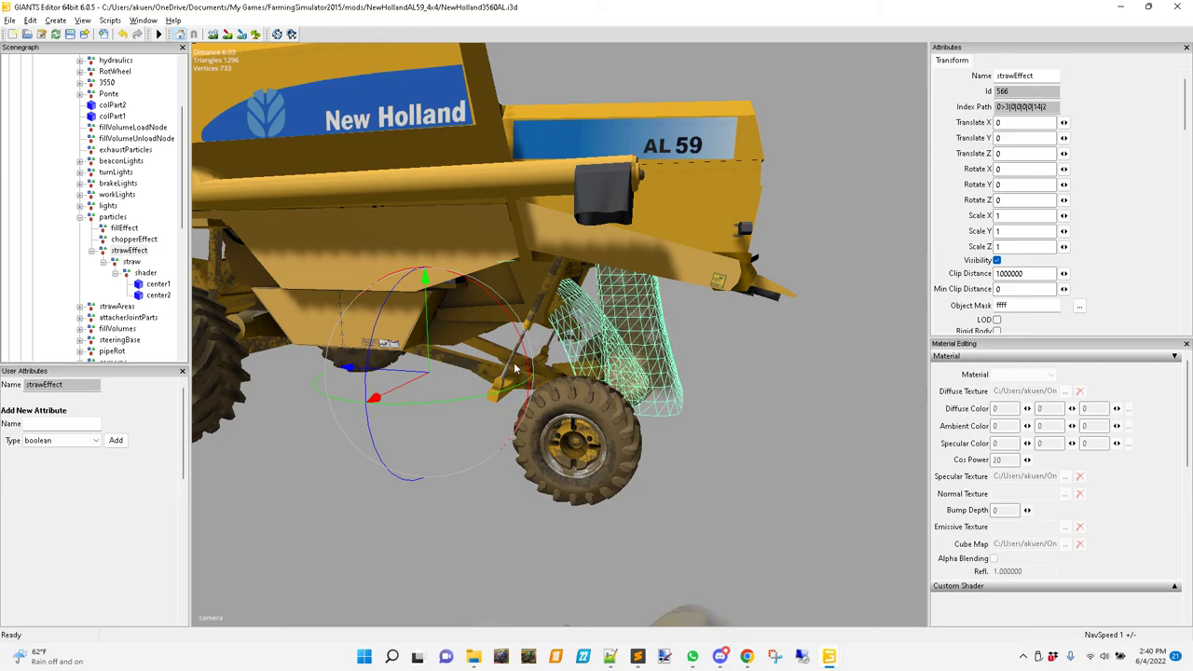
middle_drag(507, 292, 638, 254)
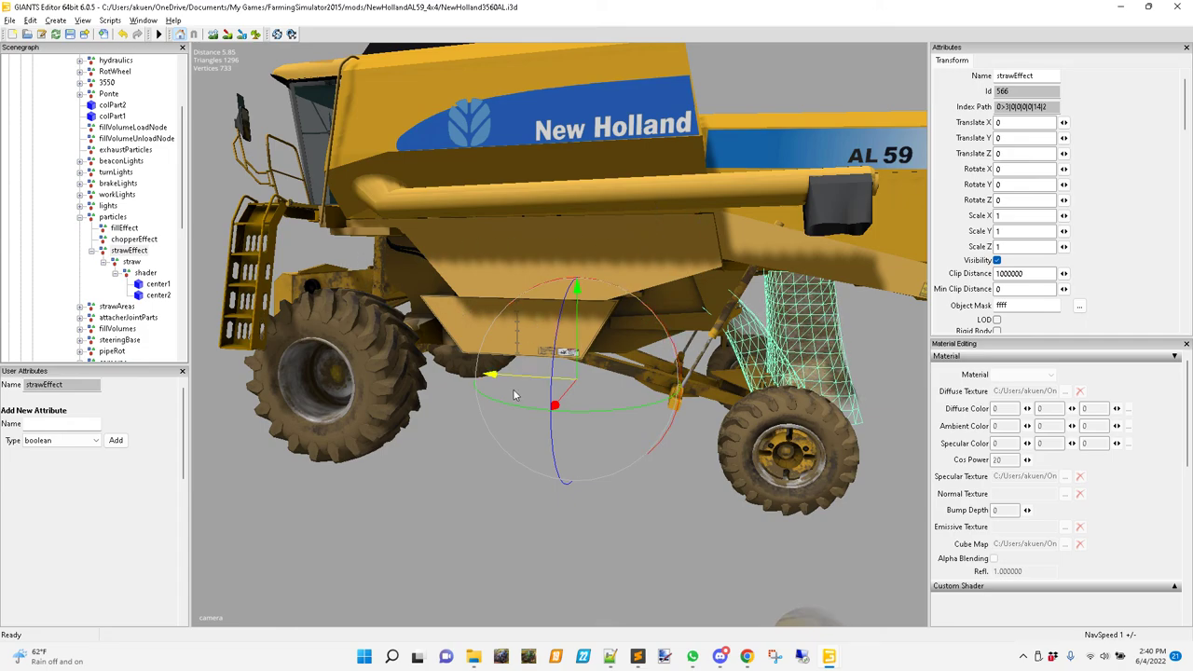
alt+drag(477, 333, 517, 349)
alt+middle_drag(517, 349, 714, 376)
alt+right_drag(653, 392, 755, 350)
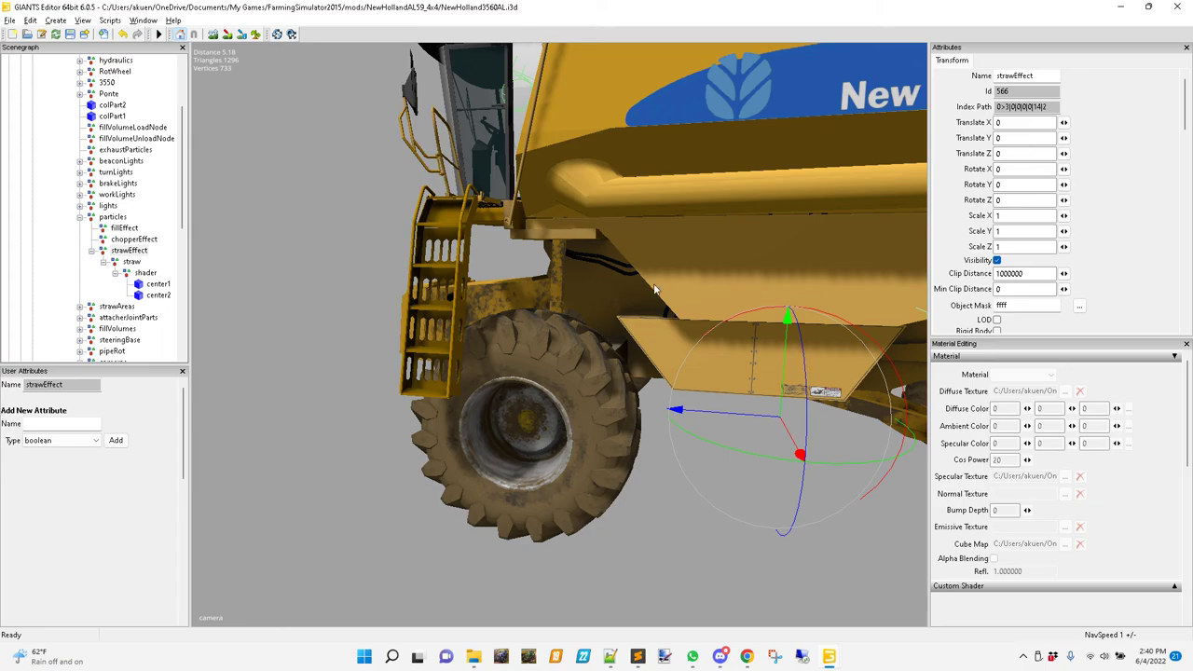
alt+middle_drag(650, 316, 493, 314)
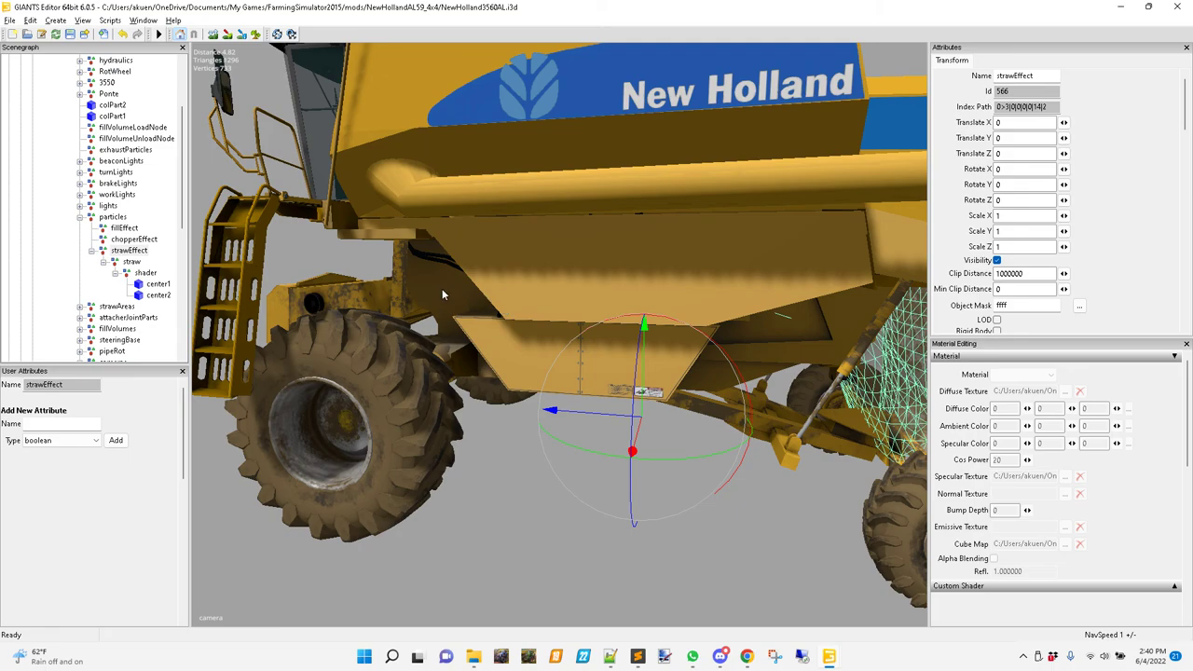
middle_drag(553, 289, 454, 317)
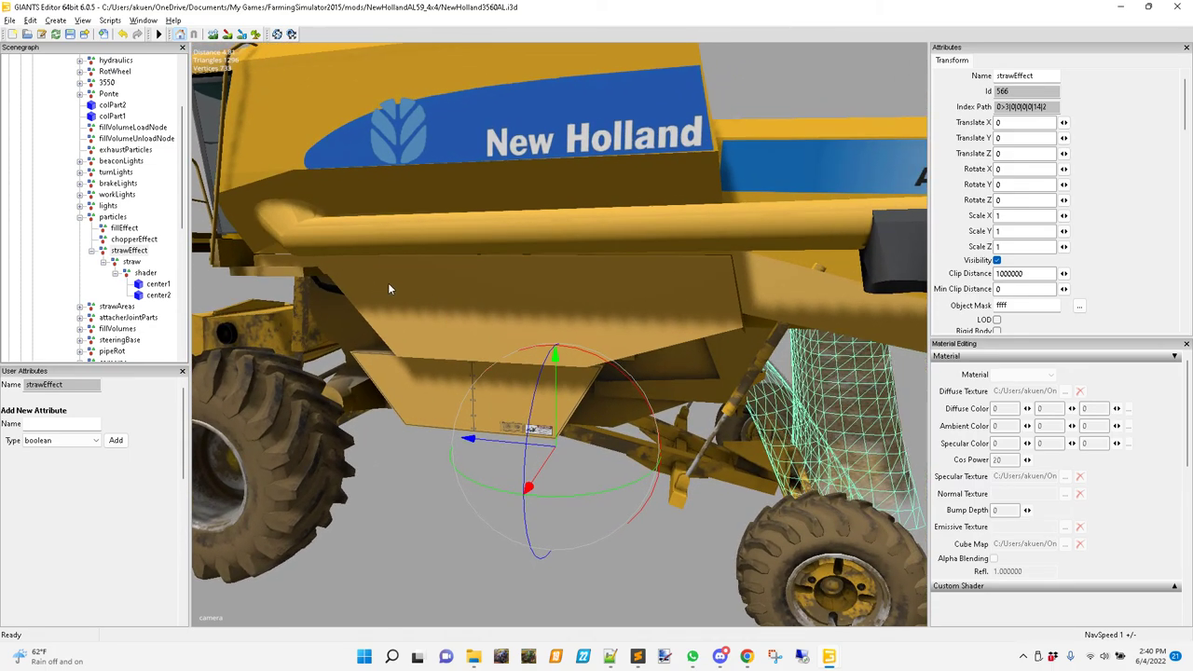
middle_drag(660, 195, 630, 193)
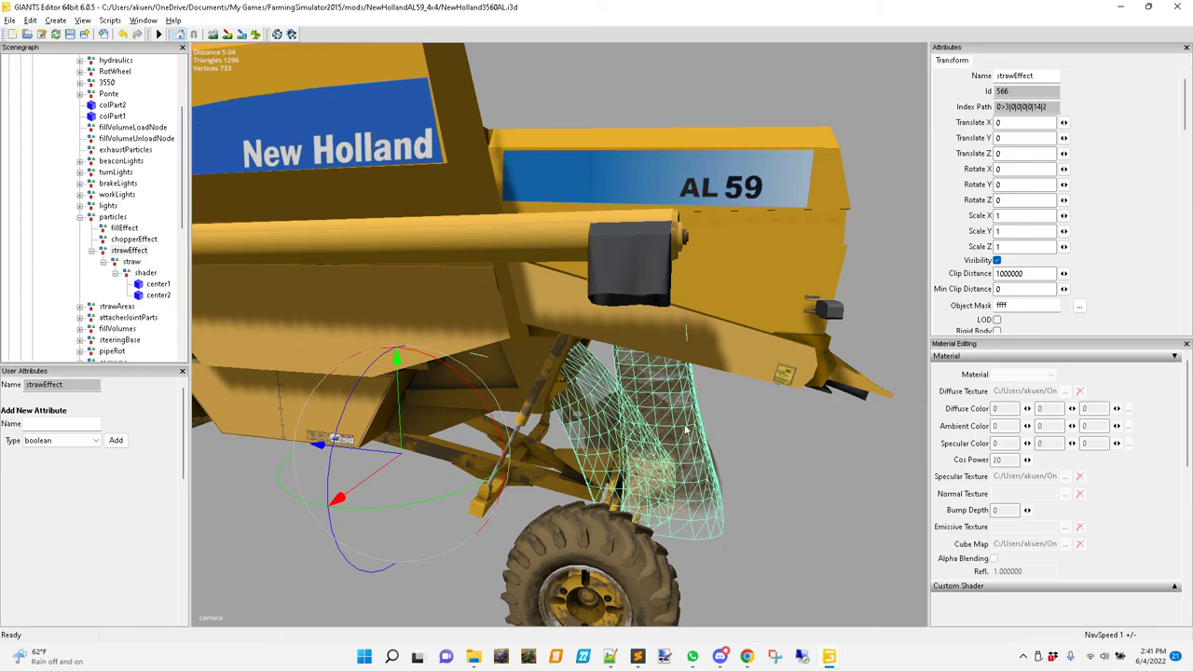
Examine the combine's rear hood and the black spreader vanes beneath it in relation to where the straw mesh exits
alt+middle_drag(682, 426, 599, 379)
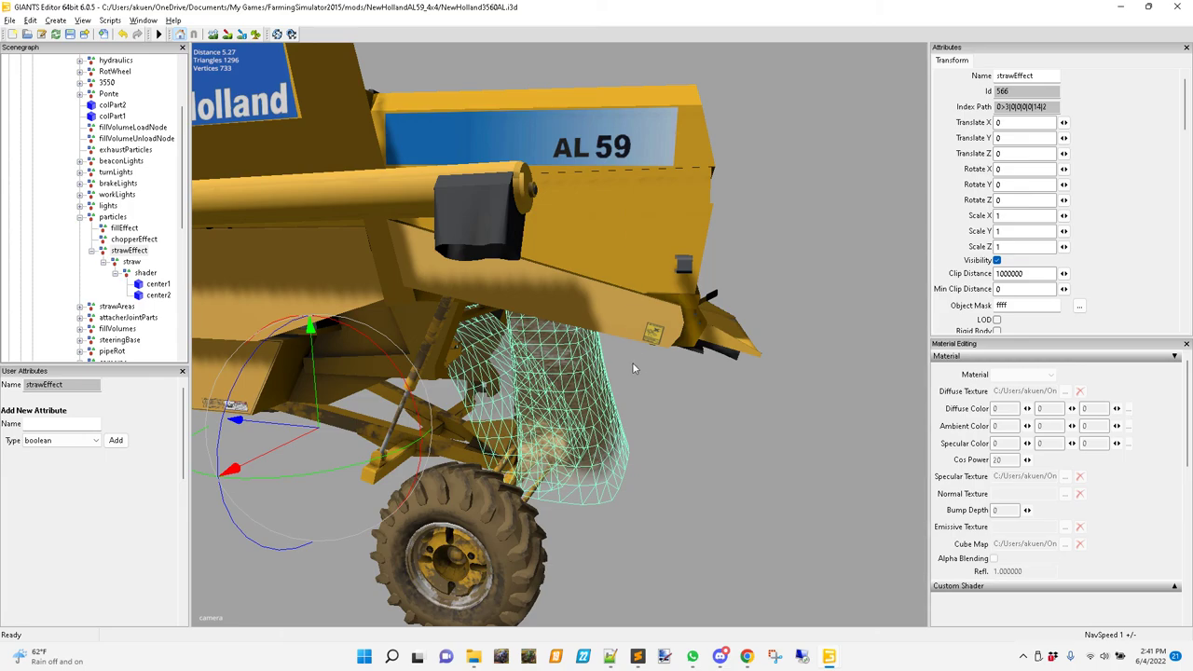
alt+drag(643, 340, 444, 142)
alt+right_drag(539, 359, 684, 262)
middle_drag(684, 268, 558, 534)
middle_drag(334, 496, 601, 463)
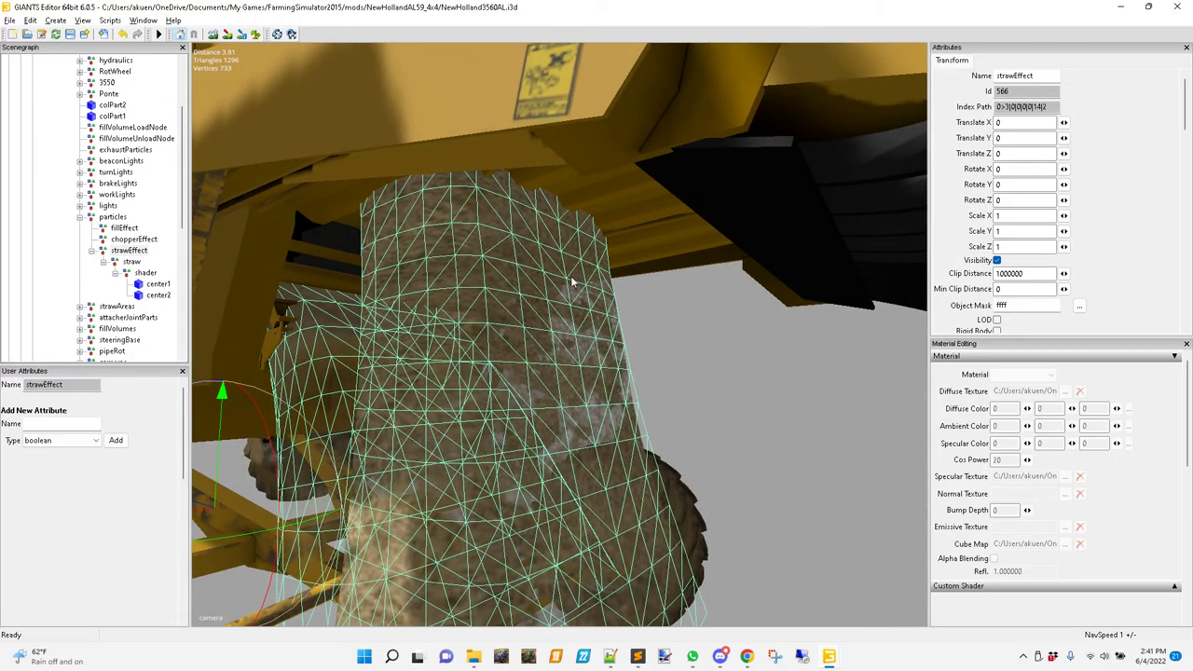
middle_drag(597, 366, 600, 385)
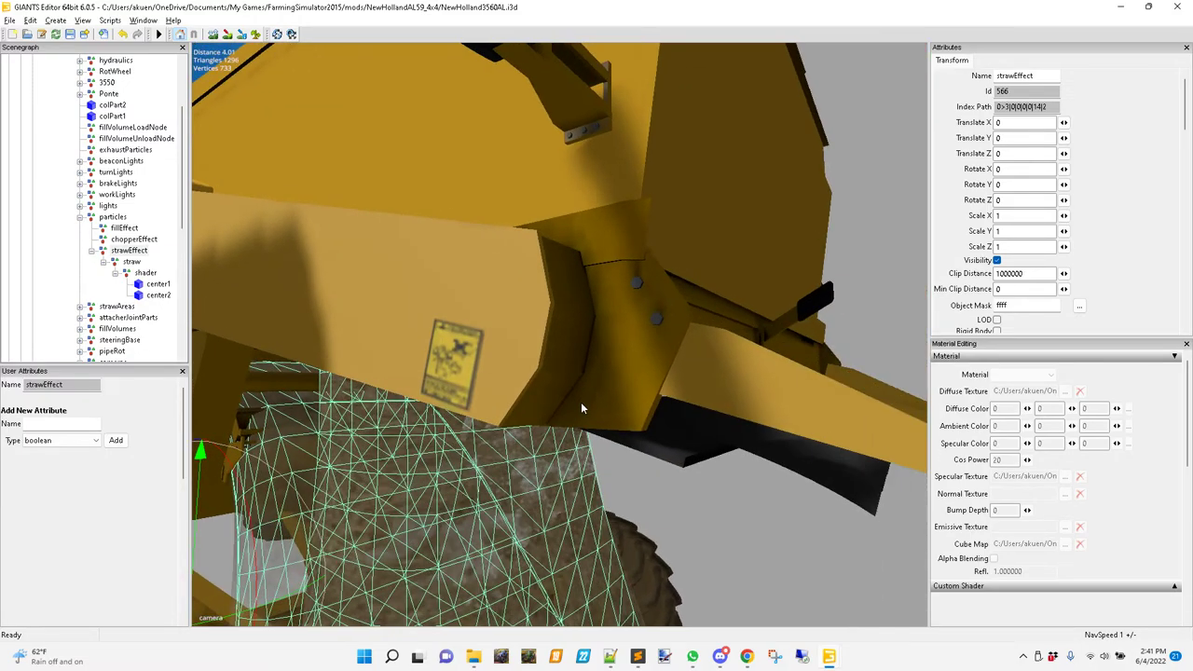
middle_drag(581, 408, 546, 408)
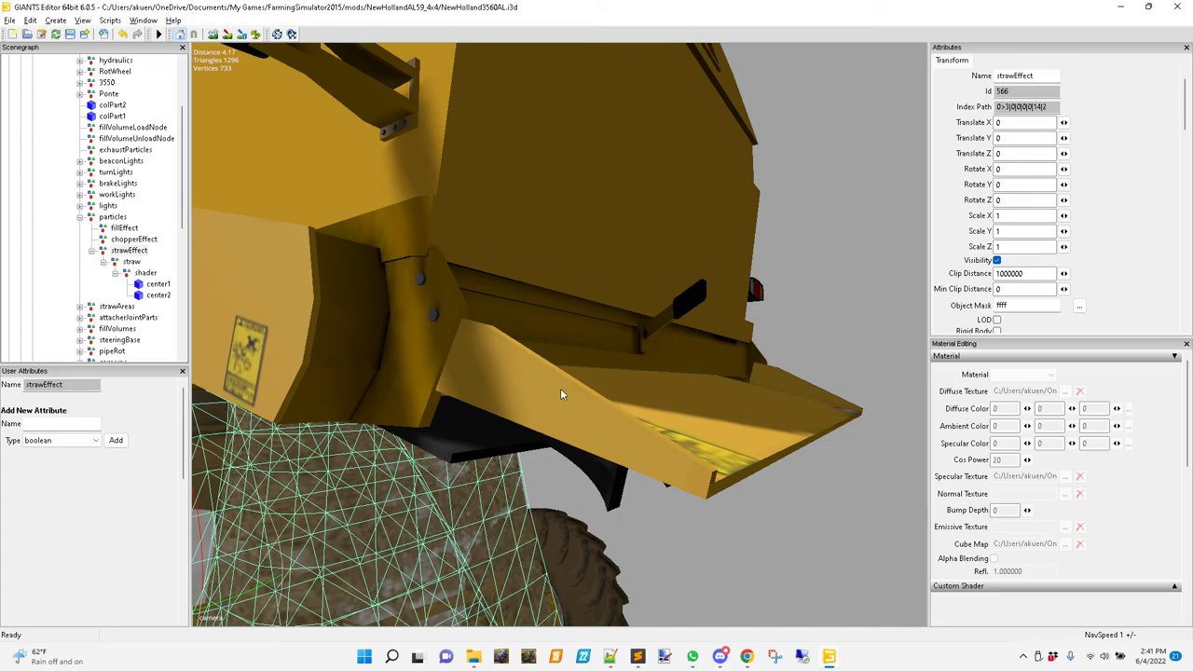
middle_drag(469, 454, 664, 366)
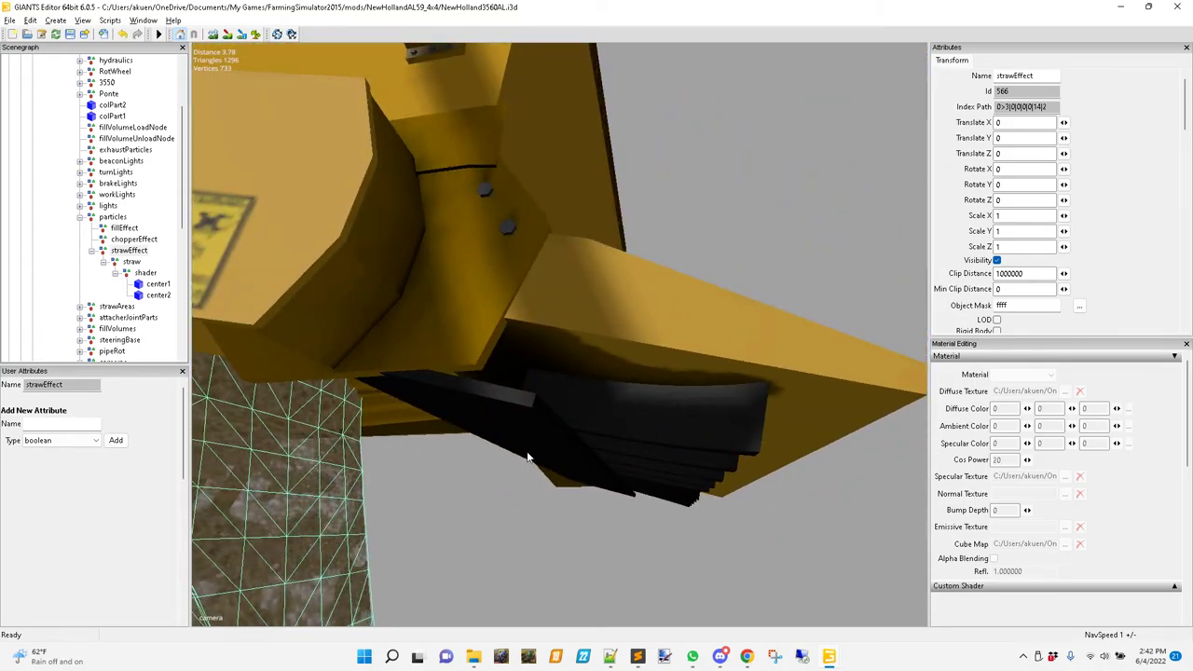
middle_drag(508, 443, 512, 238)
middle_drag(588, 473, 569, 373)
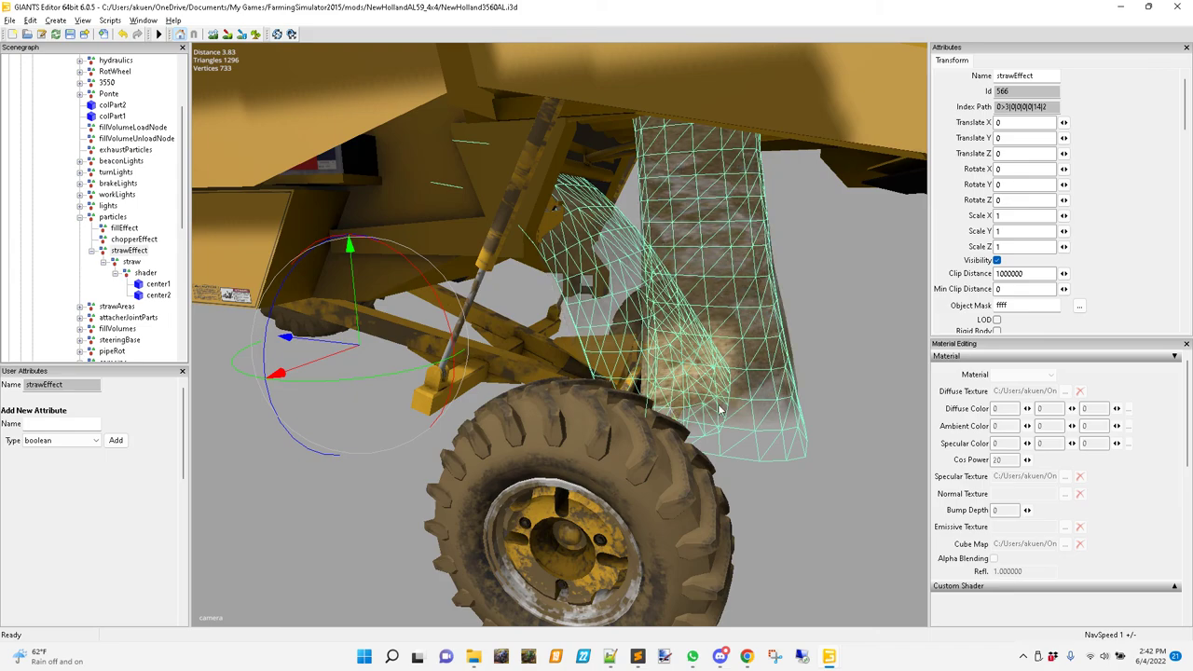
Move the strawEffect group toward the combine's rear along Z, to about -0.646
click(128, 252)
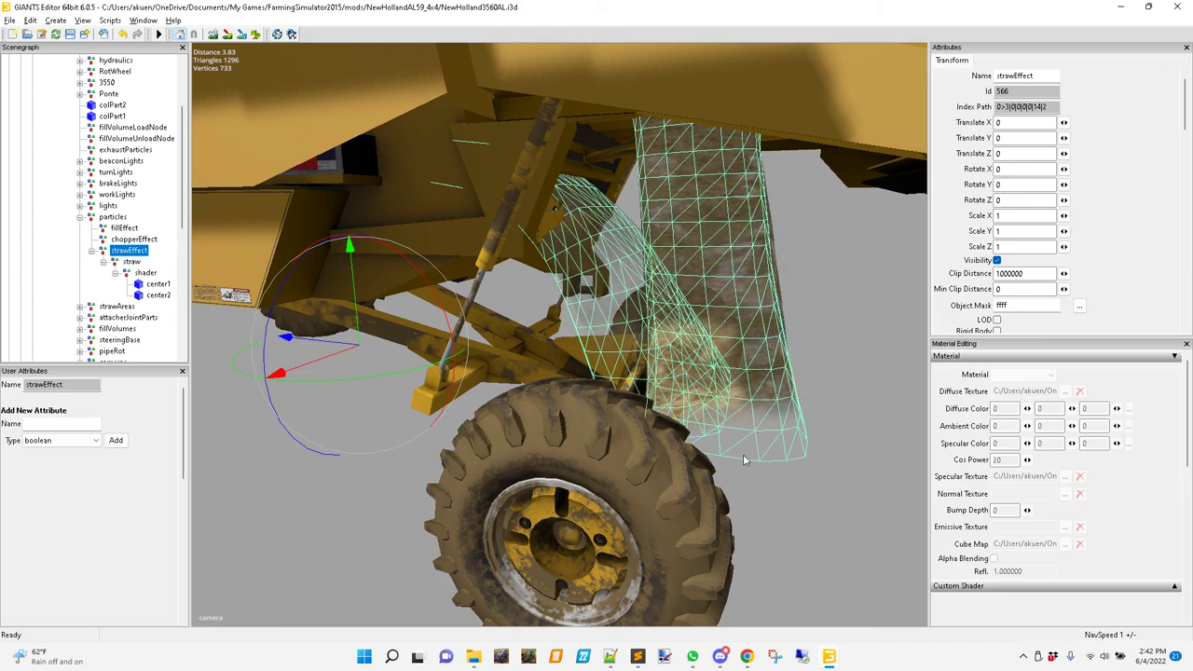
middle_drag(640, 434, 676, 464)
scroll(674, 465, down, 1)
drag(284, 355, 514, 408)
alt+middle_drag(516, 405, 472, 403)
alt+right_drag(472, 403, 658, 366)
middle_drag(658, 369, 657, 347)
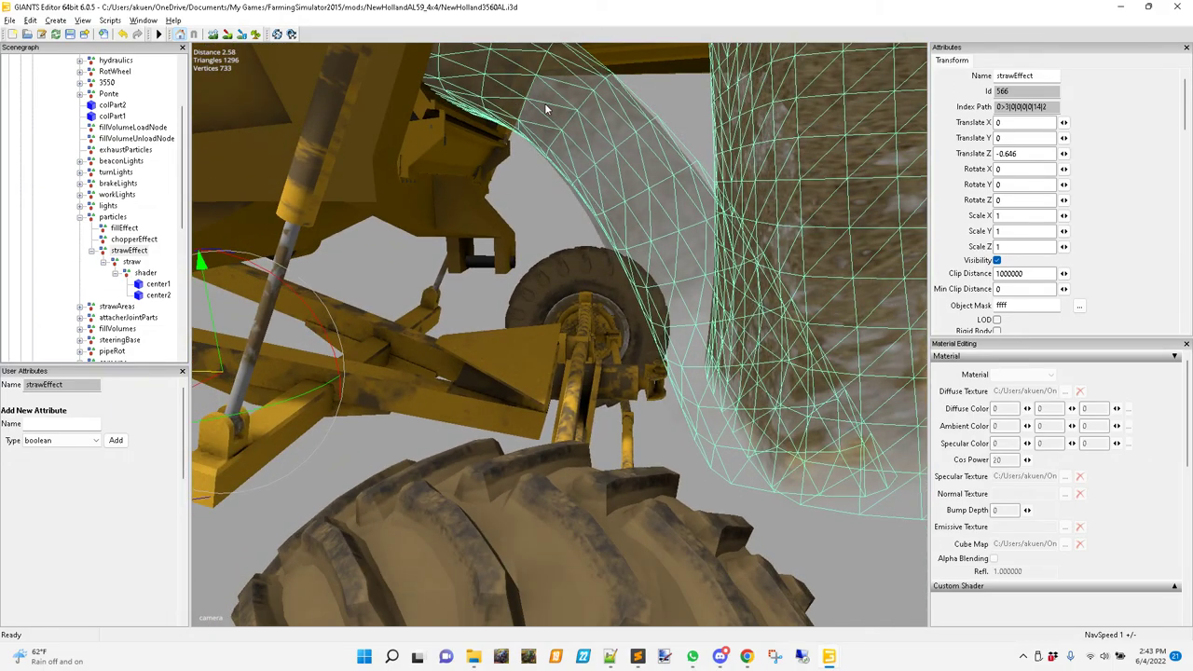
Inspect the shifted straw effect from close up and from afar, checking its placement against the rear hood and wheels
alt+drag(800, 411, 670, 415)
alt+right_drag(670, 416, 532, 568)
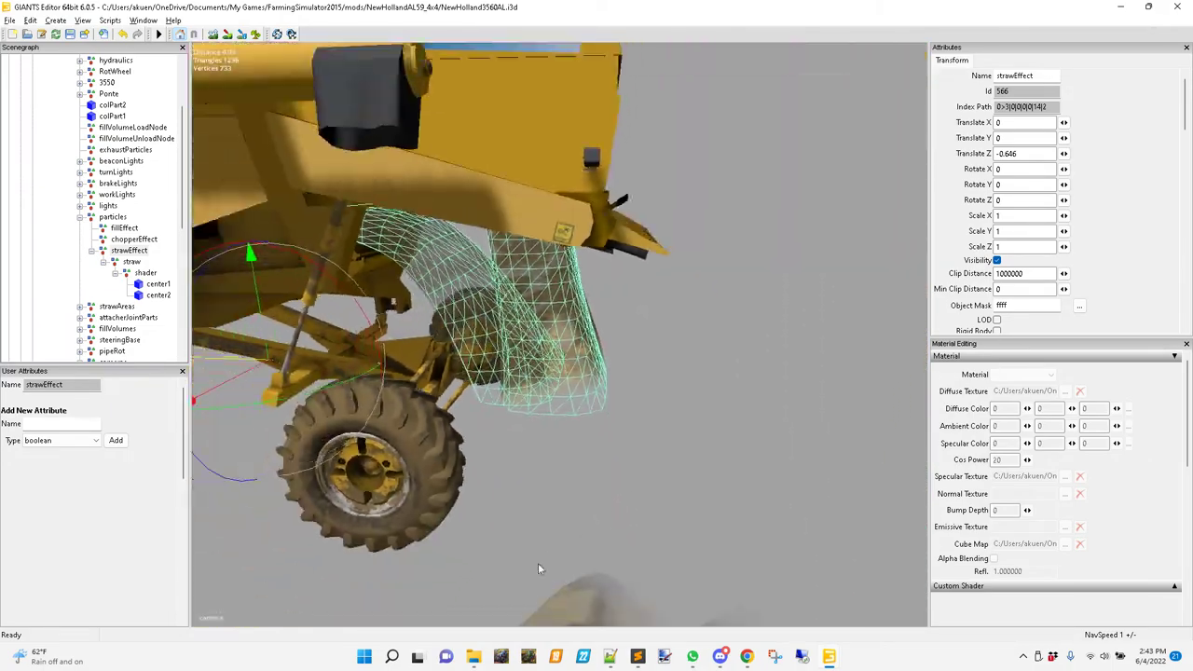
alt+drag(532, 569, 603, 439)
alt+right_drag(603, 440, 648, 374)
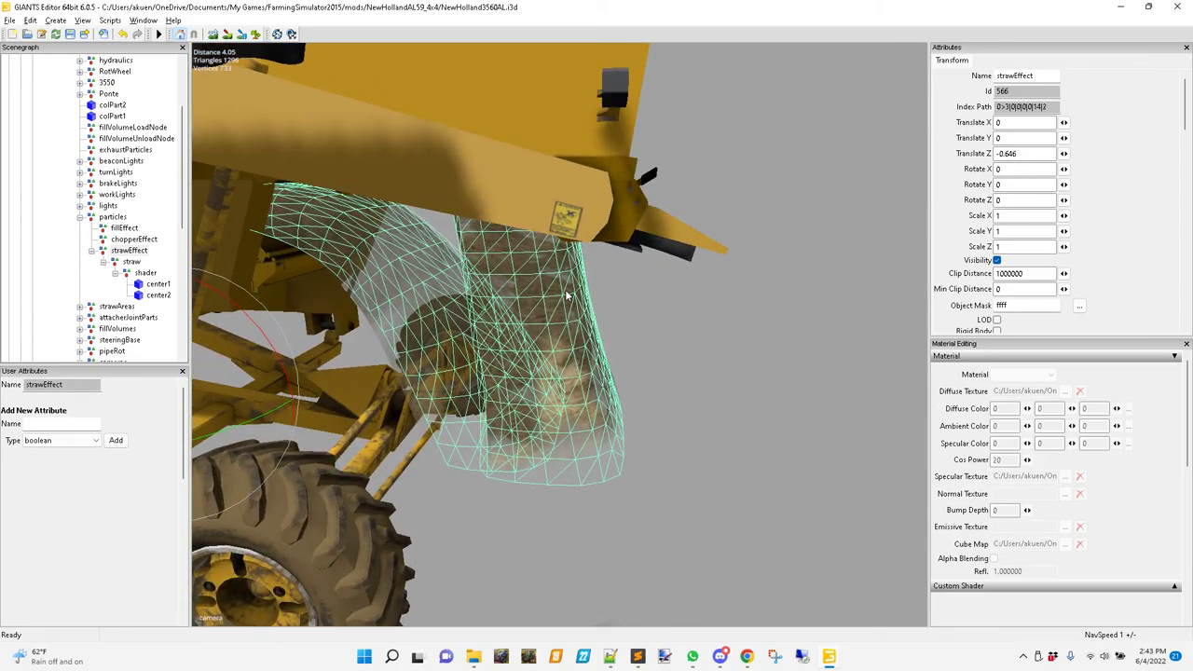
alt+drag(648, 374, 651, 219)
alt+right_drag(650, 220, 418, 433)
middle_drag(418, 440, 275, 504)
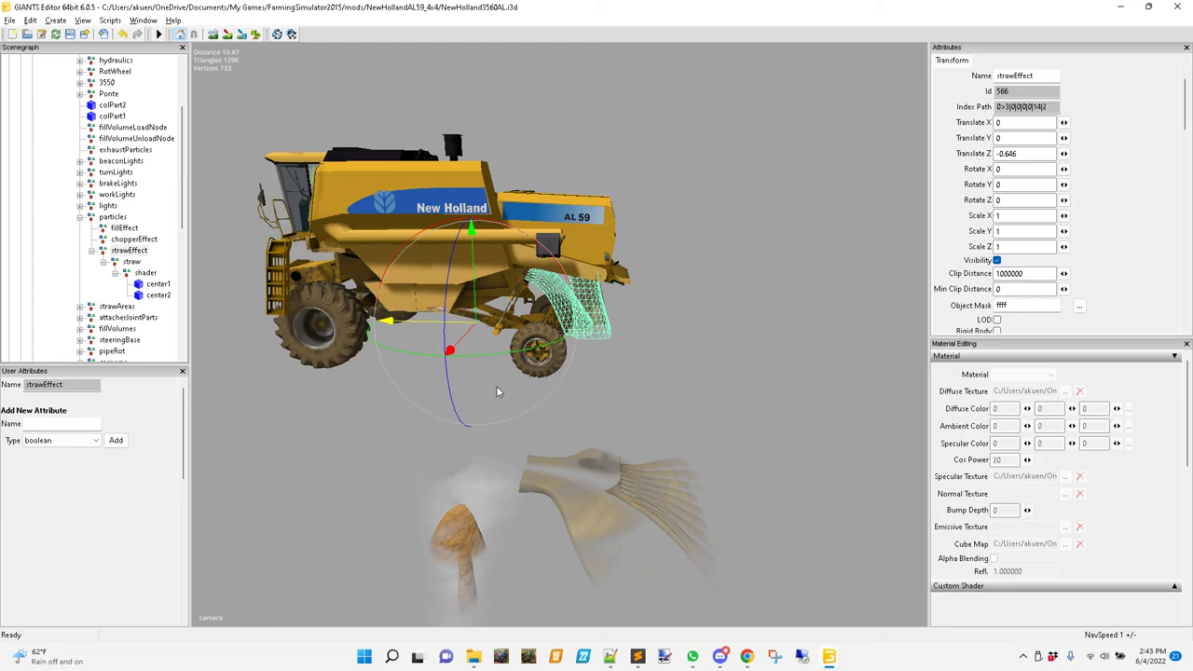
scroll(532, 376, up, 4)
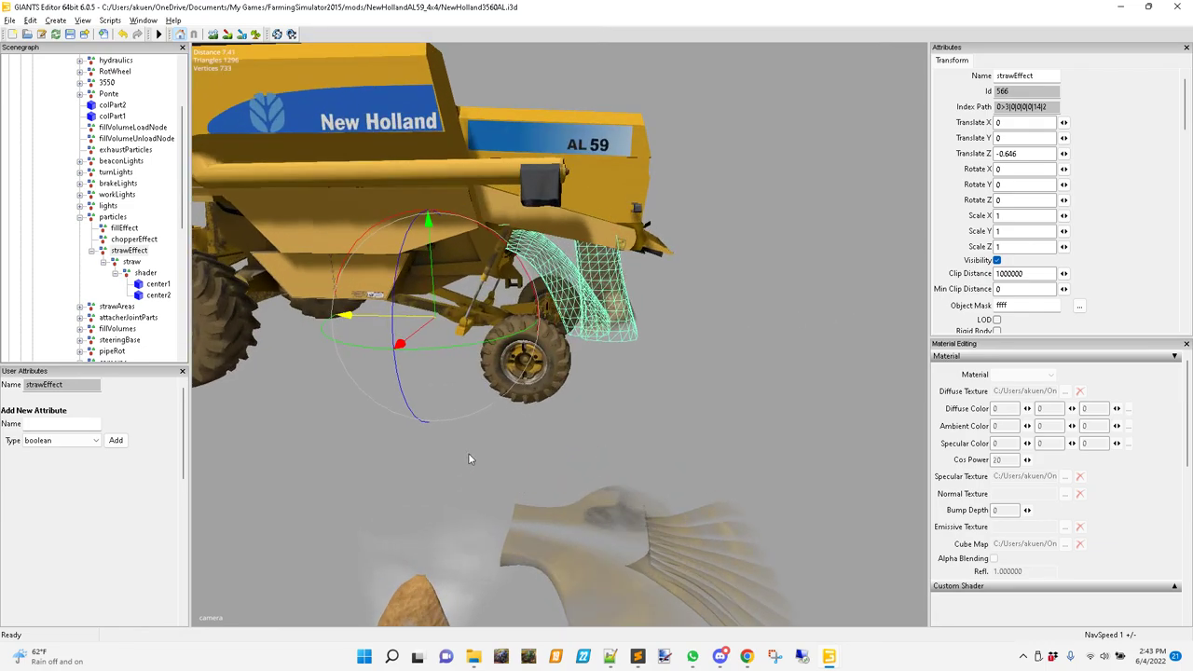
scroll(497, 402, up, 4)
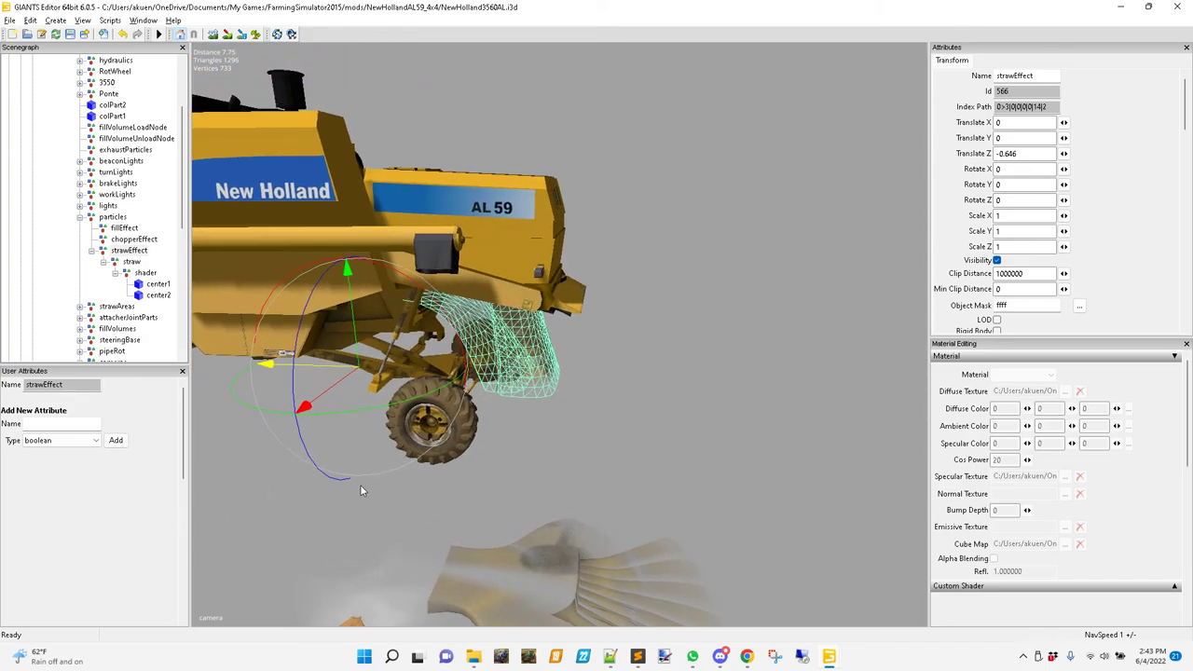
alt+middle_drag(617, 331, 626, 315)
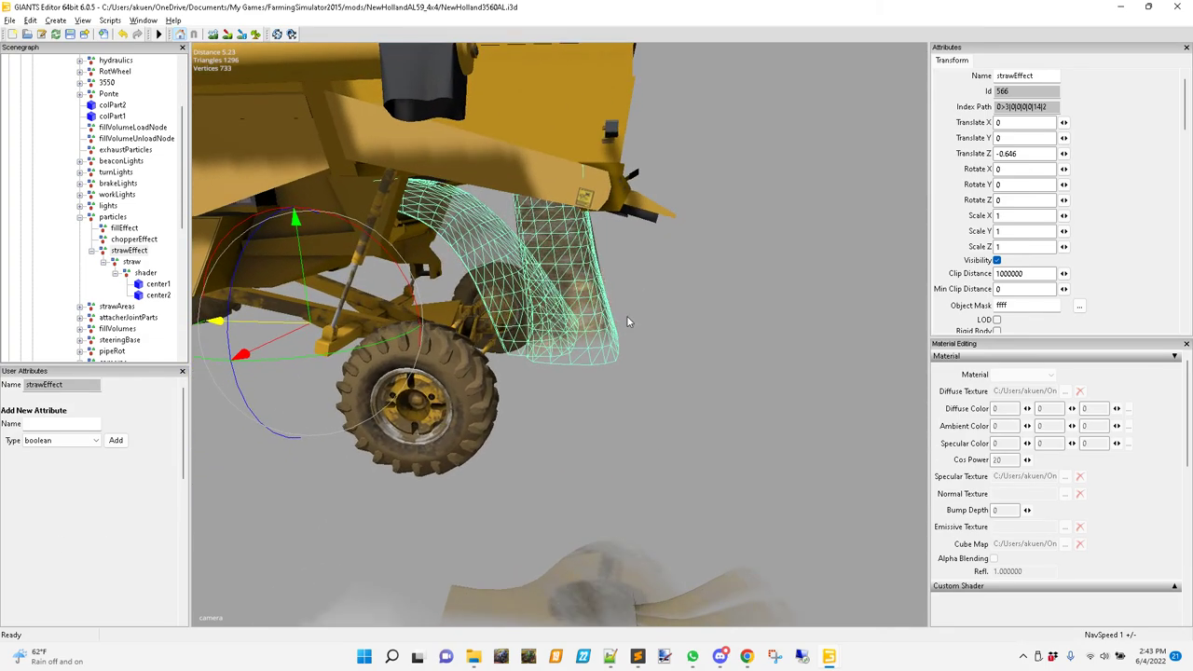
alt+middle_drag(484, 431, 530, 286)
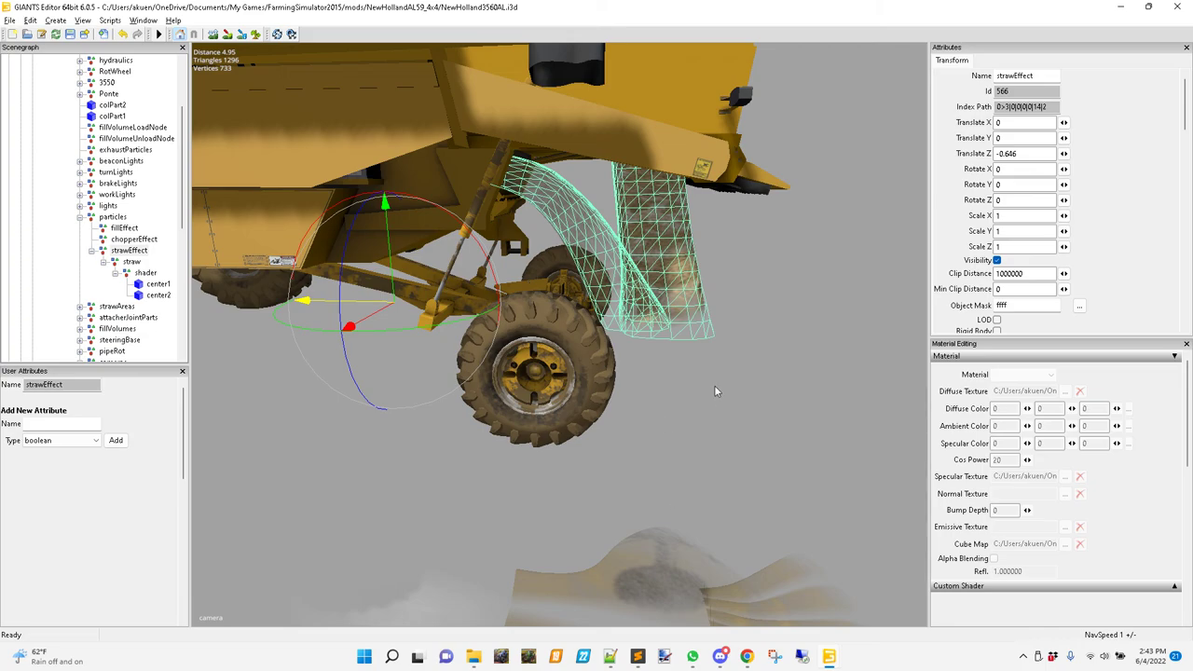
middle_drag(716, 391, 674, 395)
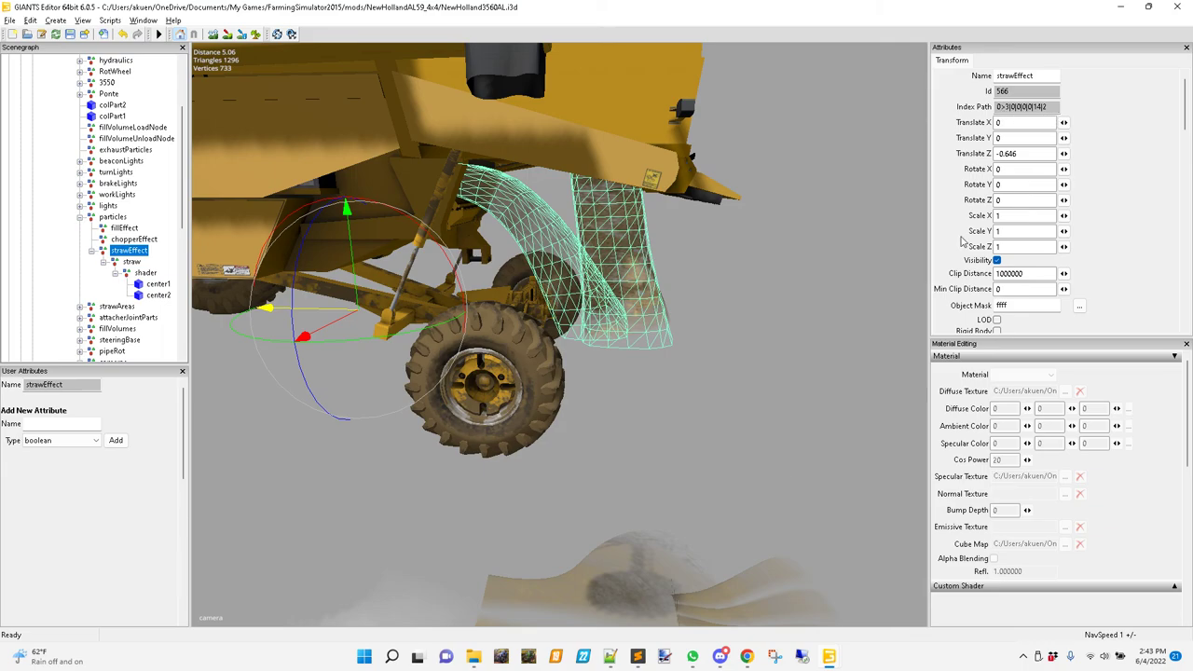
Check the straw effect's linkNode entry in NewHolland3560AL.xml in Notepad++, and return to the combine scene in GIANTS Editor
click(609, 657)
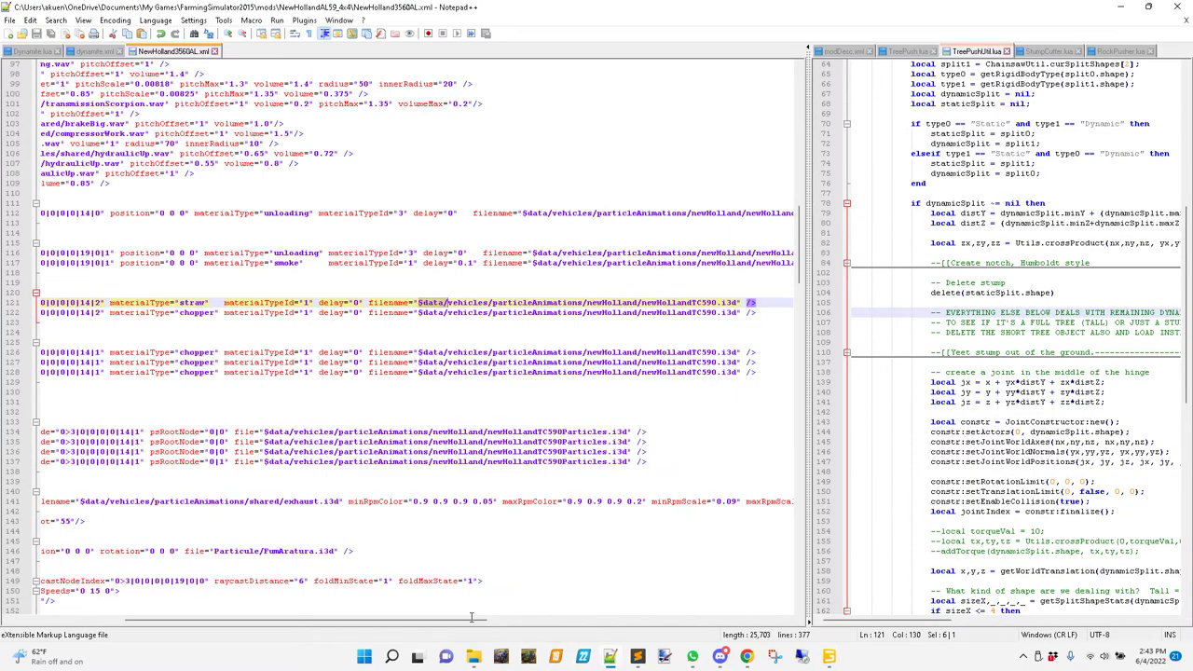
drag(187, 623, 145, 631)
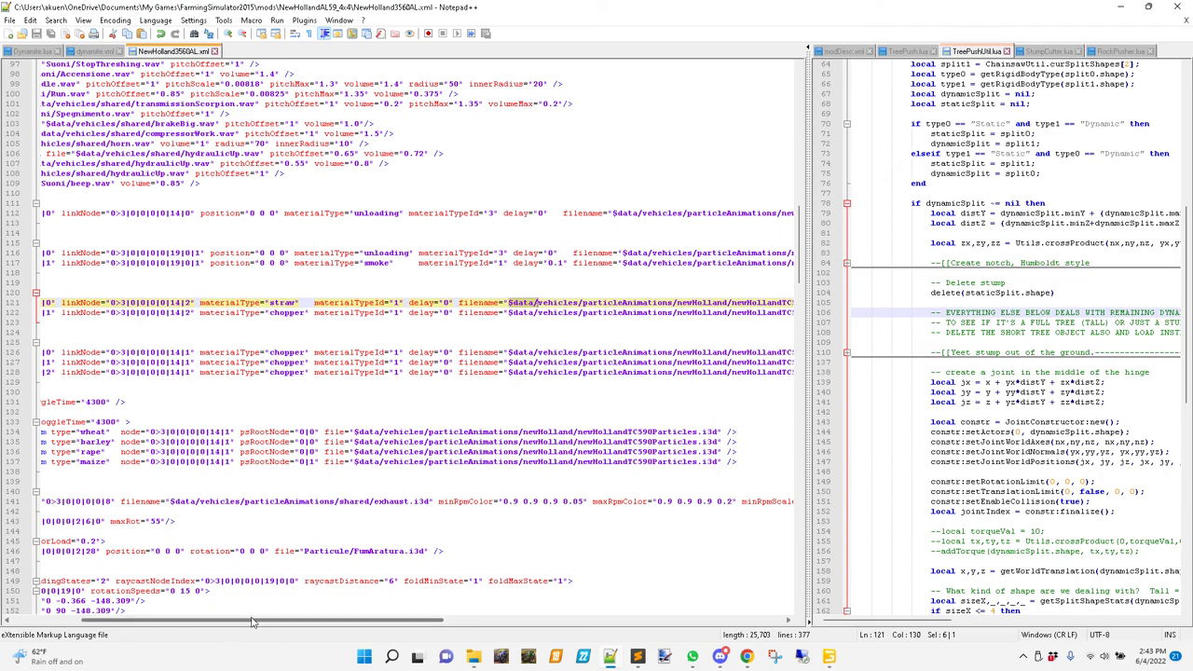
click(829, 660)
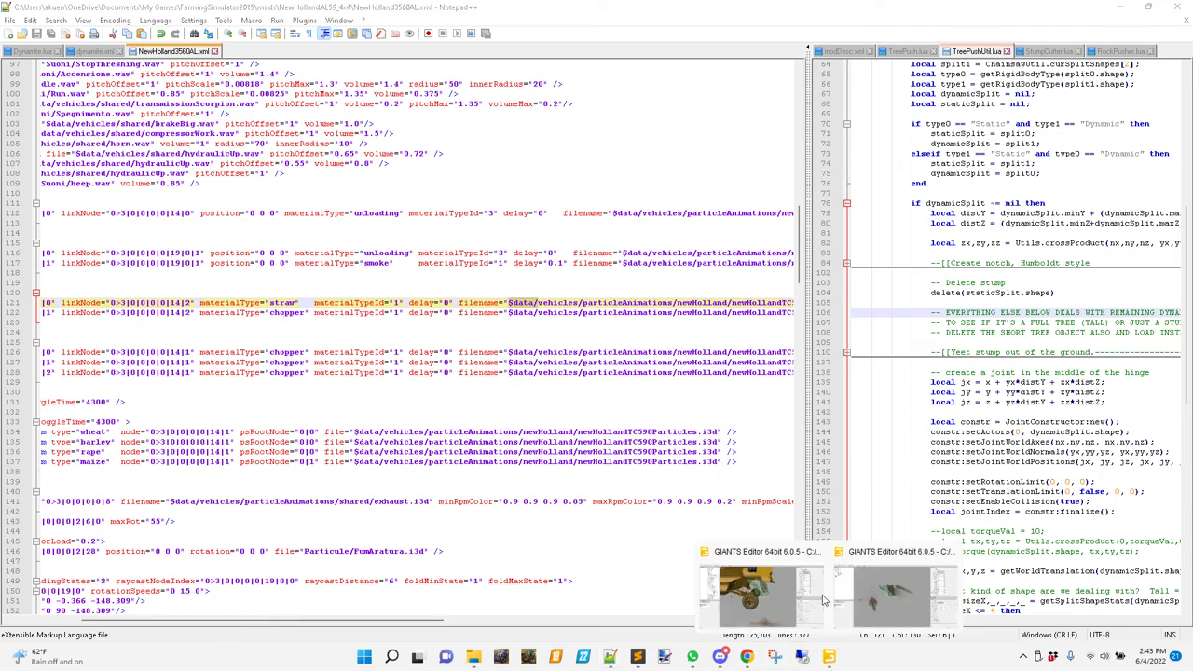
click(746, 597)
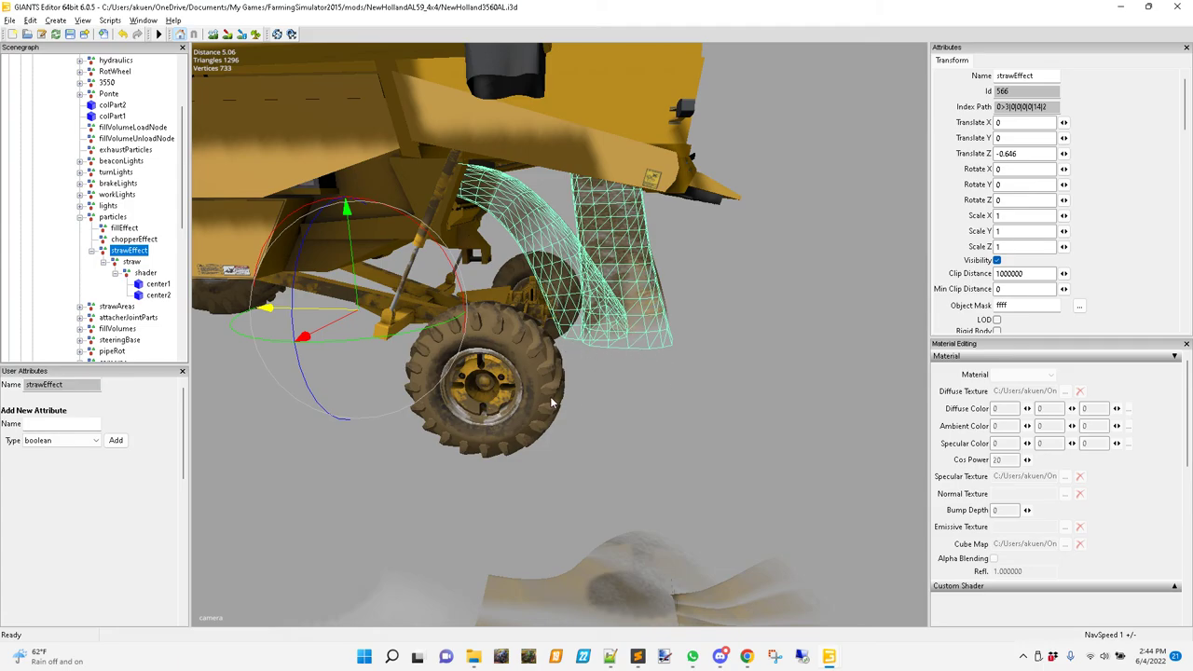
Lower the strawEffect group slightly along Y, to about -0.11
alt+right_drag(551, 399, 697, 284)
alt+middle_drag(697, 285, 499, 337)
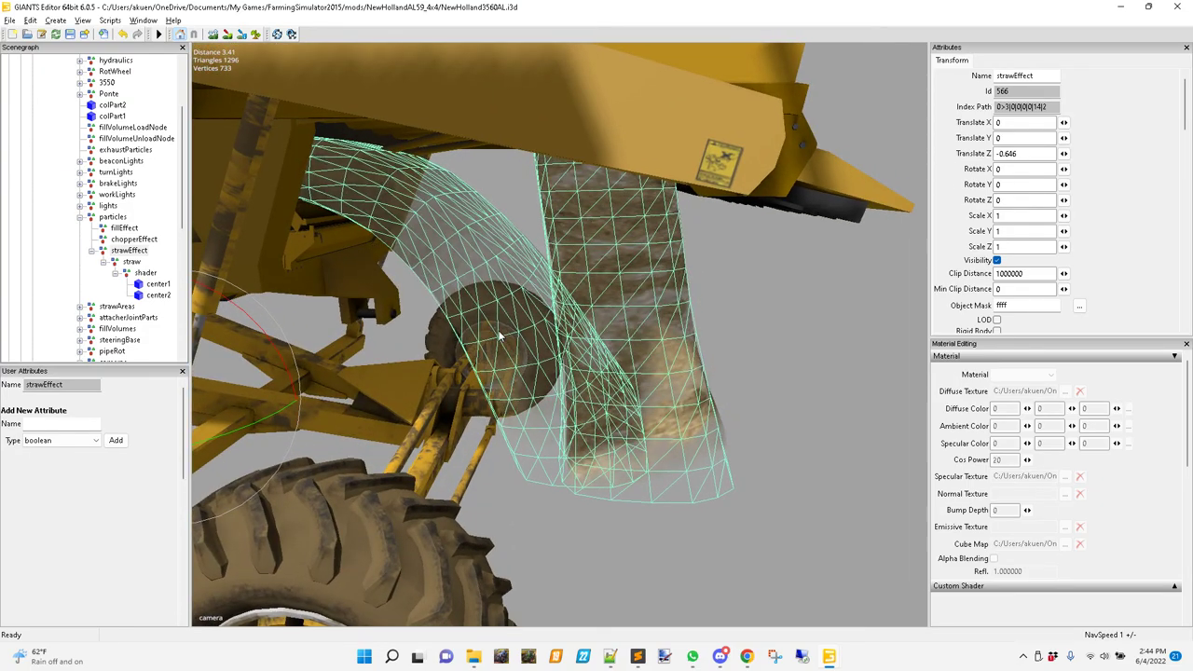
scroll(540, 324, down, 5)
middle_drag(418, 432, 410, 434)
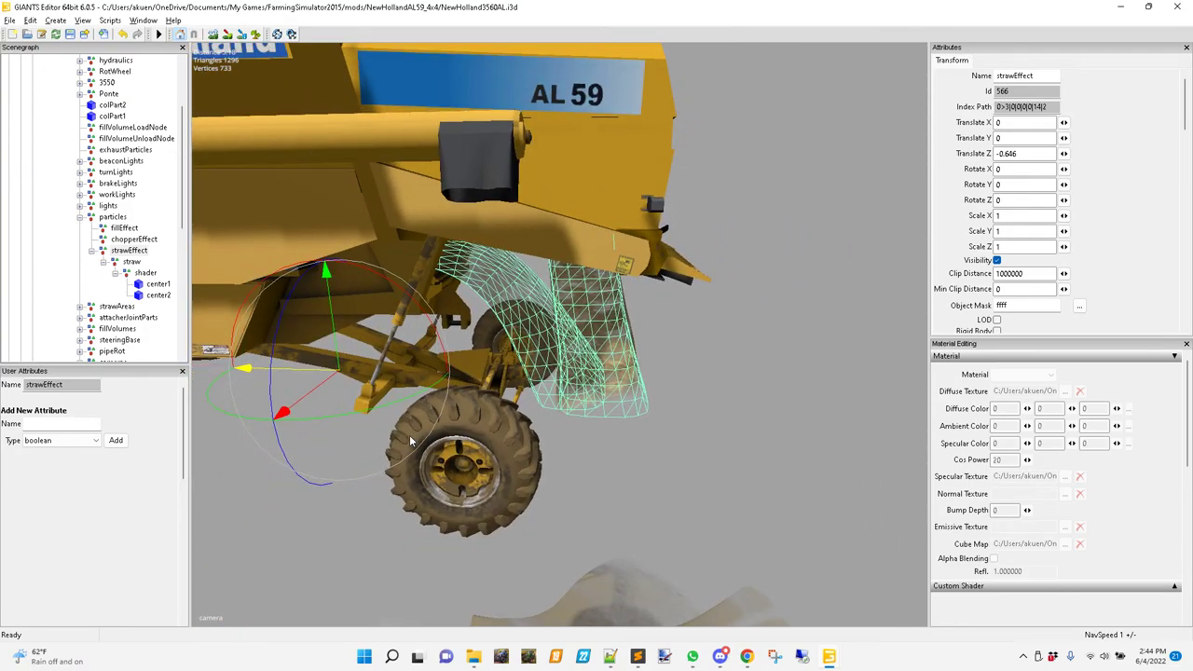
alt+right_drag(409, 436, 568, 347)
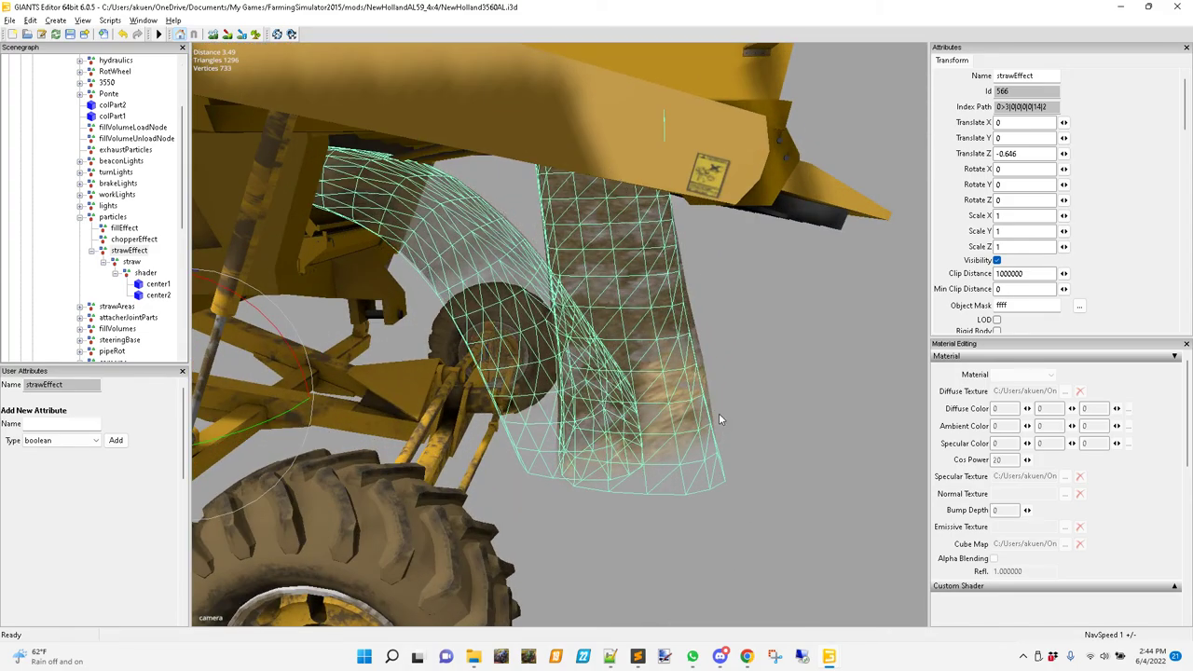
middle_drag(718, 420, 568, 380)
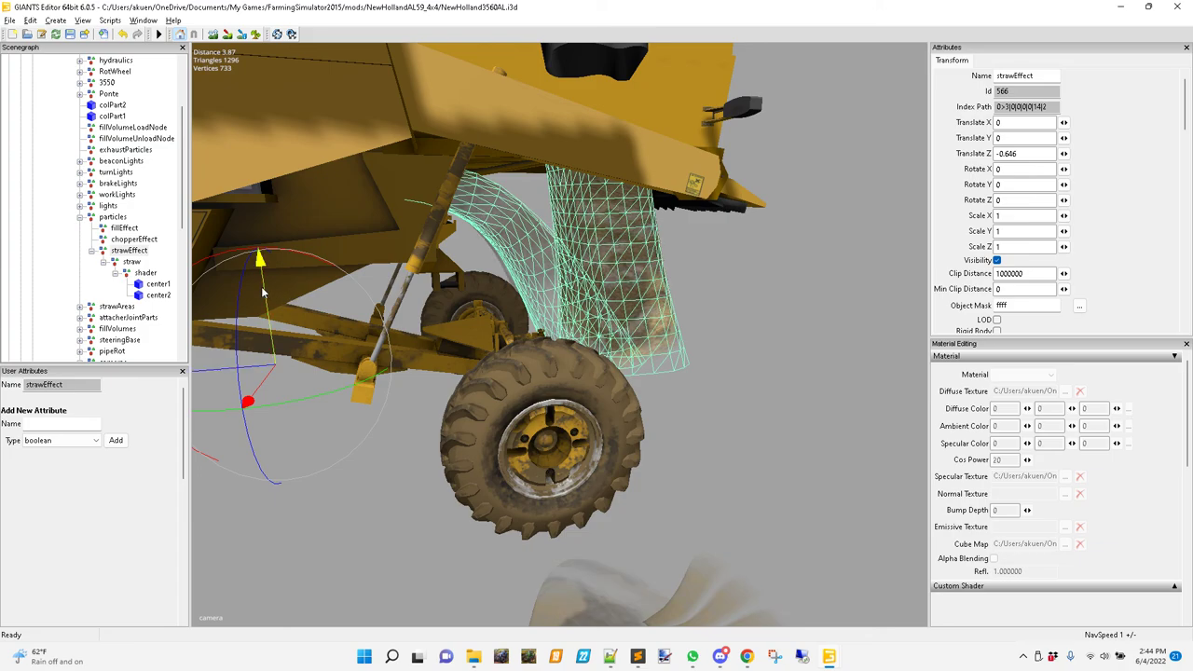
drag(262, 291, 270, 307)
Inspect the lowered straw effect around the rear hood, the rear wheels and the mesh's lower end
scroll(639, 277, up, 5)
alt+middle_drag(639, 277, 641, 346)
alt+drag(641, 346, 653, 384)
middle_drag(655, 384, 712, 367)
scroll(760, 302, down, 3)
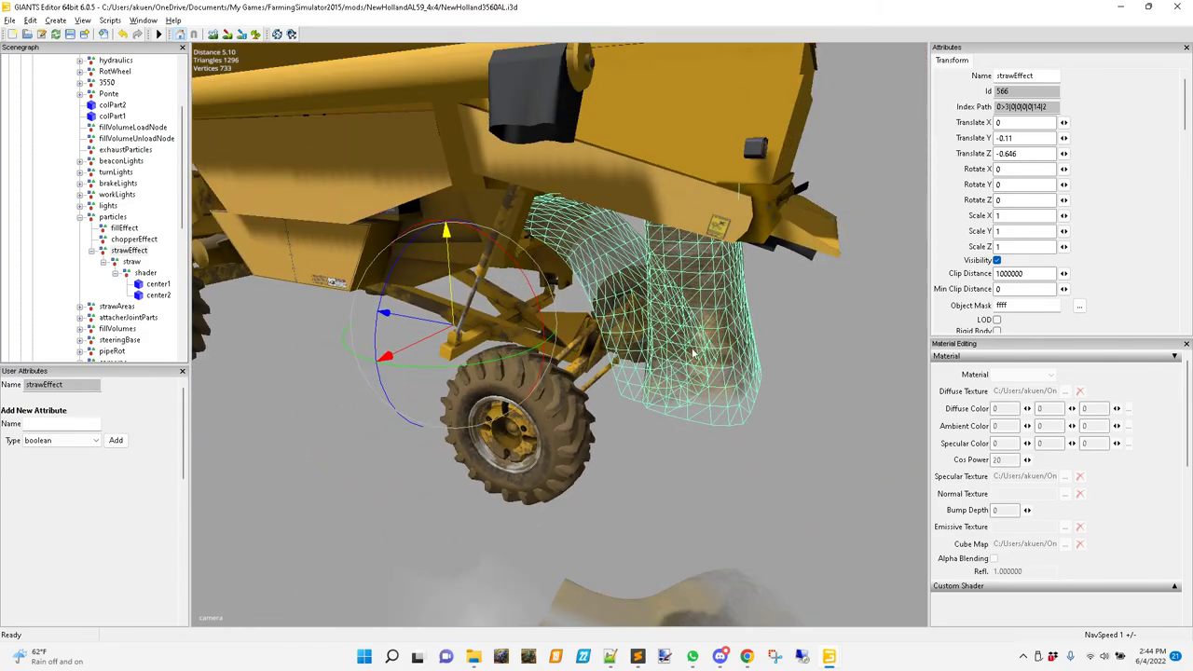
alt+drag(624, 373, 640, 384)
scroll(640, 388, down, 3)
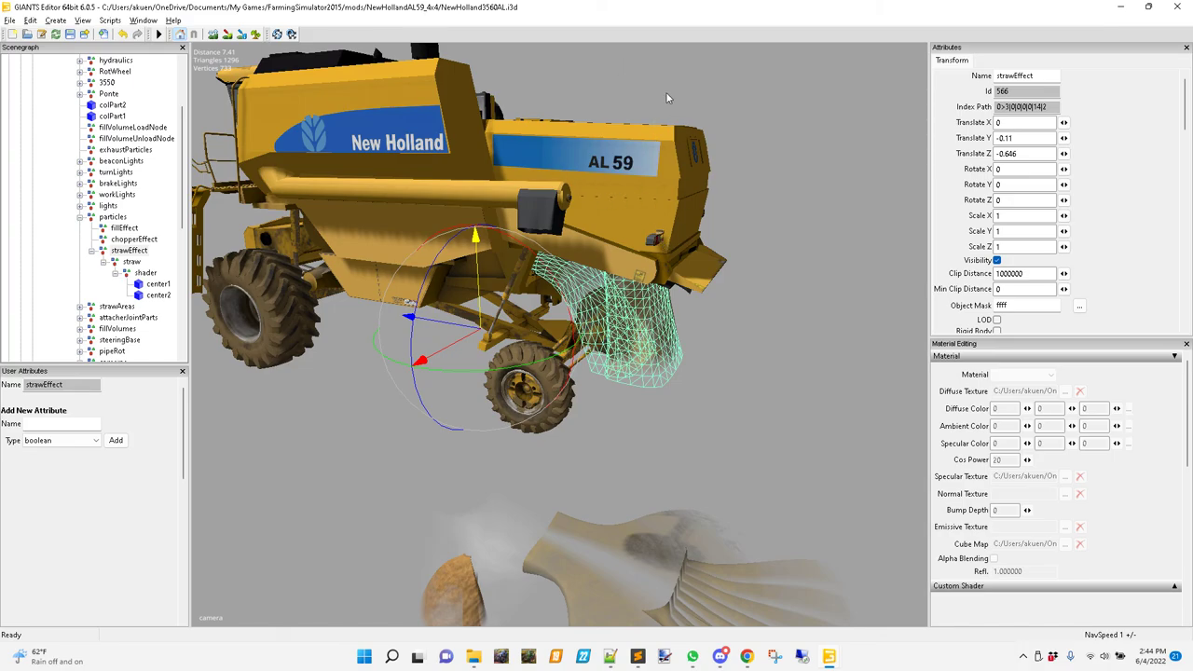
alt+right_drag(559, 416, 849, 311)
alt+drag(850, 312, 775, 155)
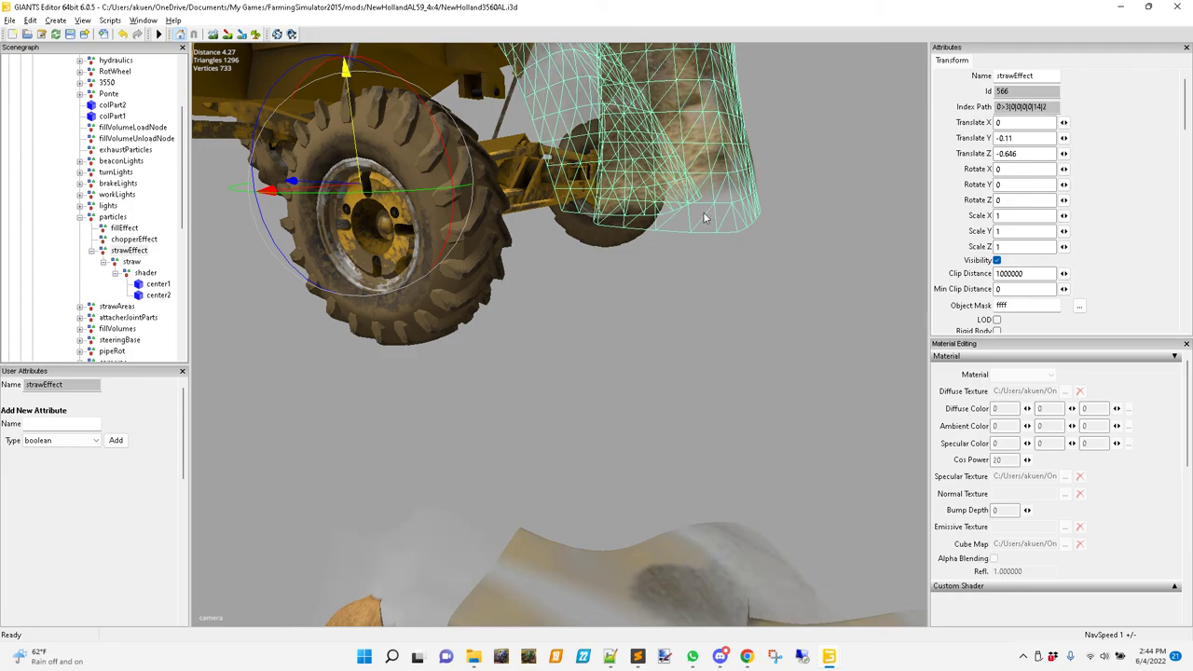
alt+right_drag(779, 204, 635, 316)
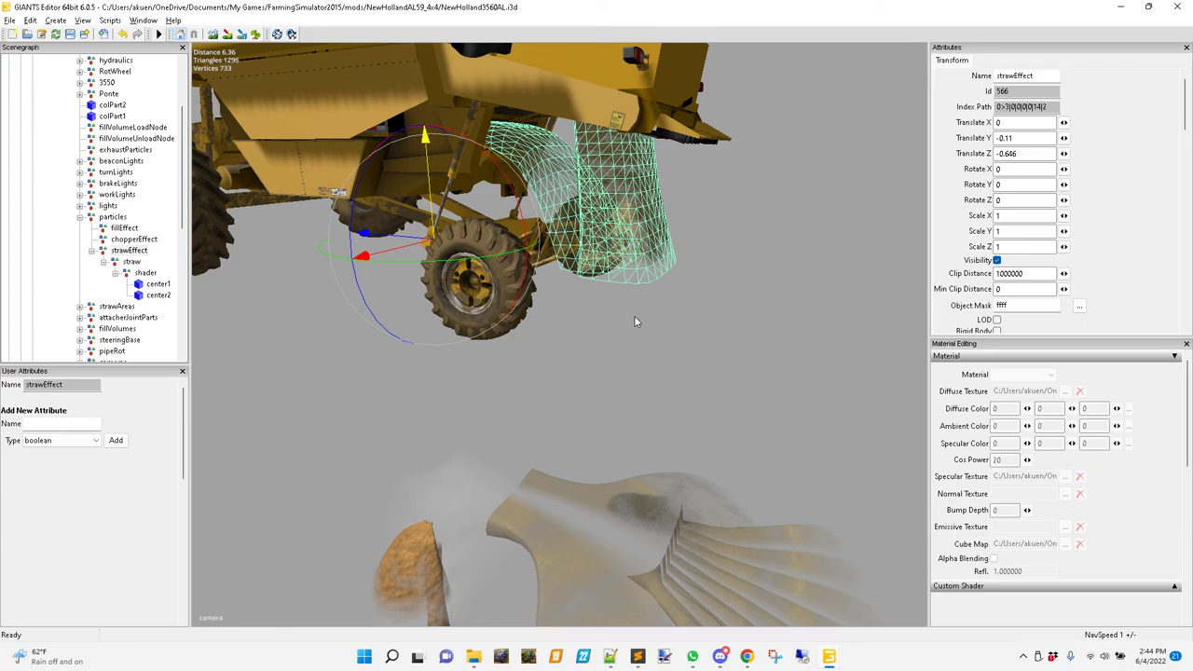
middle_drag(634, 322, 656, 305)
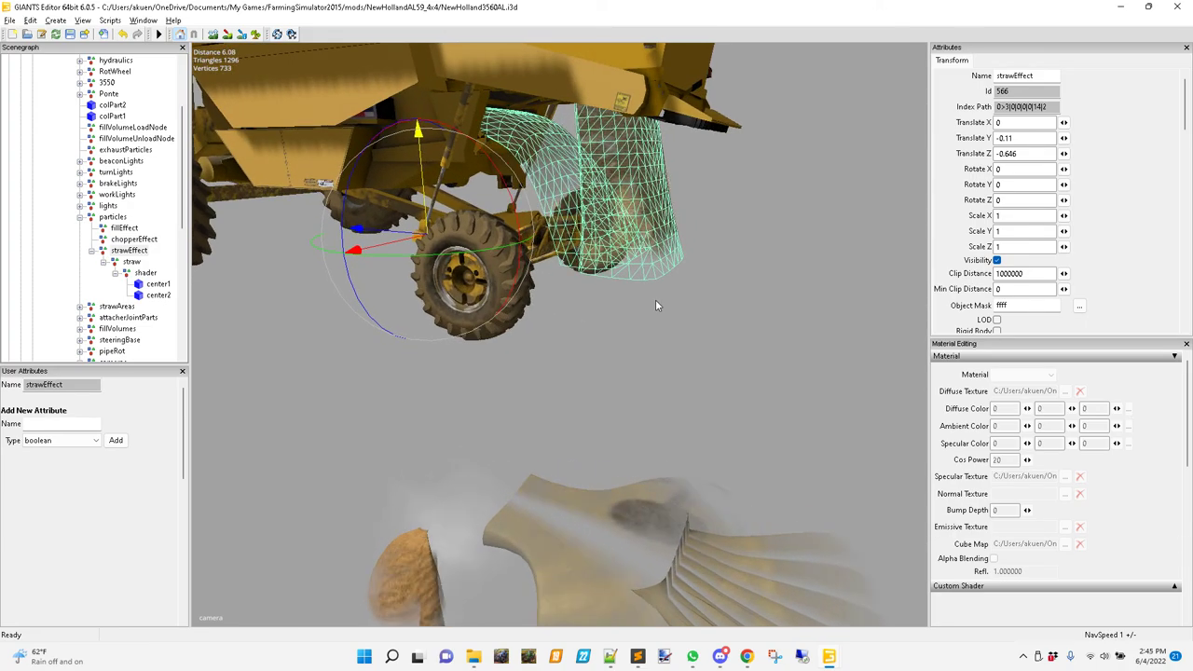
Duplicate the strawEffect group under particles and rename the original group strawEffect1
middle_drag(737, 252, 864, 206)
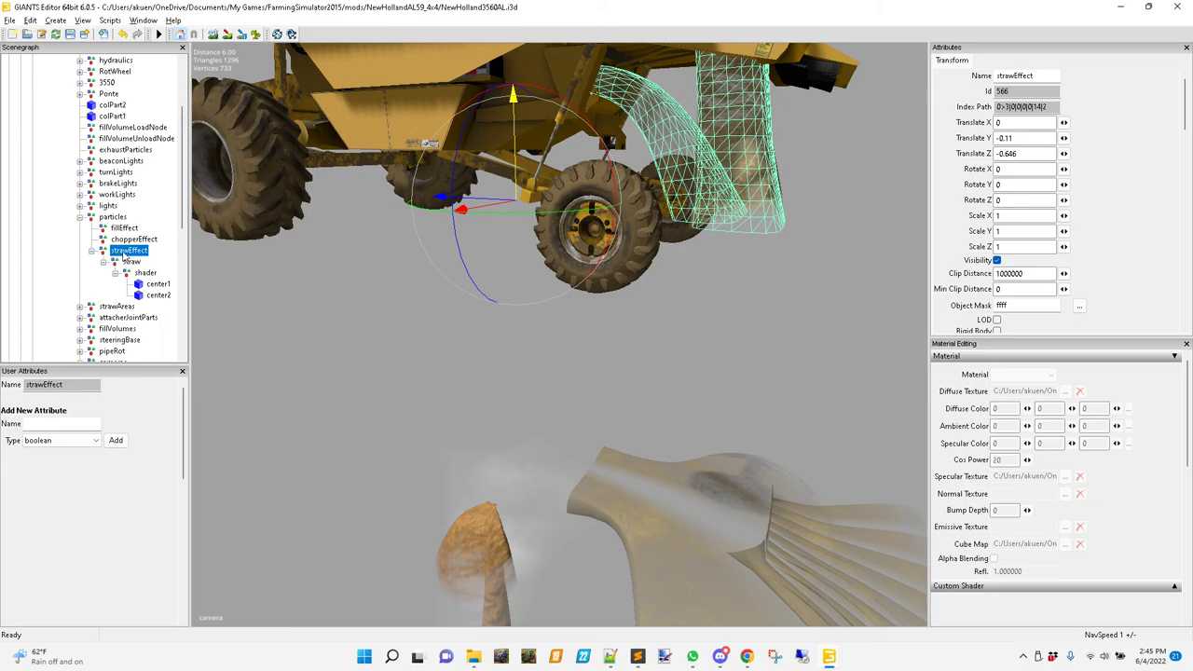
key(ctrl+d)
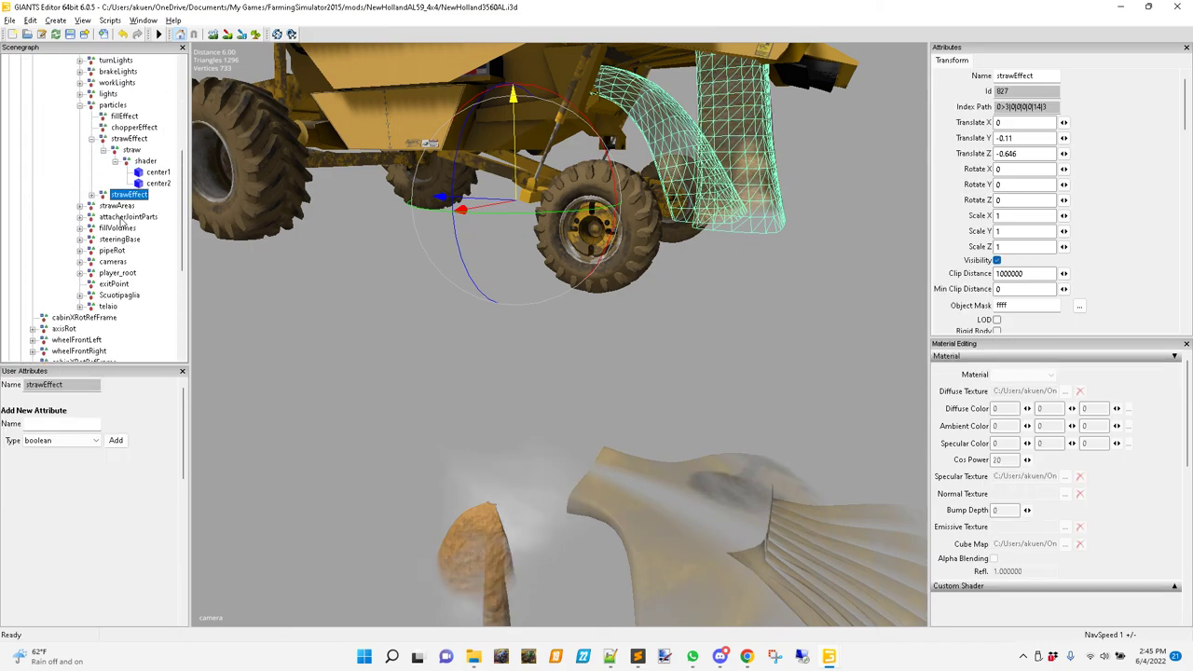
scroll(121, 221, up, 1)
click(129, 173)
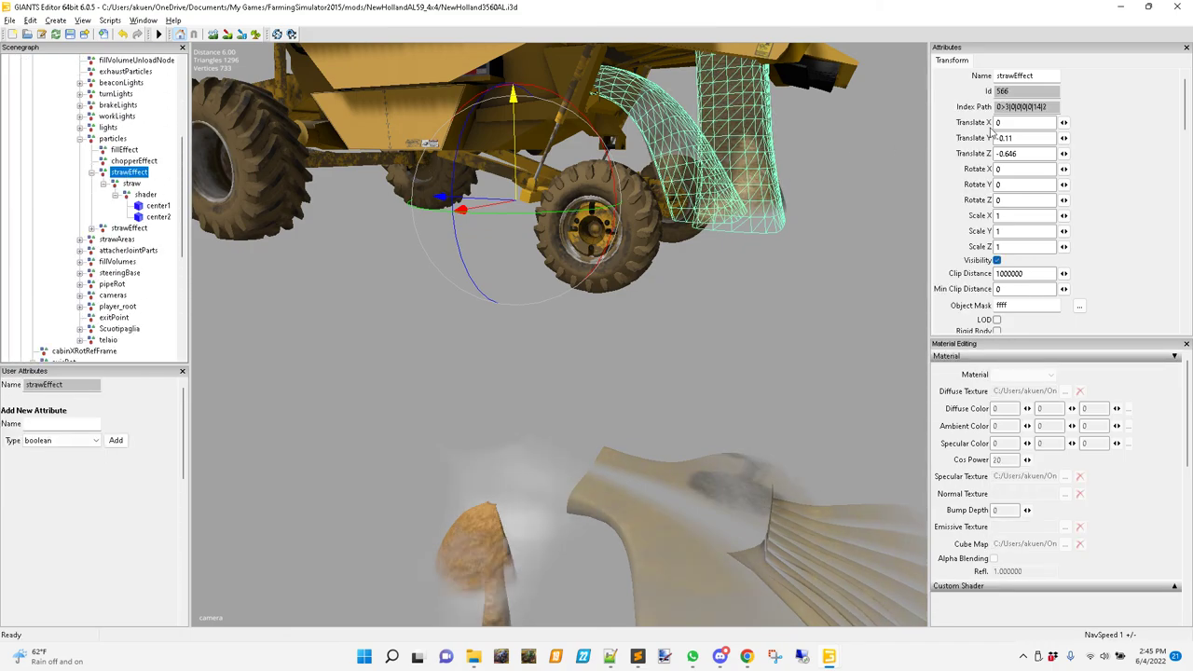
click(1043, 78)
text(1)
key(Return)
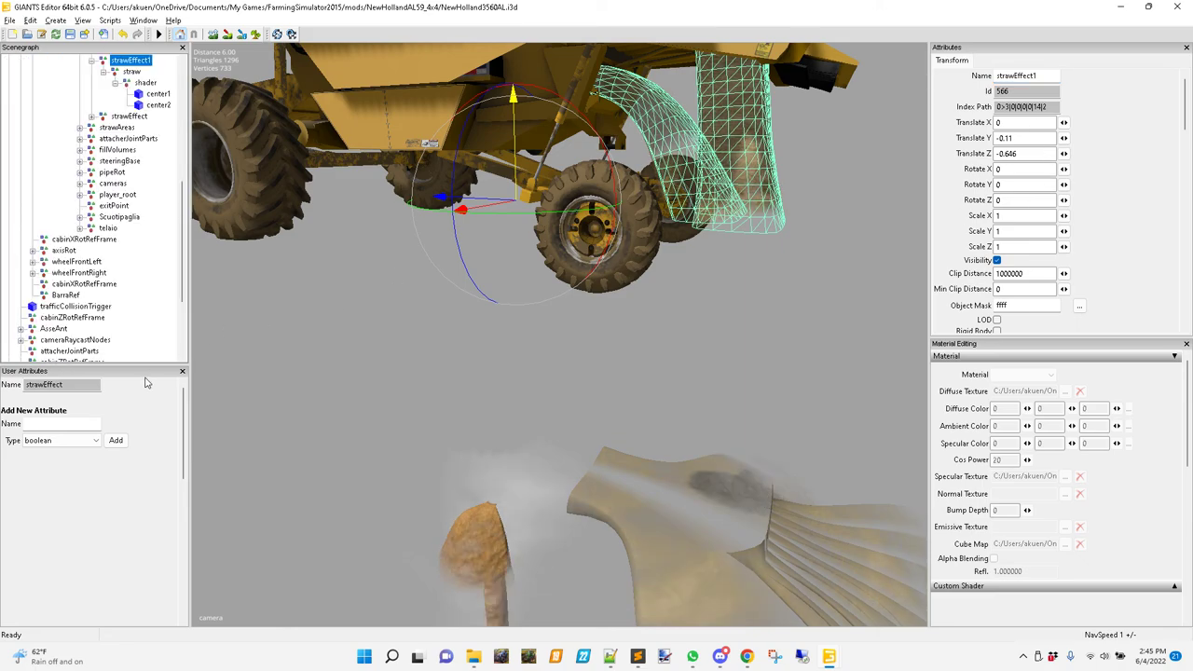
Rename the duplicated straw effect group strawEffect2
scroll(107, 161, up, 2)
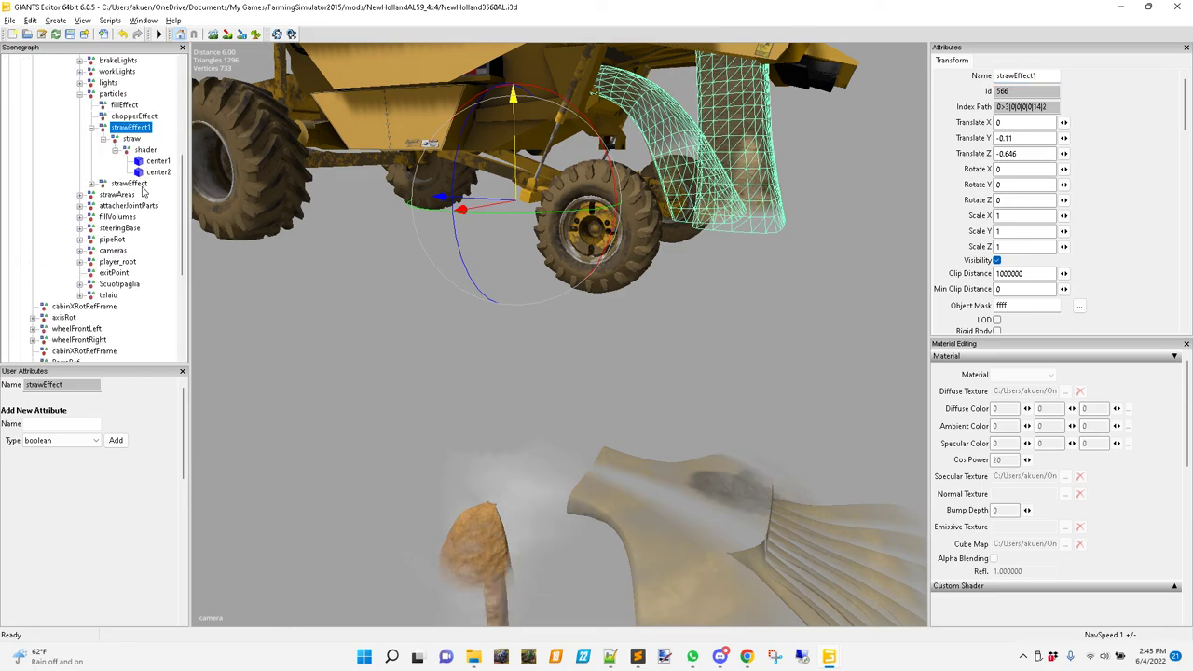
click(91, 183)
click(128, 183)
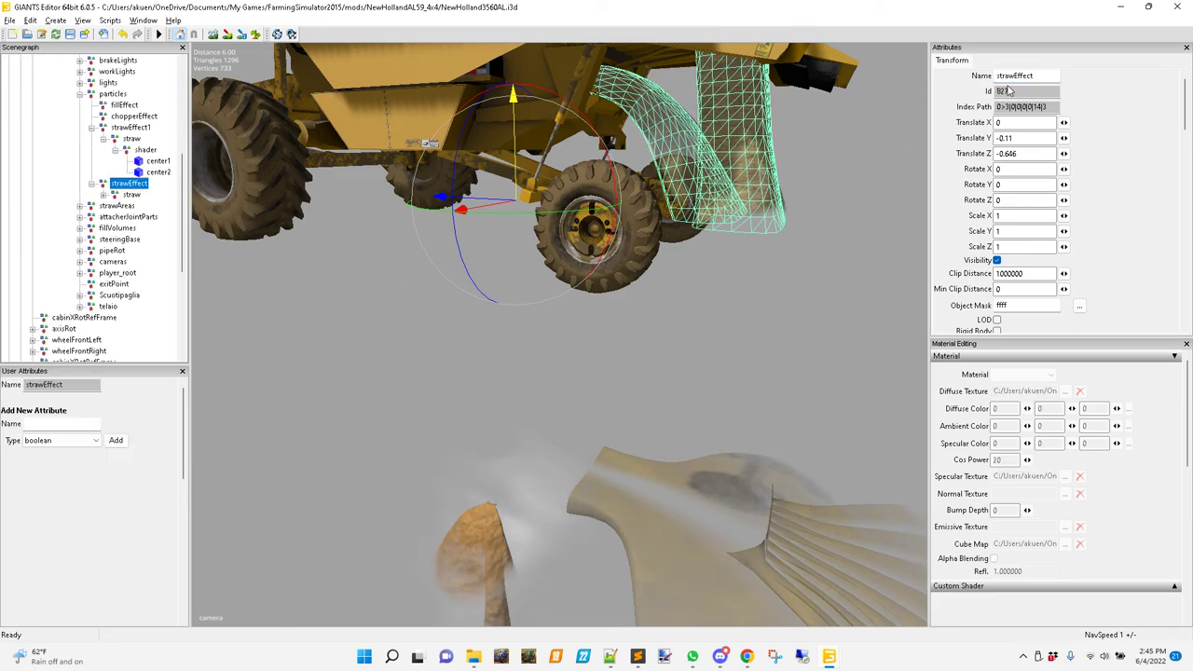
click(1055, 78)
text(2)
key(Return)
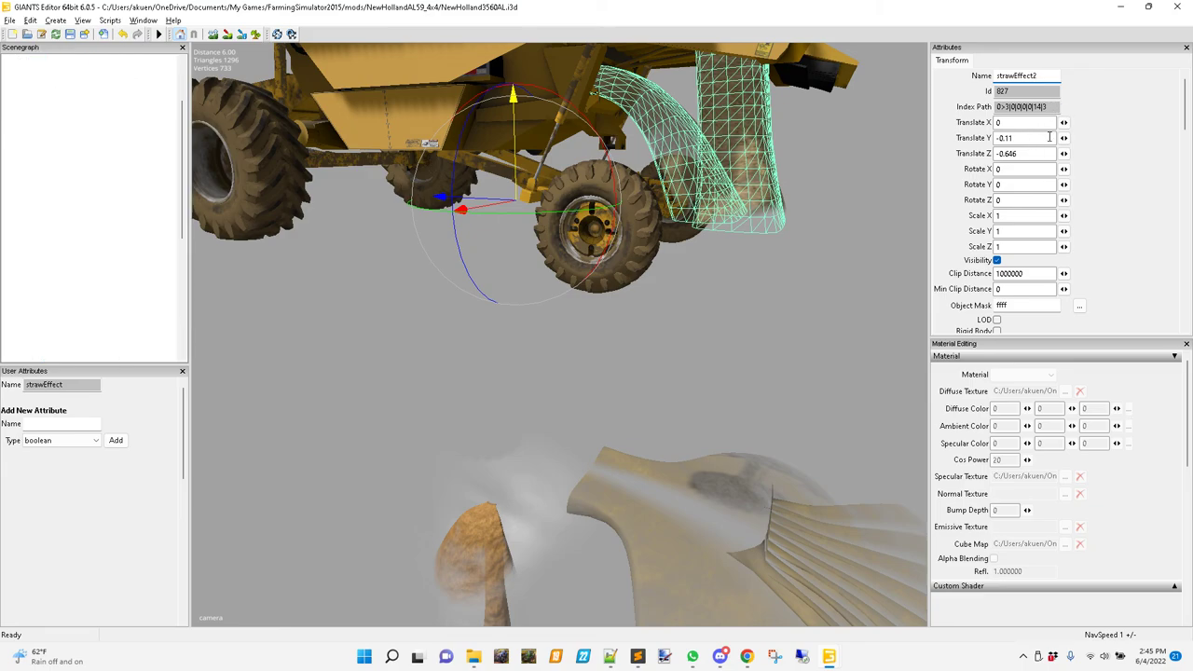
Delete the center2 shape from the shader group inside strawEffect2
scroll(101, 162, up, 3)
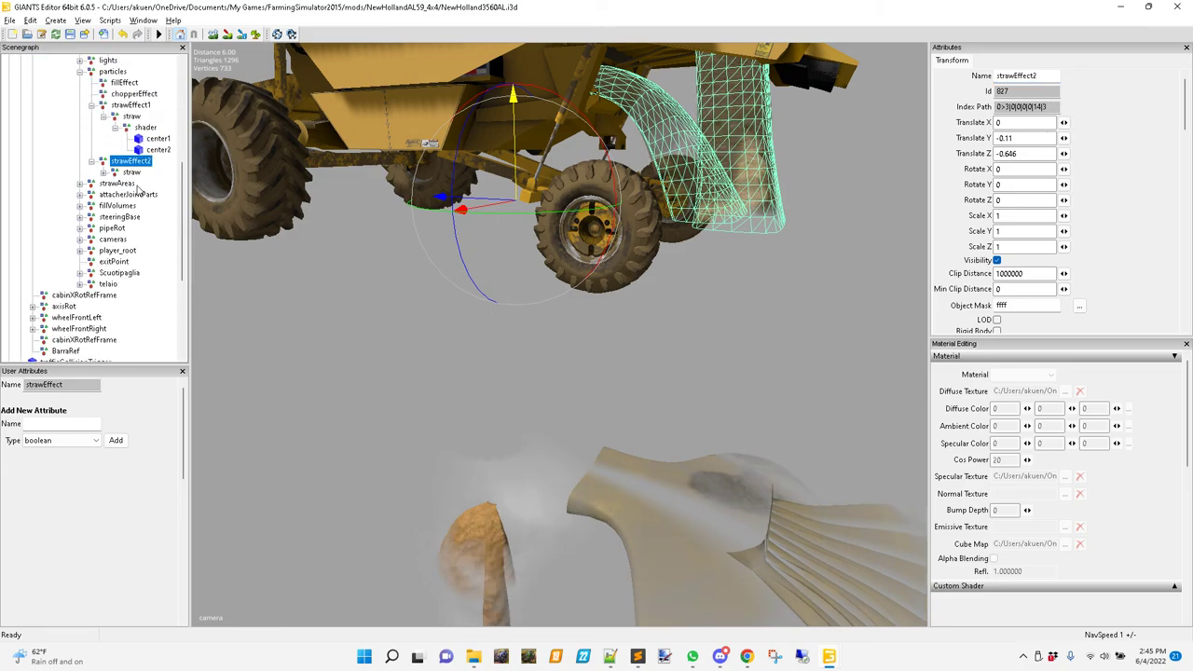
click(103, 172)
click(115, 184)
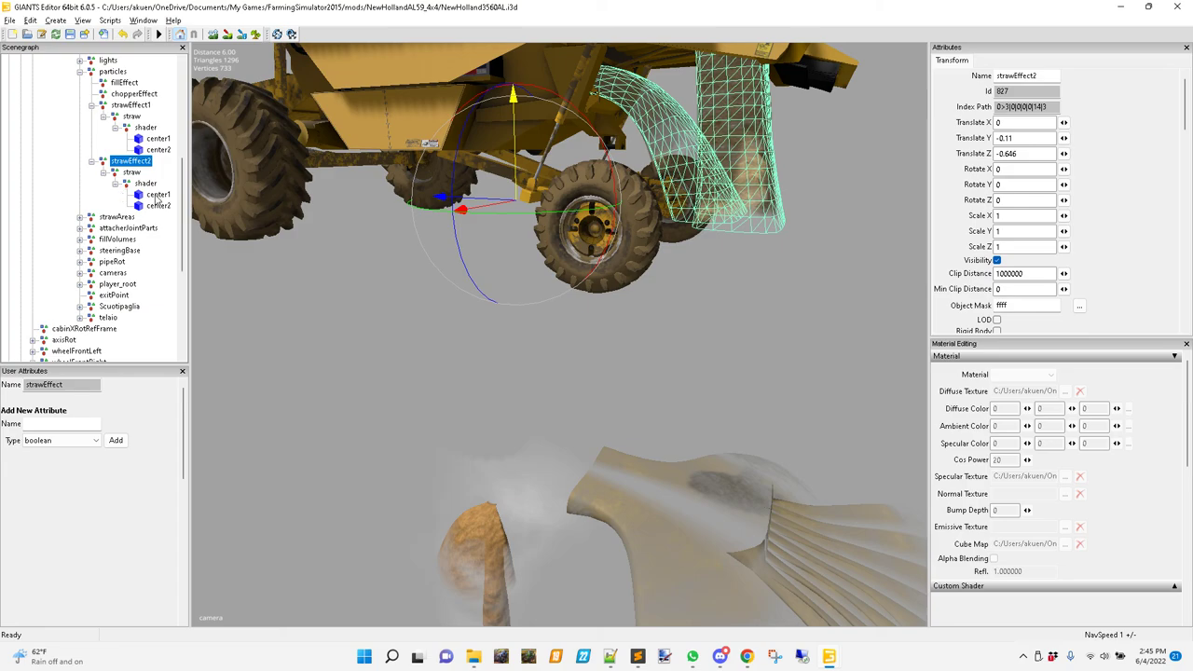
click(158, 195)
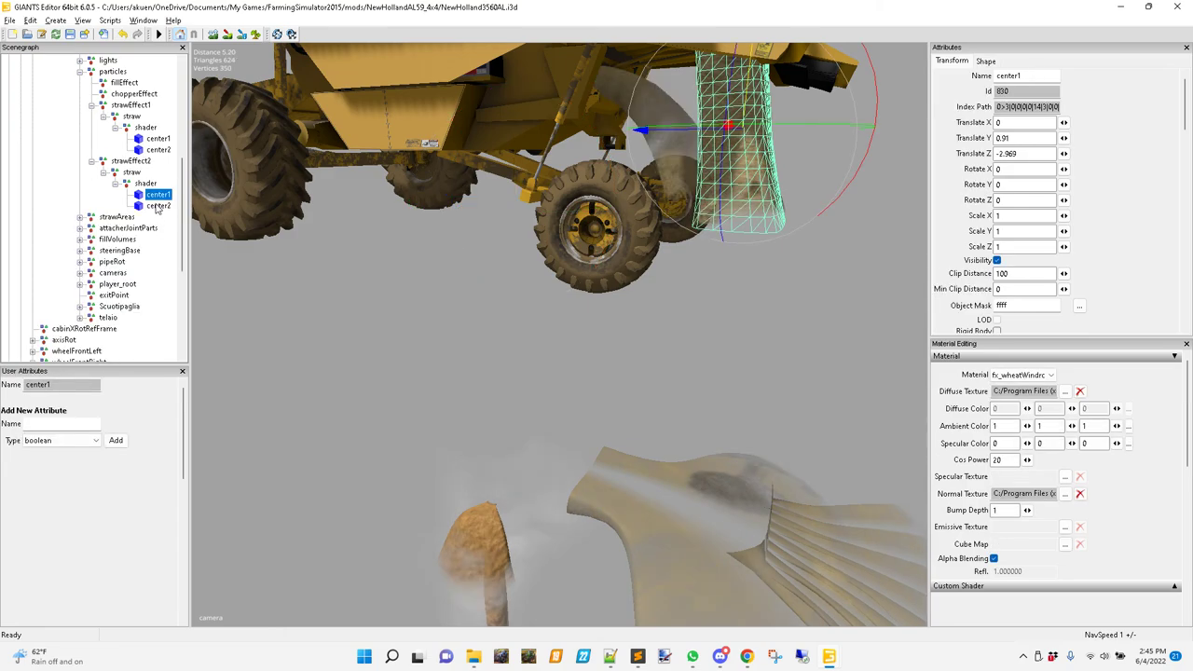
click(157, 206)
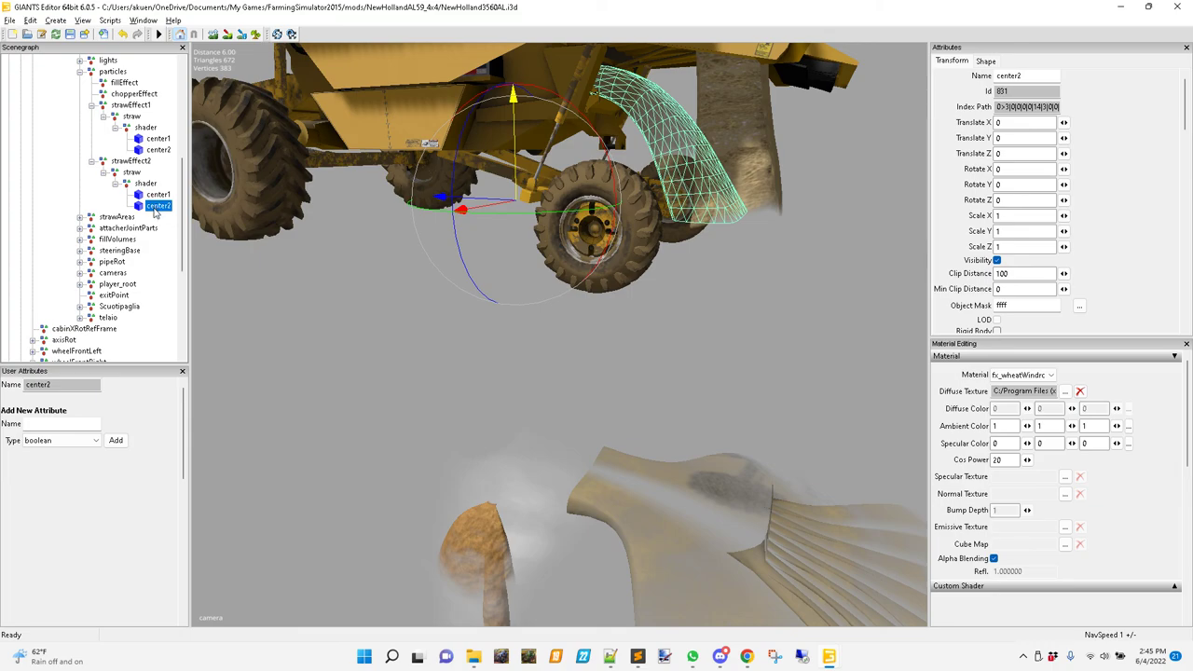
key(Delete)
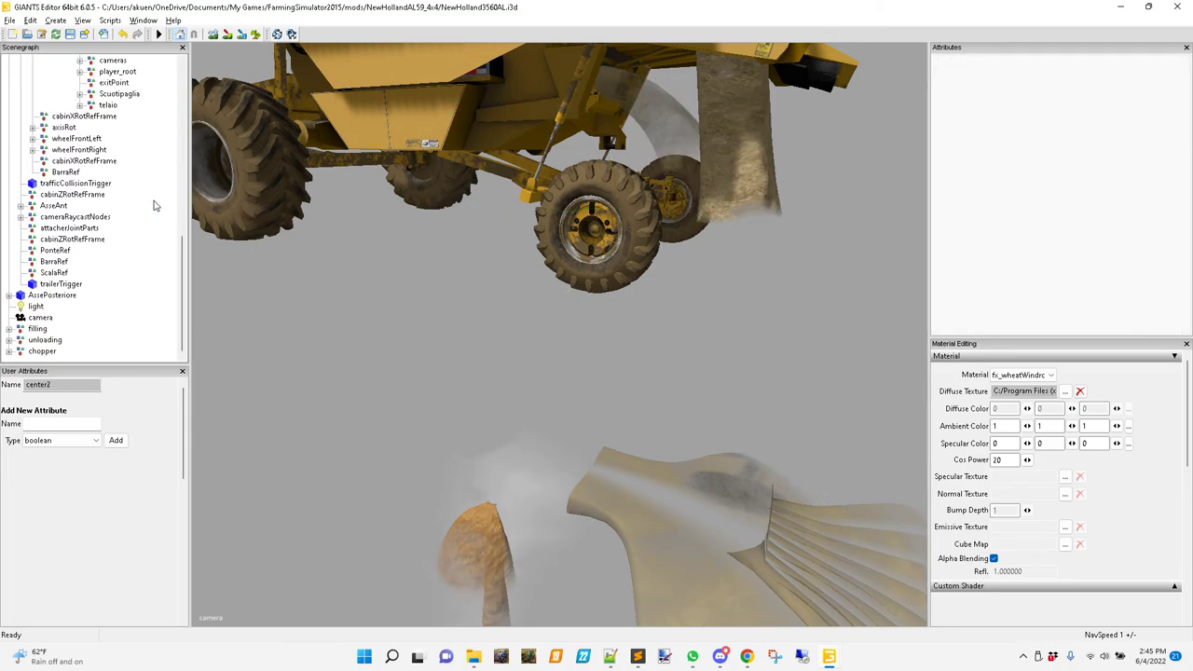
Lower the strawEffect2 group along Y to about -1.189, so its mesh extends below the original straw mesh
scroll(150, 207, up, 9)
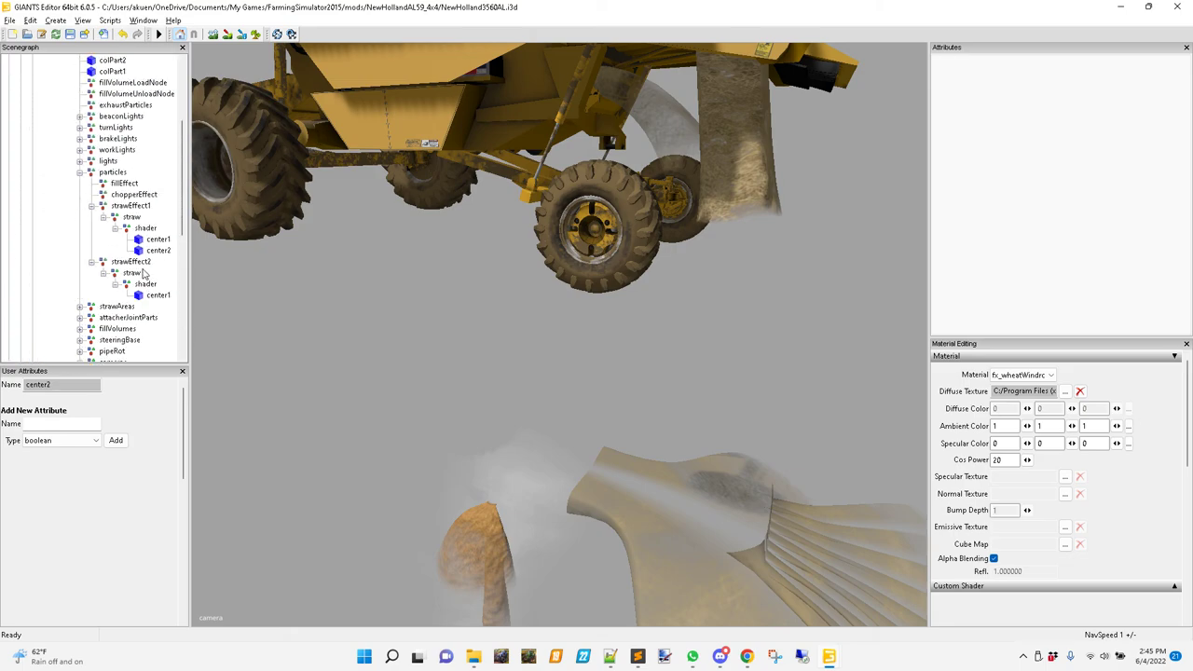
click(131, 262)
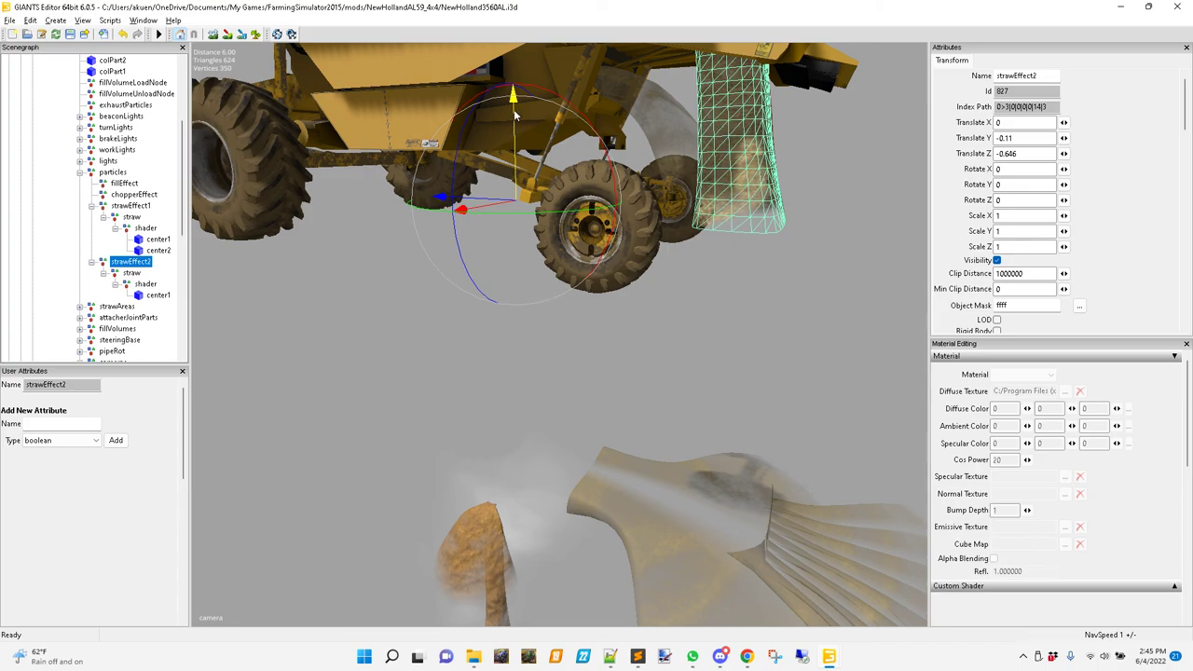
drag(514, 116, 617, 231)
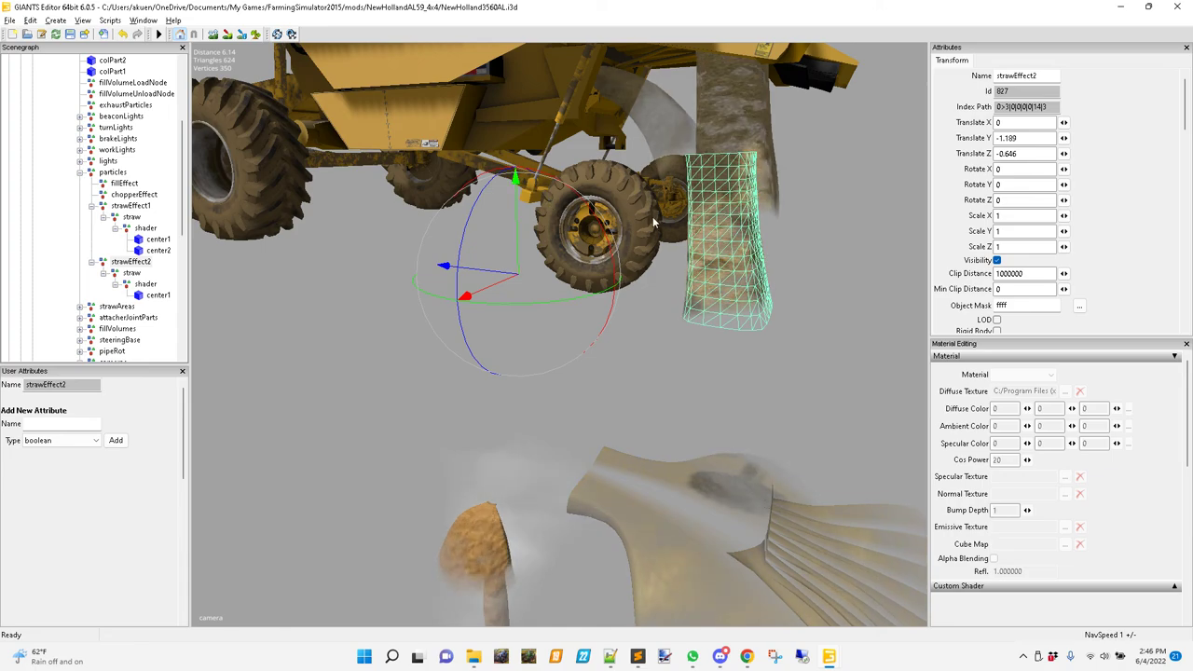
alt+drag(514, 214, 435, 225)
alt+right_drag(434, 225, 502, 181)
alt+middle_drag(501, 180, 509, 200)
alt+right_drag(640, 203, 563, 220)
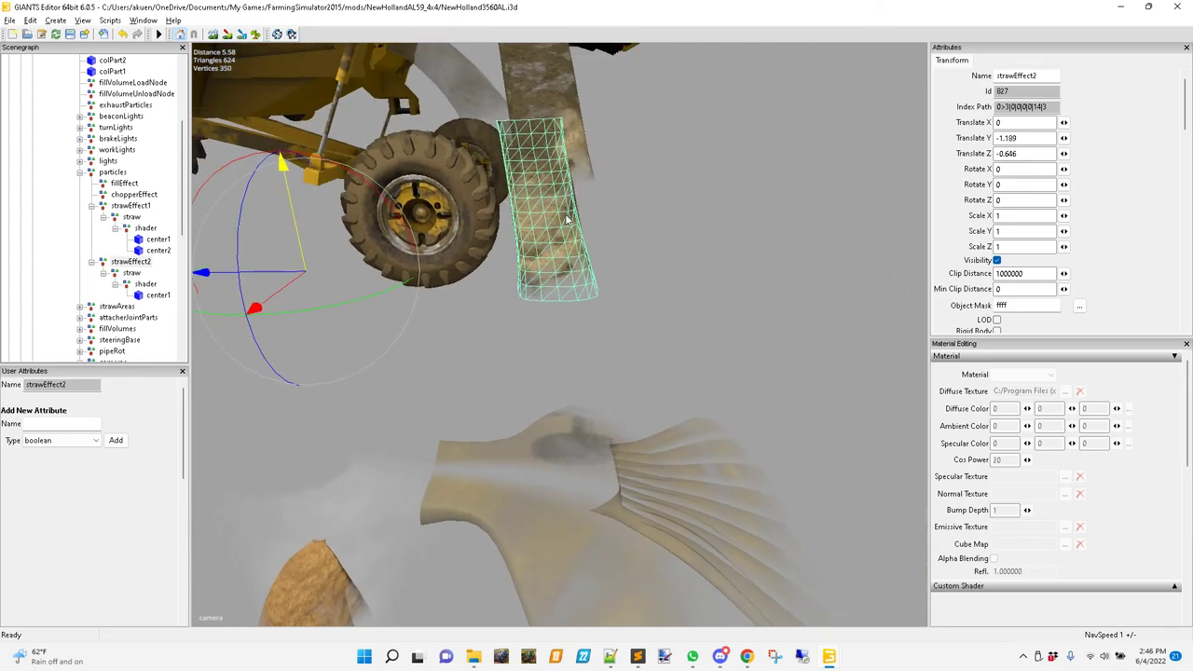
middle_drag(563, 220, 537, 226)
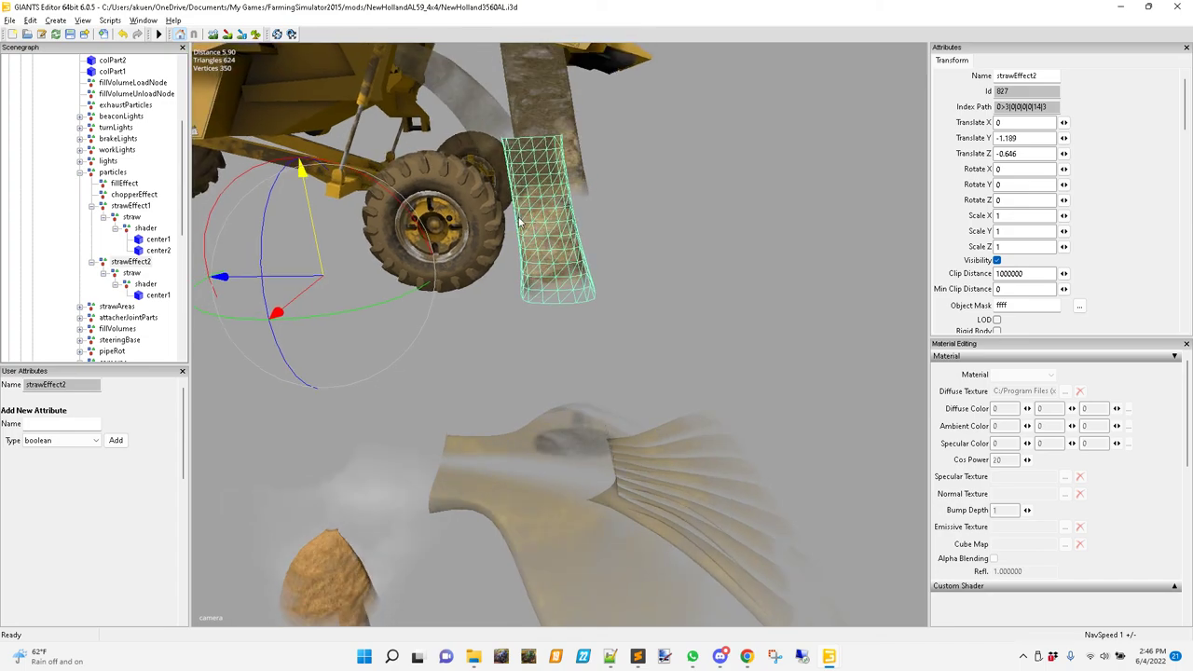
Shift strawEffect2 to about -1.437 along Y and -0.883 along Z, and check its alignment from behind the combine
drag(314, 189, 318, 208)
drag(250, 296, 270, 301)
middle_drag(271, 300, 406, 198)
alt+drag(405, 197, 328, 140)
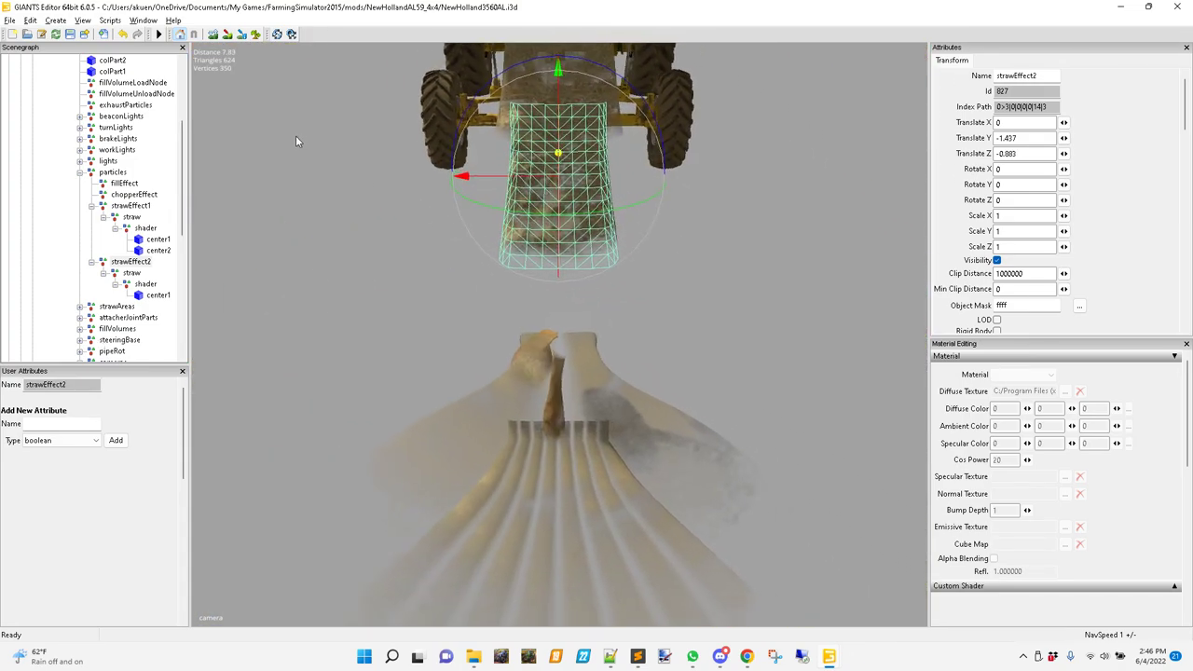
alt+right_drag(328, 140, 466, 128)
alt+middle_drag(467, 128, 581, 241)
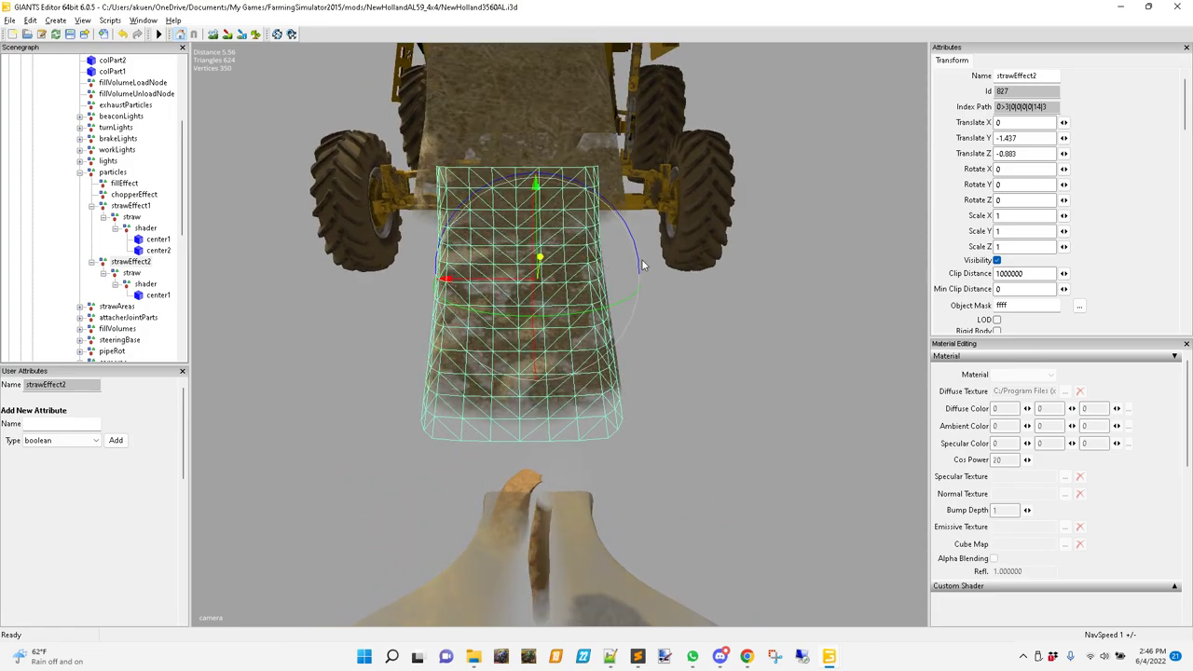
Lower strawEffect2 further along Y, to about -1.658, and check how it continues the upper straw mesh
middle_drag(507, 272, 405, 254)
mouse_move(373, 231)
mouse_down()
mouse_move(370, 264)
mouse_move(364, 244)
mouse_up()
alt+middle_drag(417, 290, 605, 350)
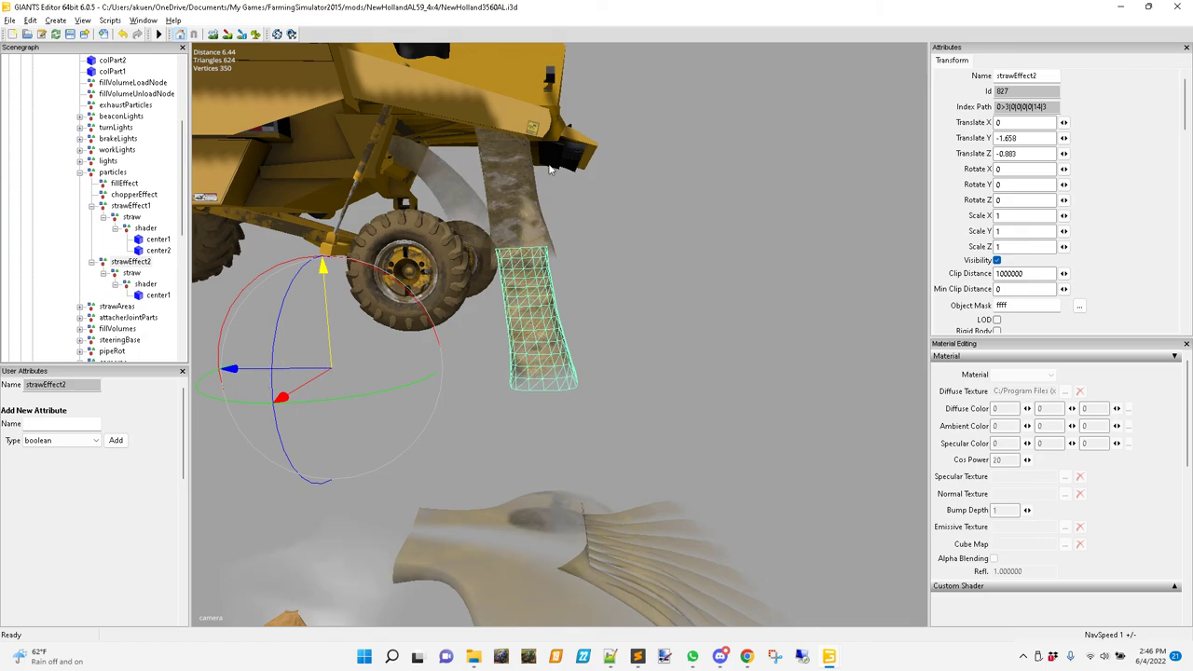
middle_drag(565, 290, 528, 349)
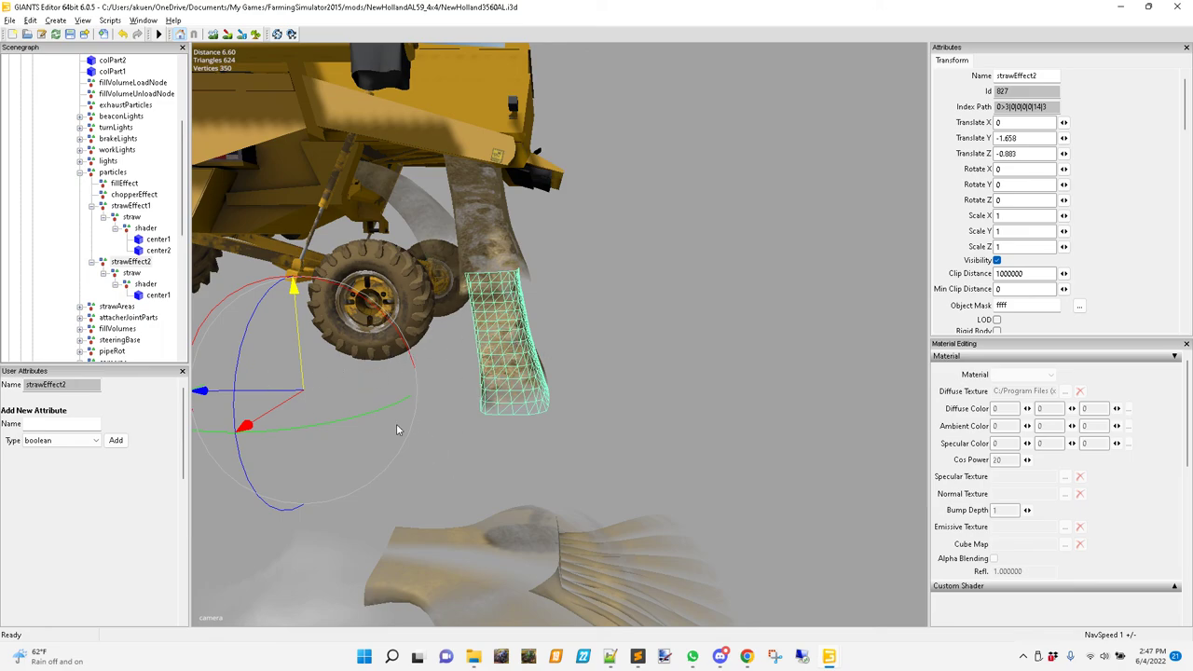
alt+drag(291, 412, 460, 334)
mouse_move(459, 333)
middle_down()
mouse_move(464, 256)
mouse_move(471, 320)
middle_up()
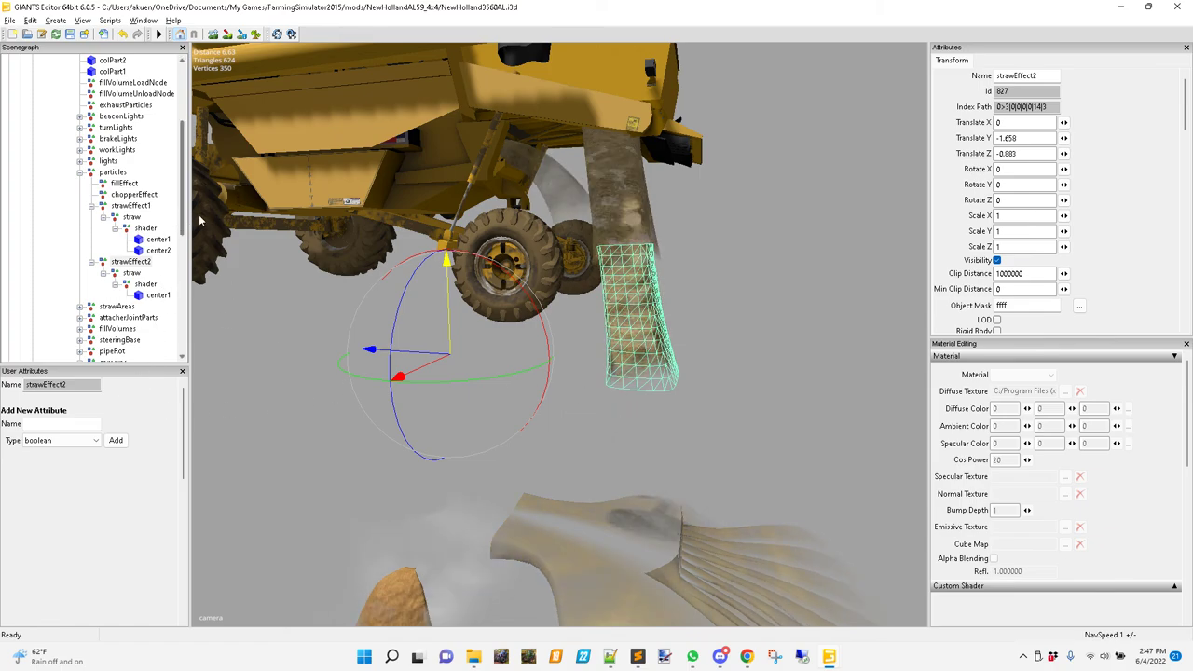
Delete the imported filling, unloading and chopper reference groups from the scene
drag(184, 221, 184, 337)
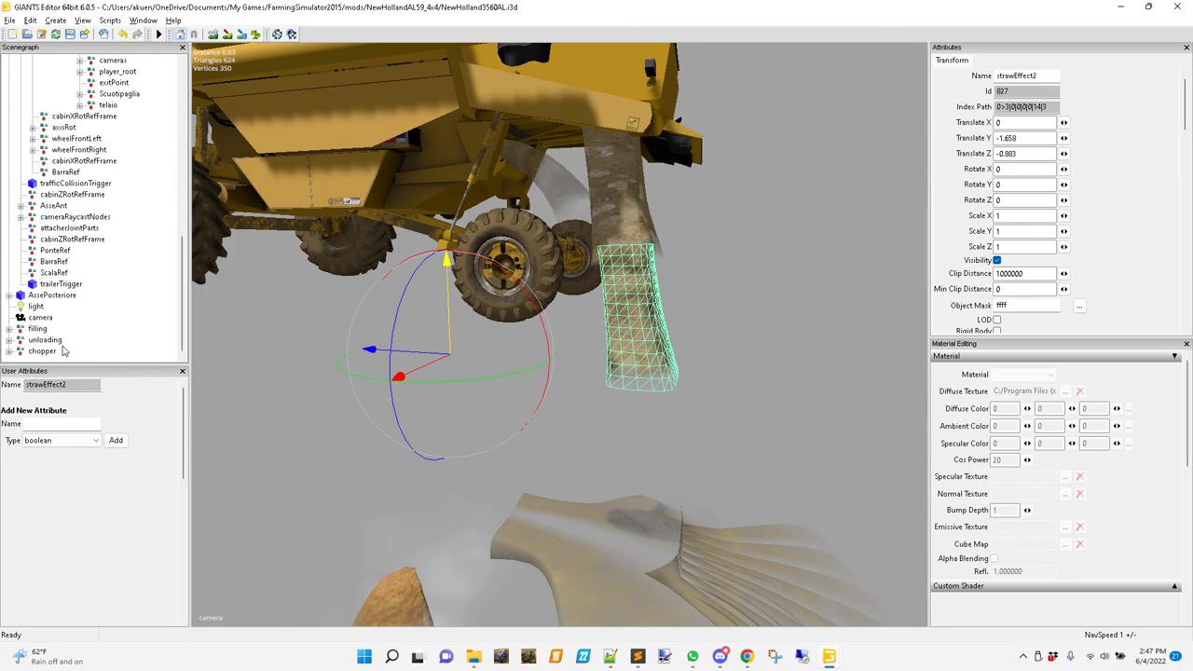
click(37, 329)
shift+click(42, 353)
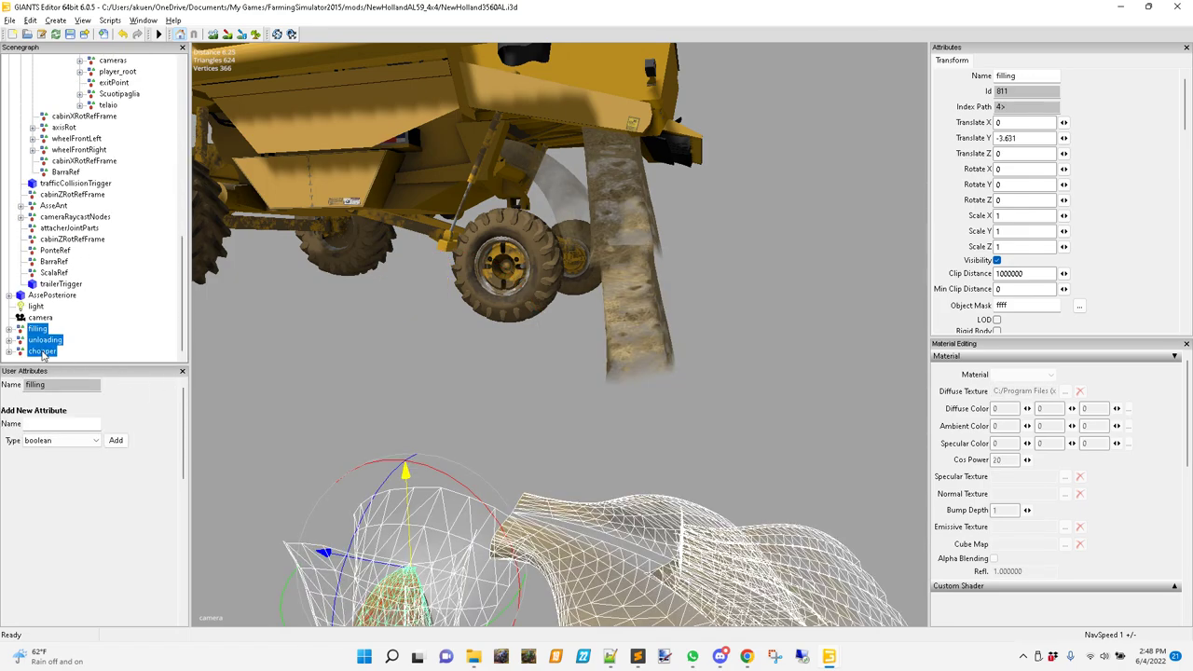
key(Delete)
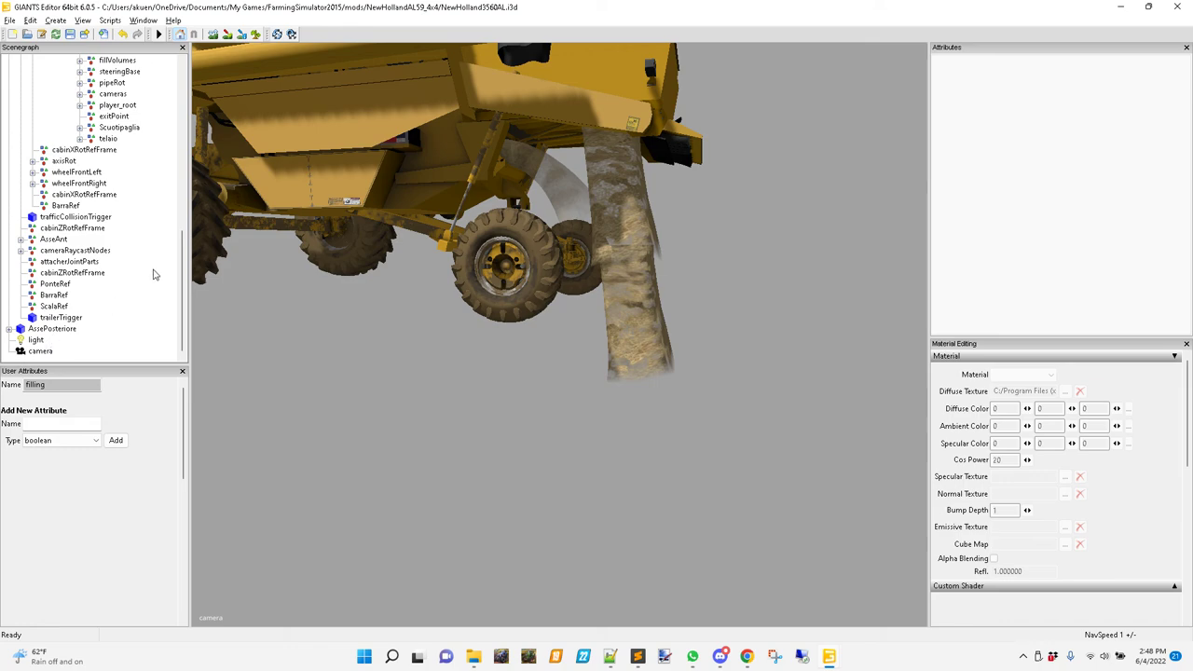
Check the extended straw column against both straw groups, and select the index path text of strawEffect2
drag(183, 287, 184, 204)
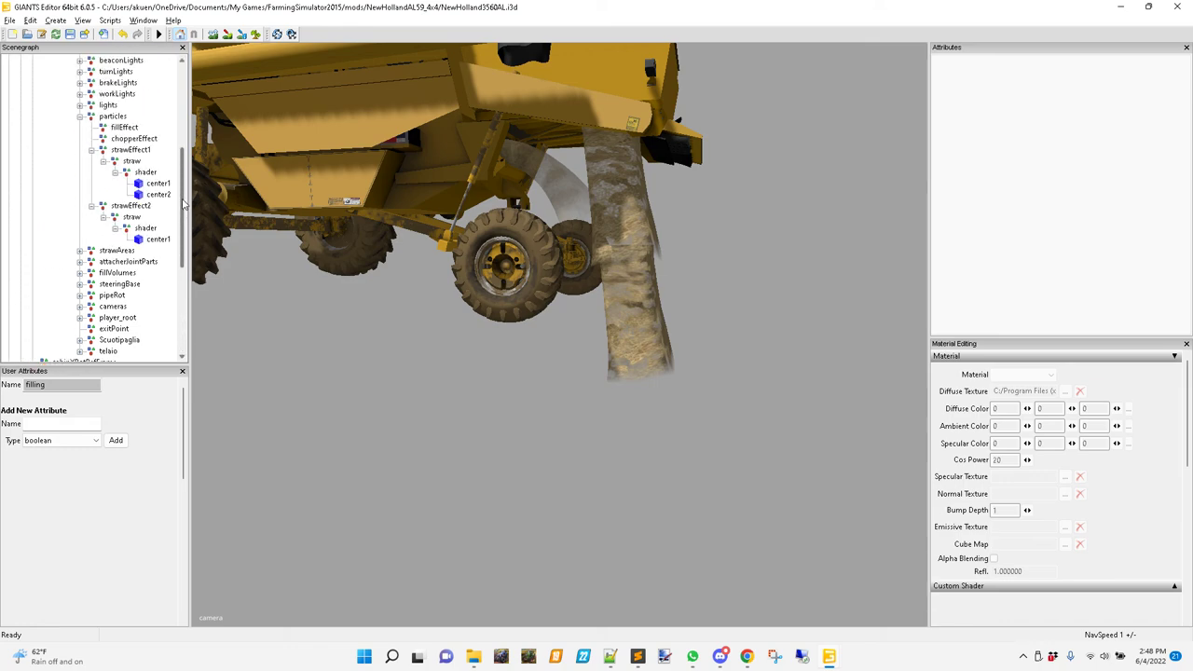
middle_drag(625, 339, 199, 431)
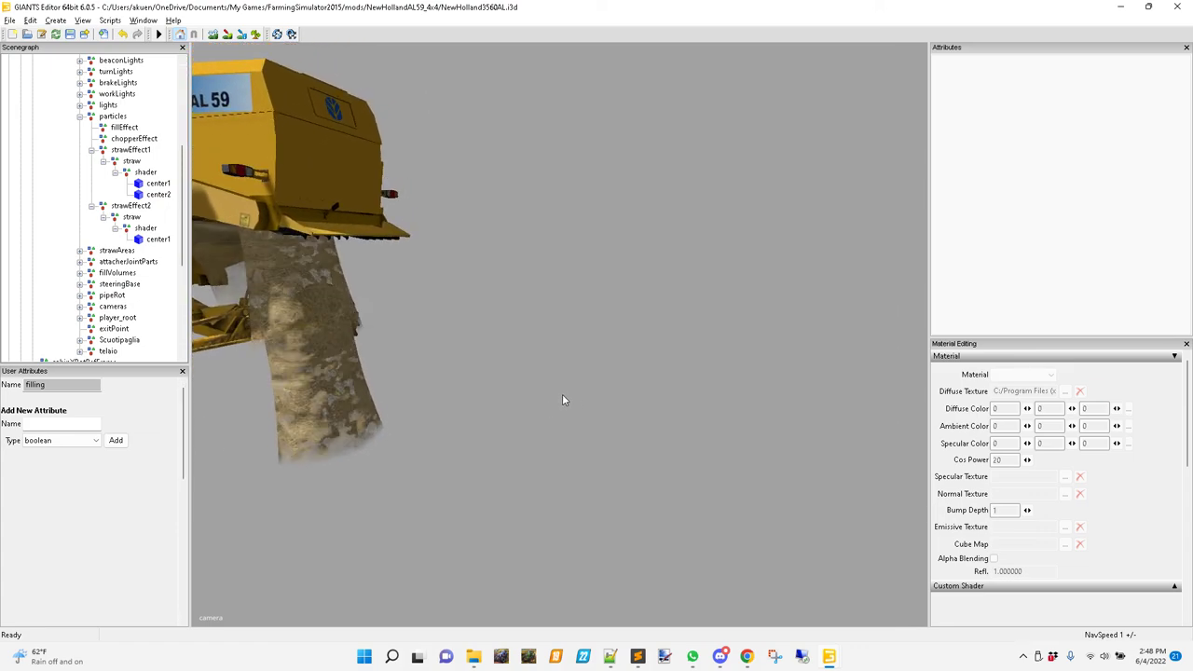
middle_drag(553, 394, 779, 379)
middle_drag(753, 298, 711, 368)
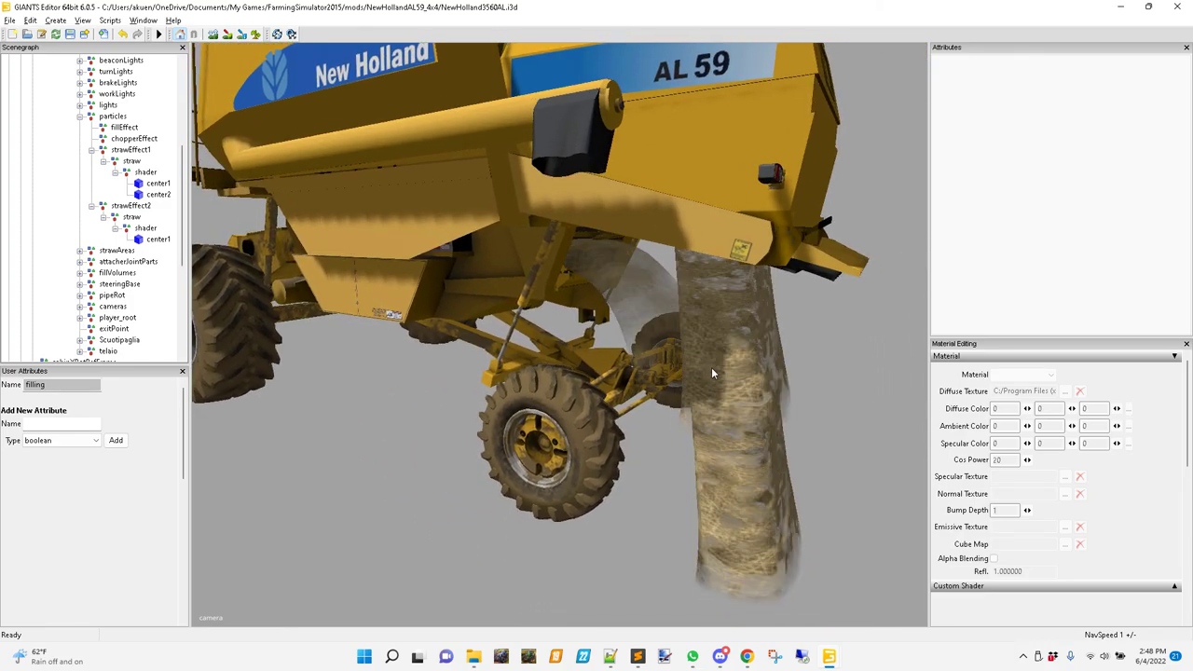
click(131, 150)
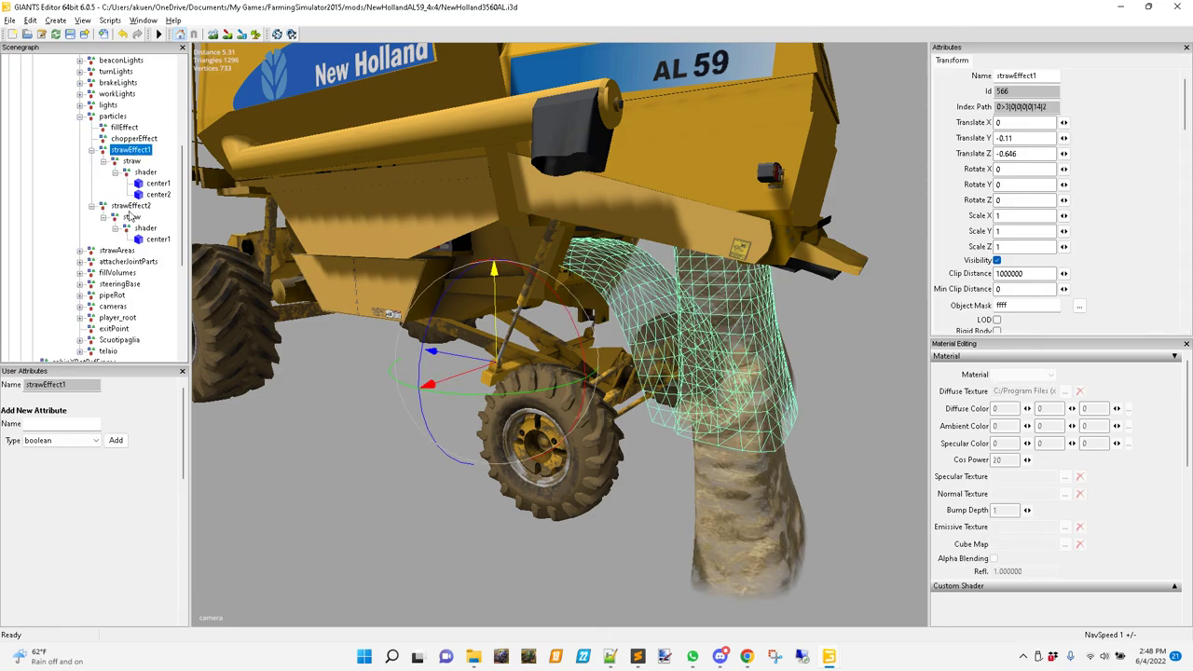
click(127, 207)
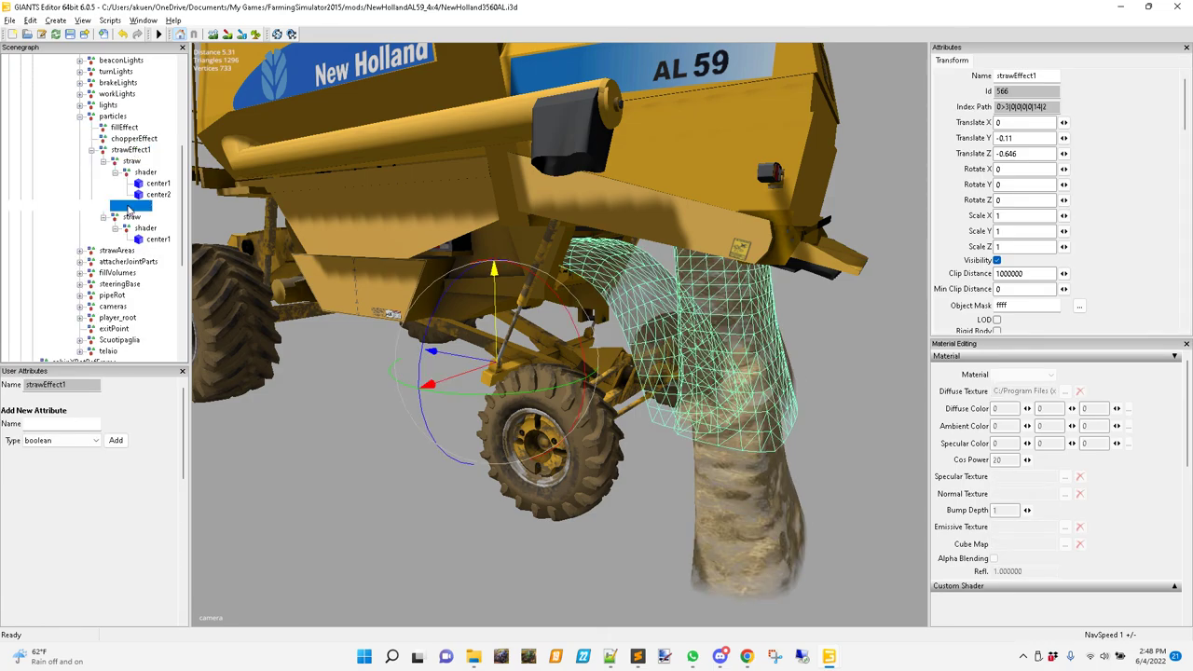
click(1059, 113)
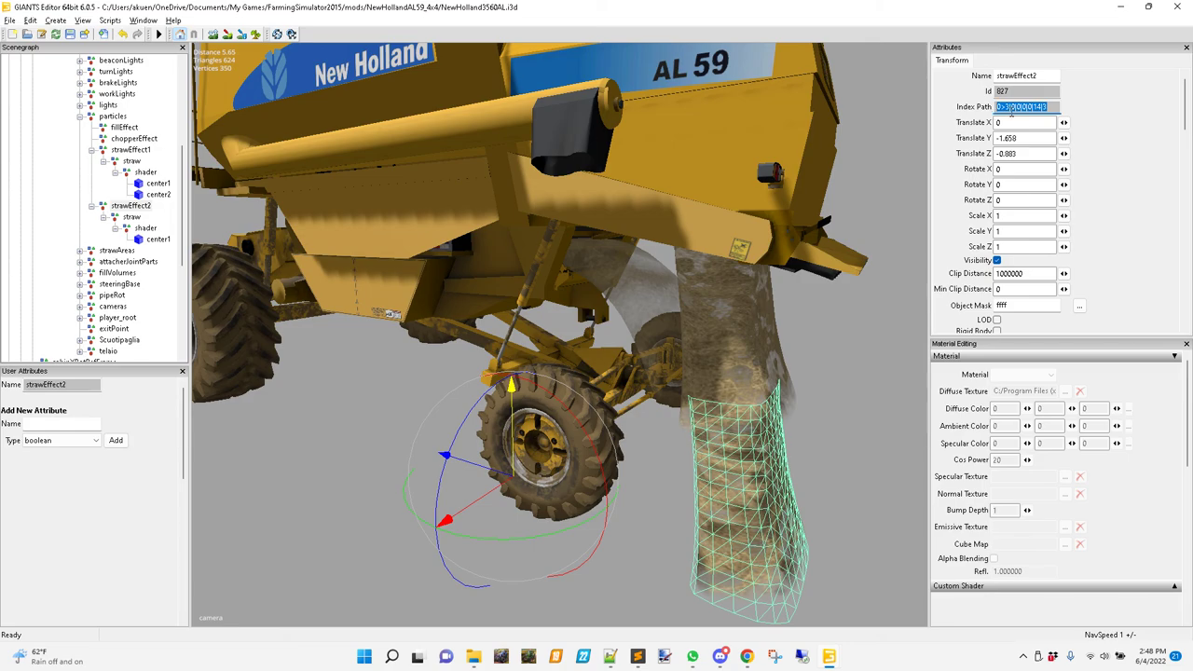
Switch to NewHolland3560AL.xml in Notepad++ and copy the effectNode entry with materialType "straw" from the strawEffect block
click(611, 656)
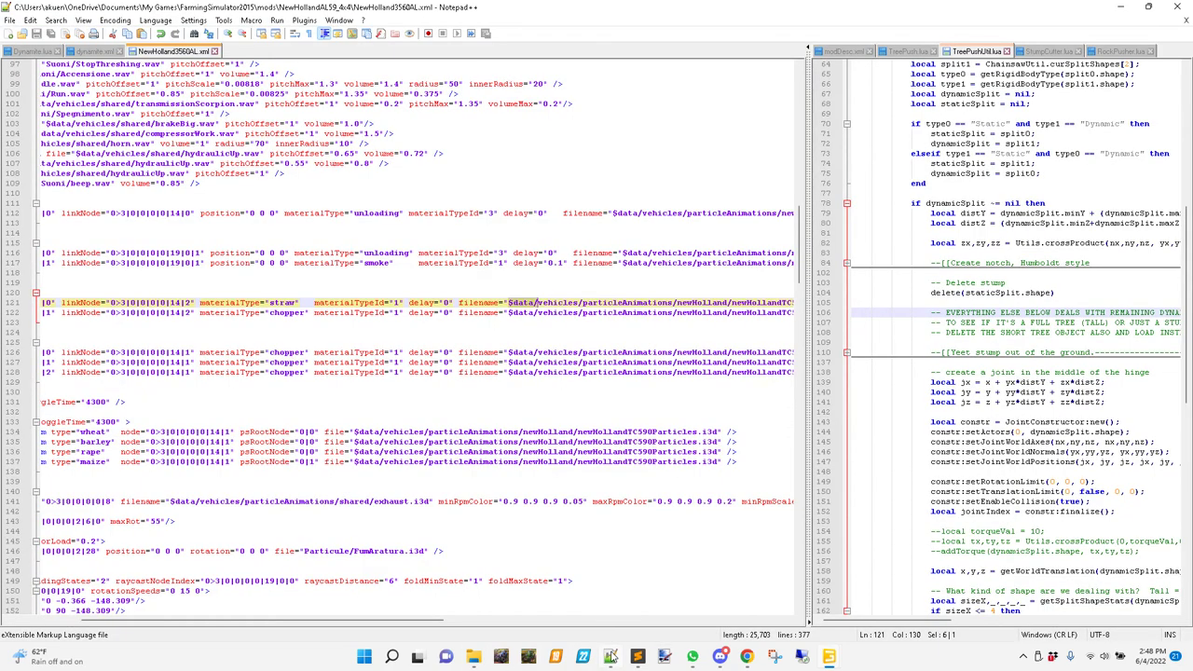
drag(178, 623, 101, 623)
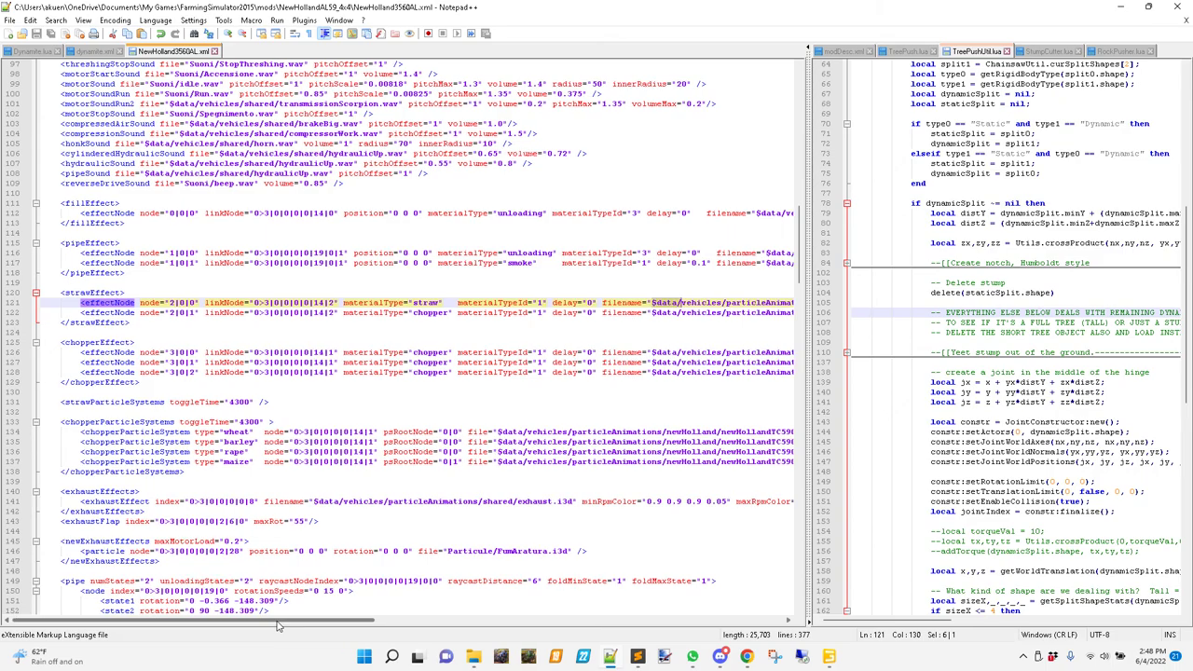
drag(277, 626, 415, 626)
drag(723, 317, 650, 315)
drag(561, 321, 19, 314)
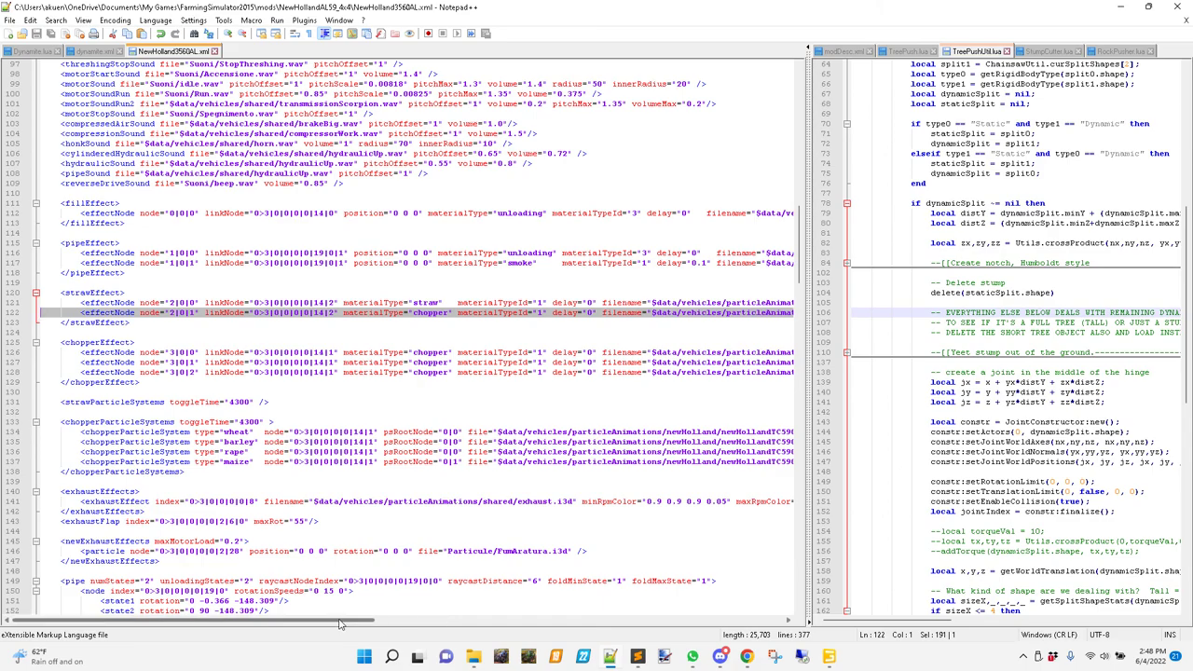
drag(339, 622, 487, 636)
drag(695, 306, 620, 314)
key(shift+Home)
key(ctrl+c)
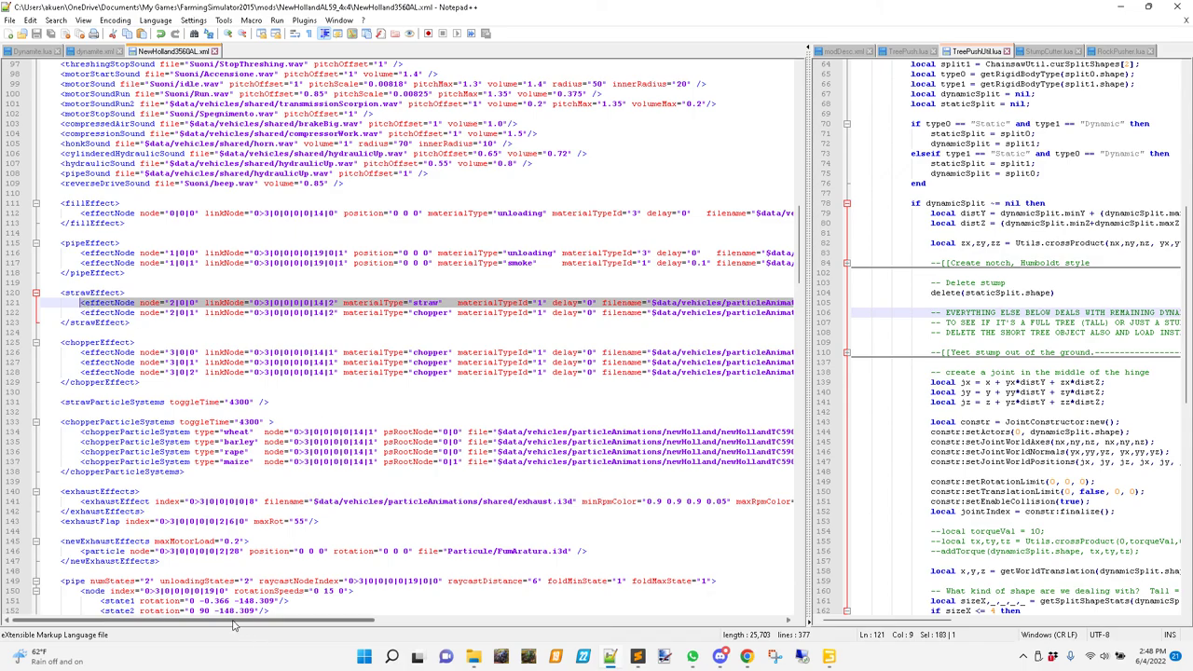
Paste the copied straw effectNode entry on a new line after the chopper entry in the strawEffect block
drag(233, 625, 401, 625)
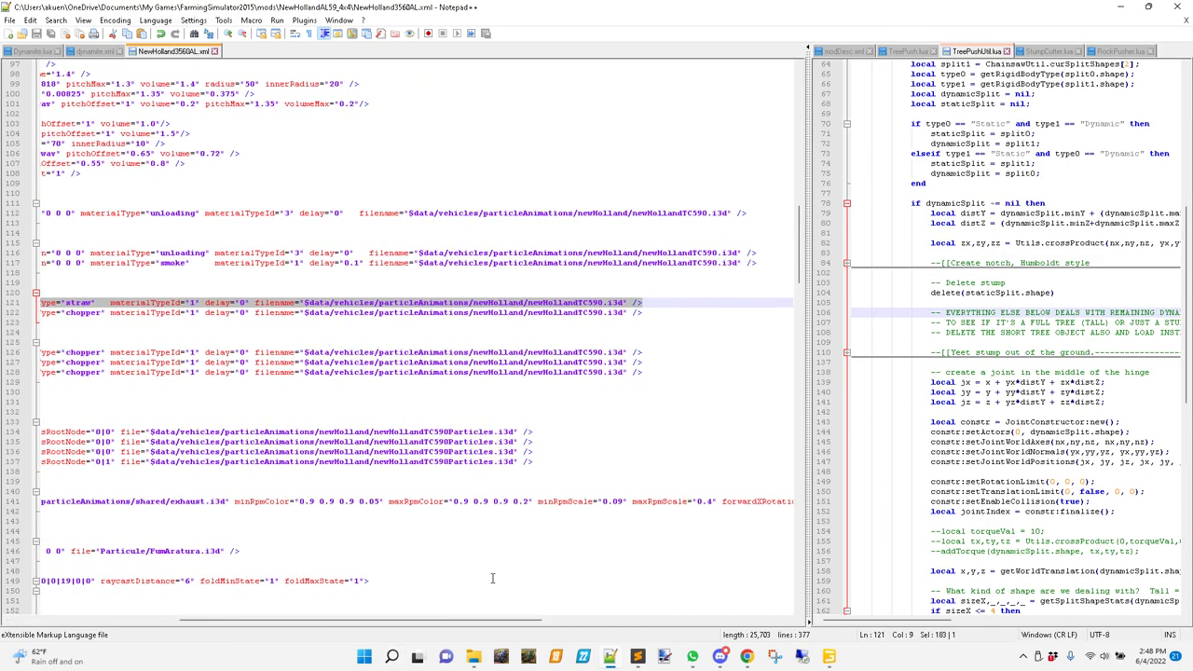
click(662, 312)
key(Return)
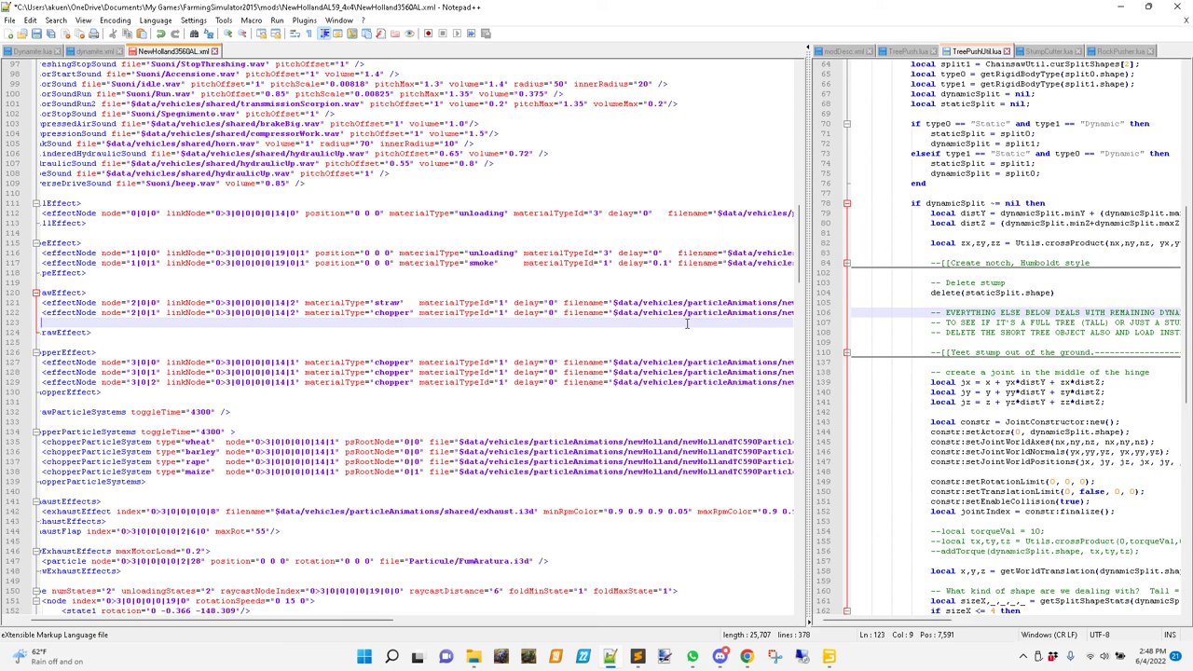
key(ctrl+v)
key(Right)
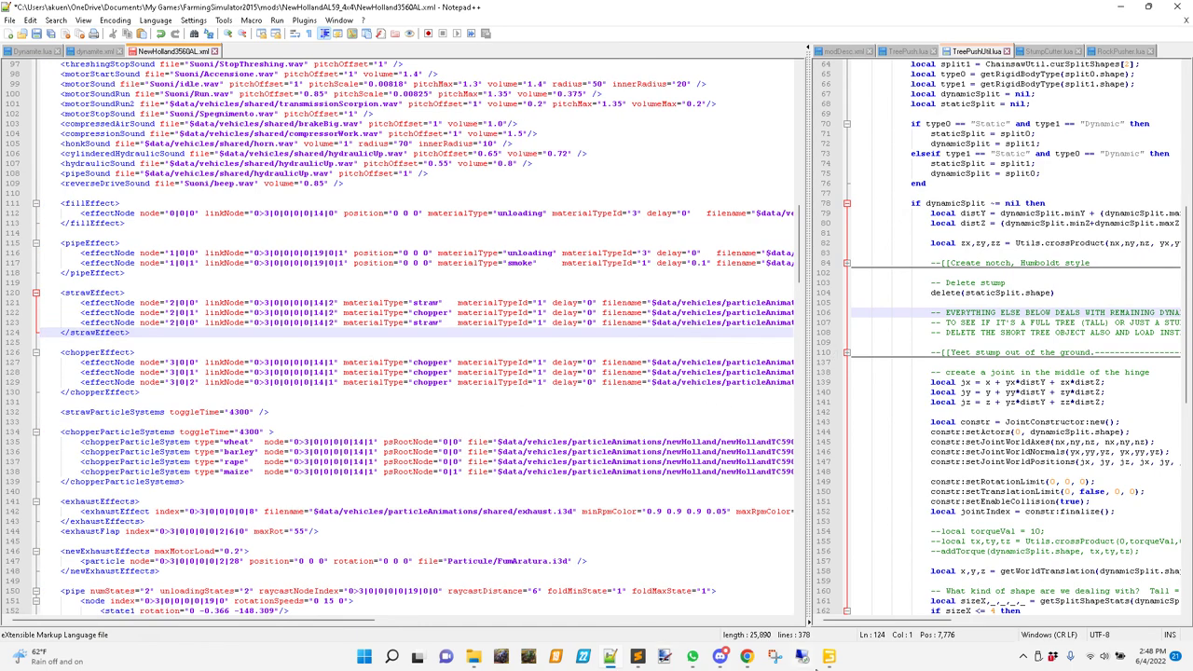
Look up strawEffect2's index path in GIANTS Editor and set the final linkNode index of the pasted straw effectNode in Notepad++ to 3
mouse_move(830, 660)
click(767, 624)
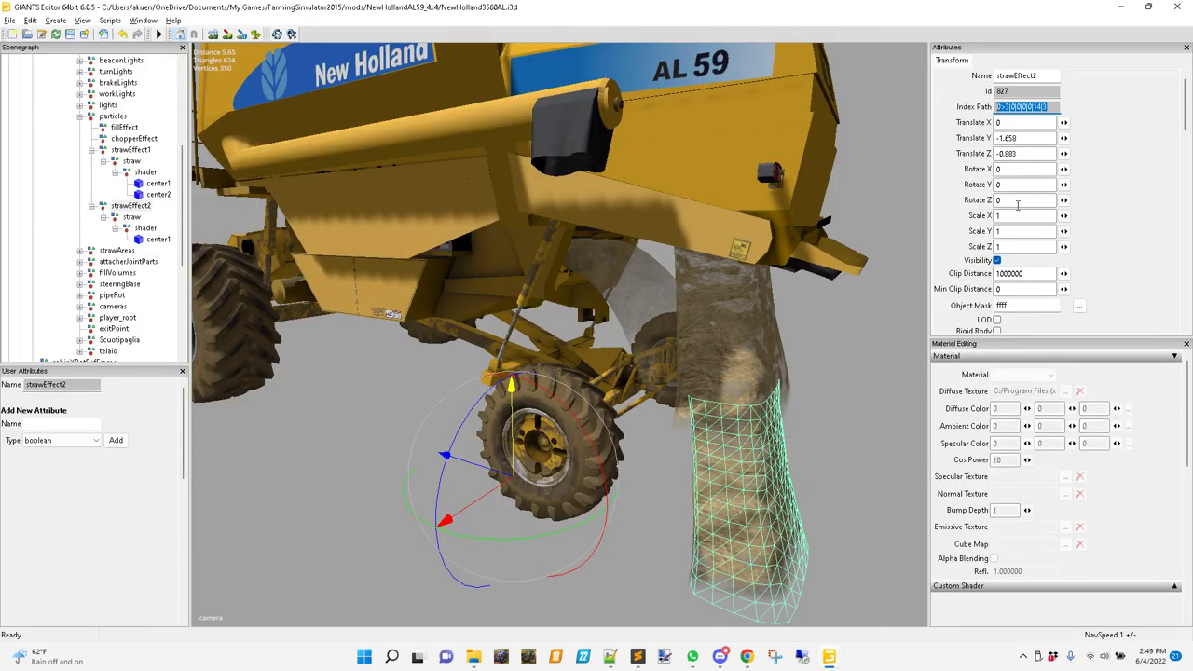
drag(1058, 113, 1001, 115)
click(614, 658)
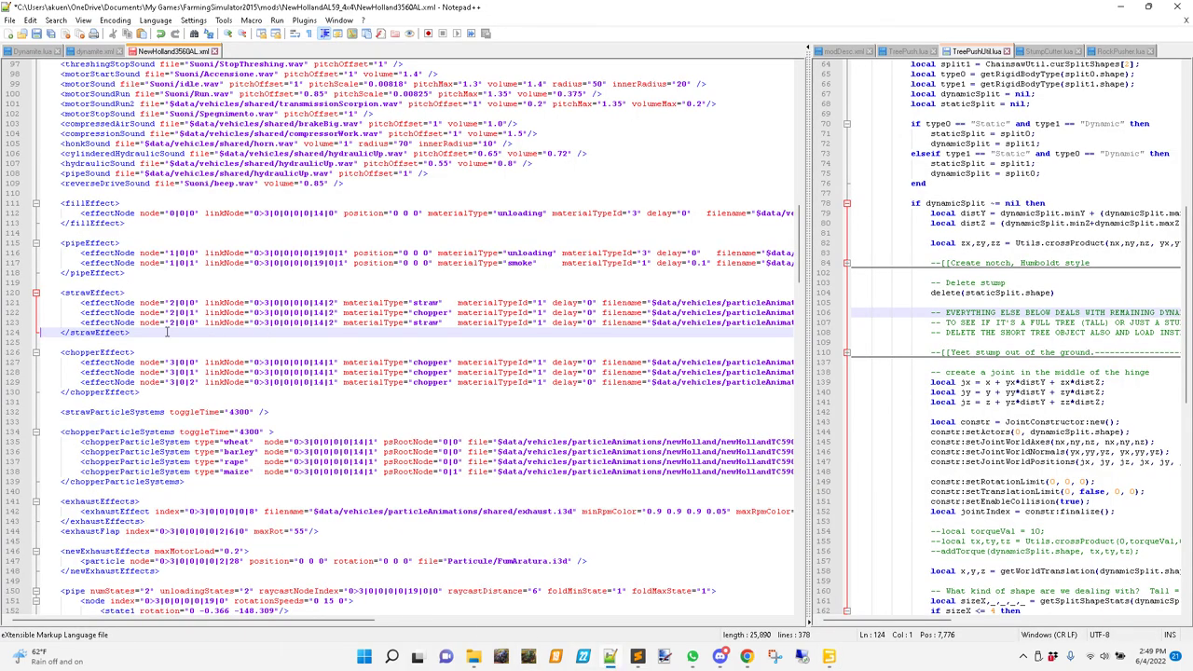
drag(255, 324, 331, 322)
click(331, 322)
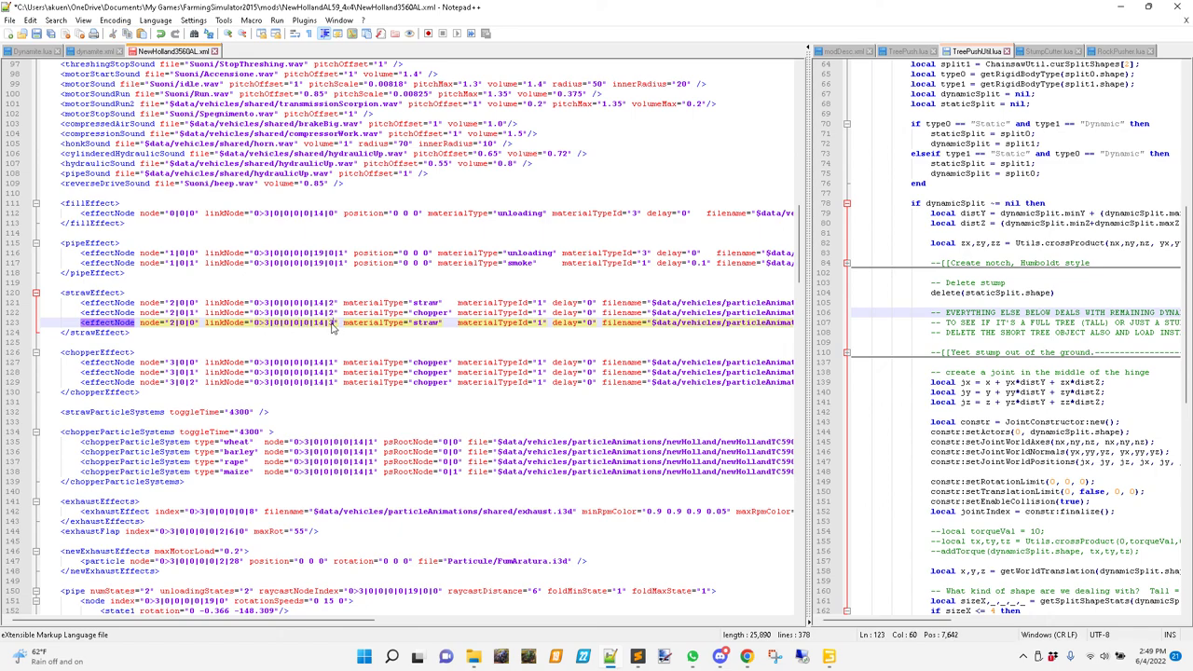
key(BackSpace)
text(3)
Compare center1's index path in newHollandTC590.i3d with the strawEffect entries in Notepad++, and save NewHolland3560AL.xml
mouse_move(830, 660)
click(867, 601)
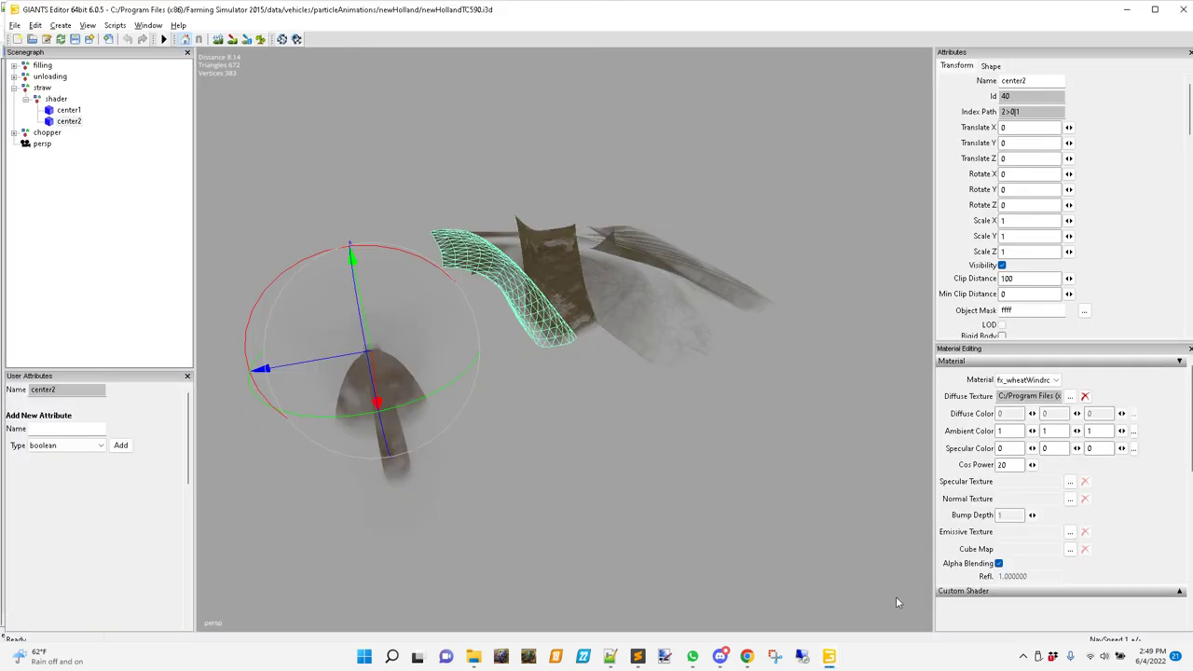
click(68, 110)
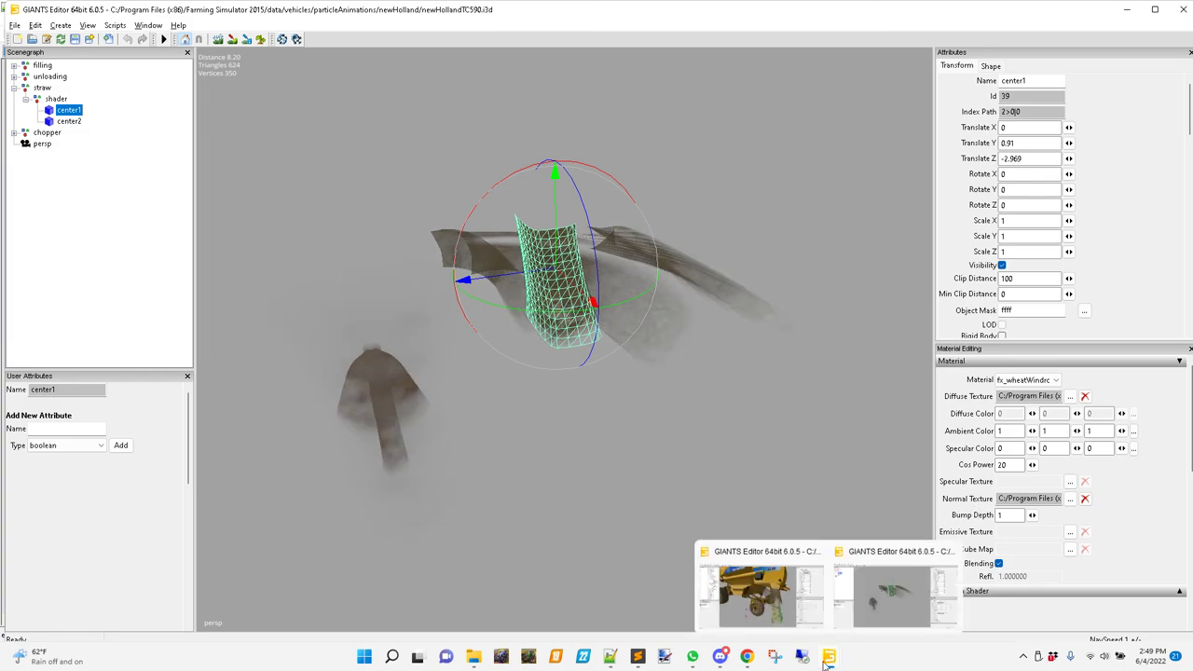
click(610, 657)
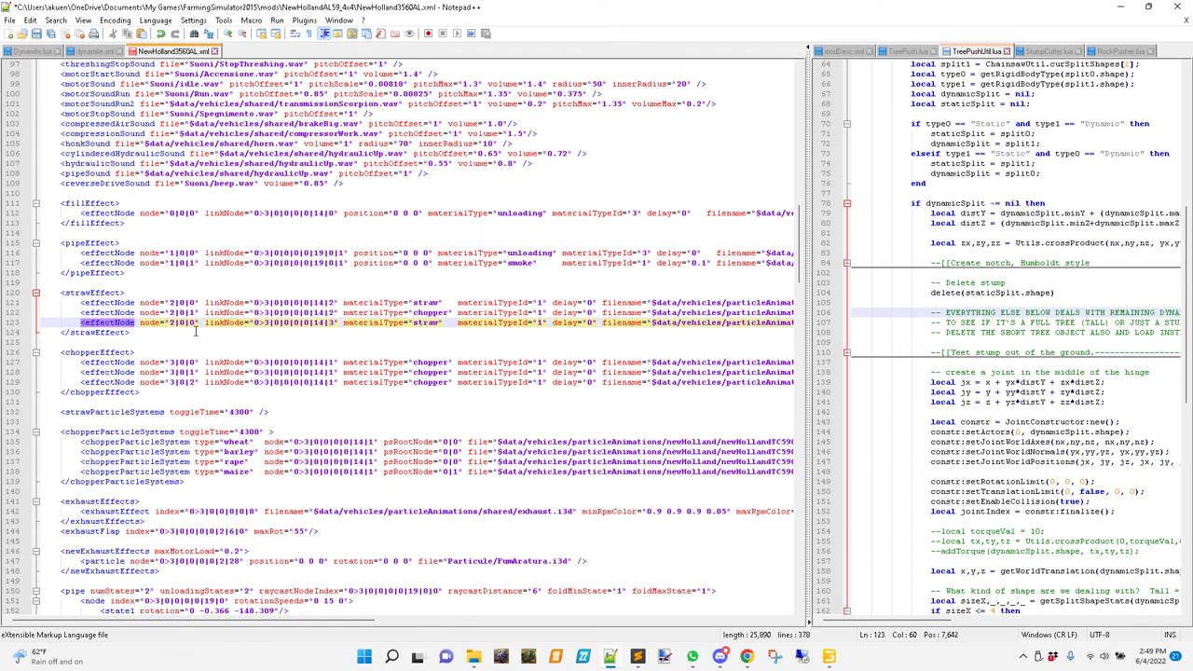
click(194, 315)
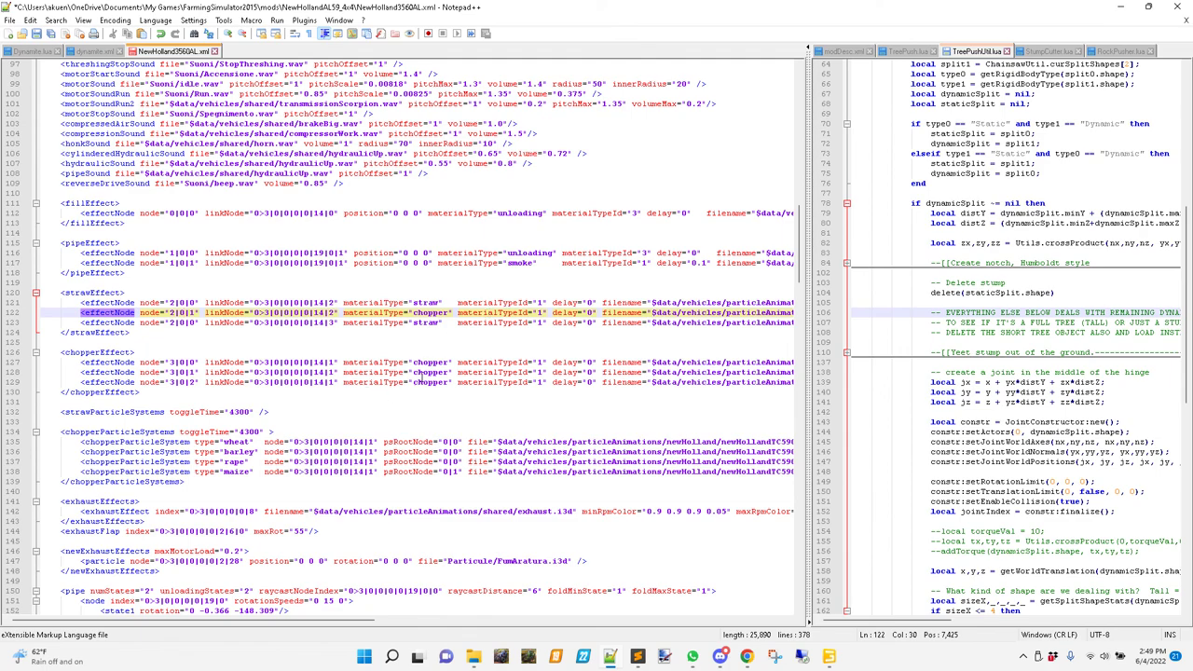
click(434, 323)
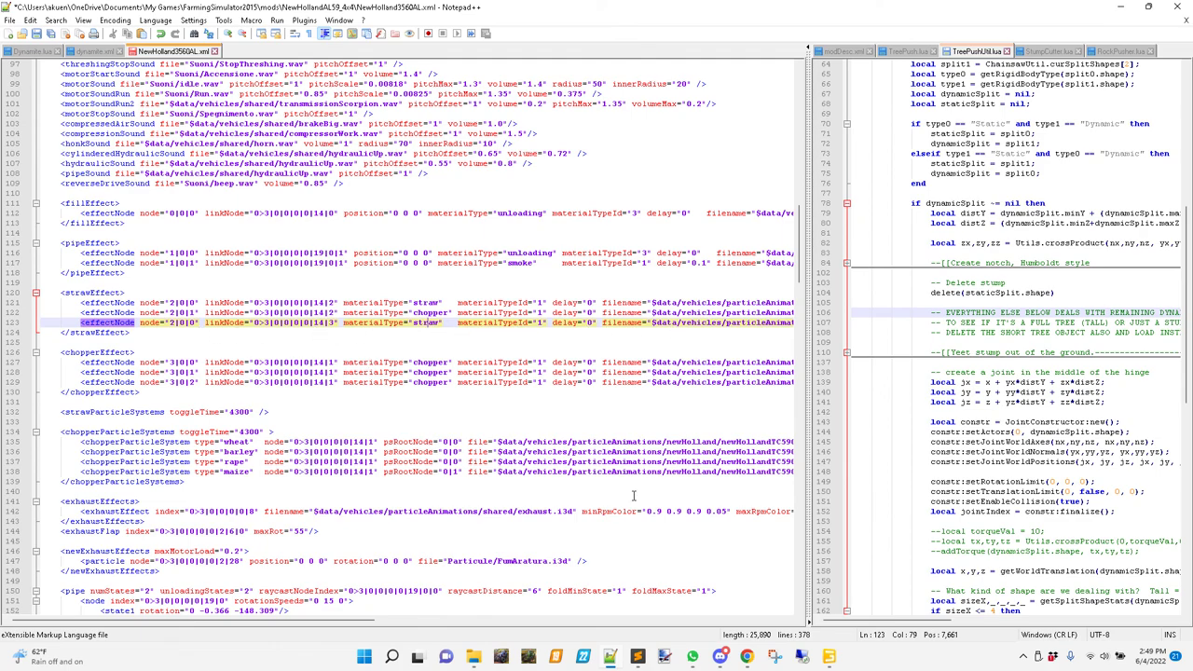
drag(340, 621, 320, 638)
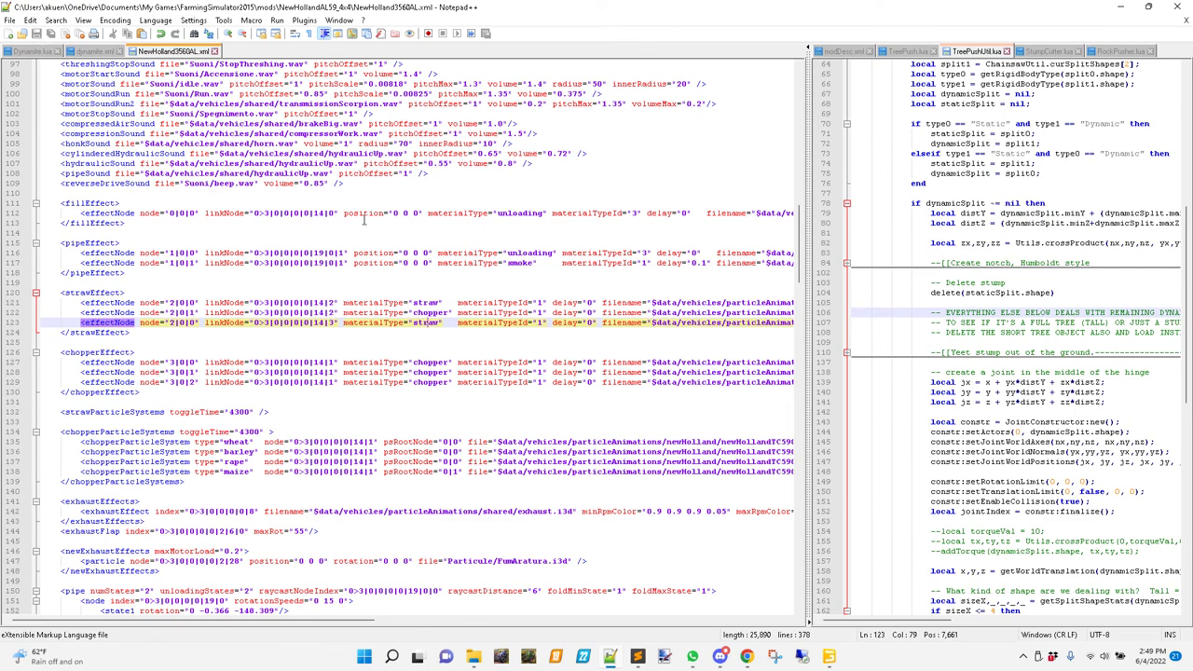
Switch to NewHolland3560AL.i3d in GIANTS Editor and delete the straw reference groups inside strawEffect1 and strawEffect2
mouse_move(830, 658)
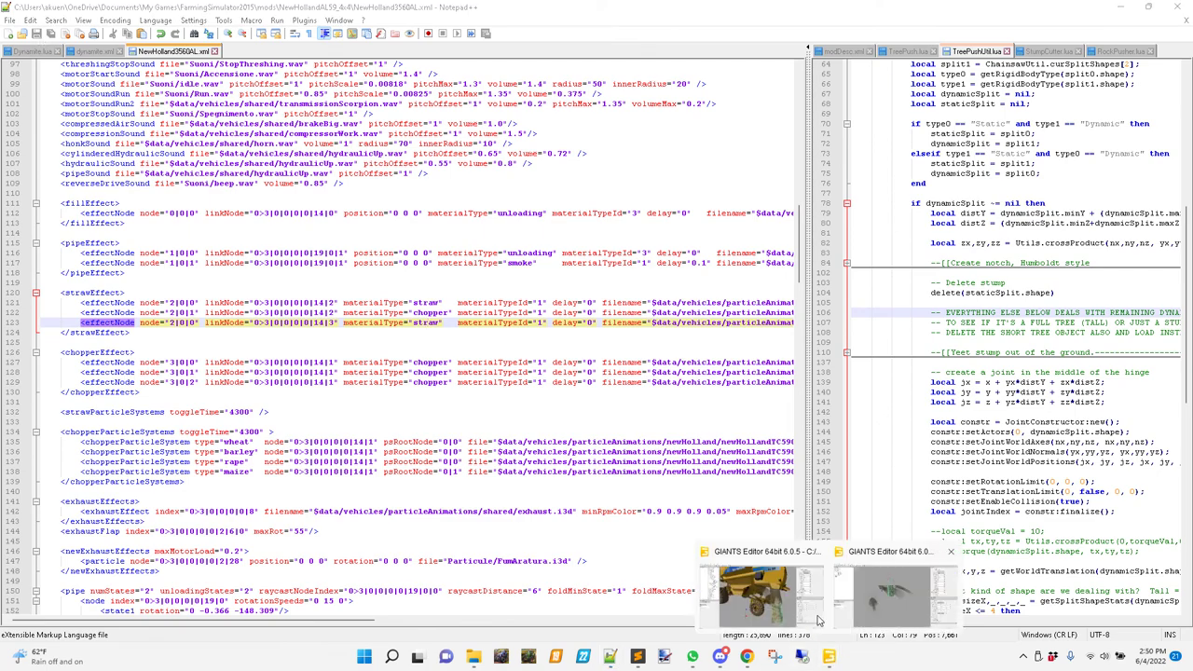
click(777, 614)
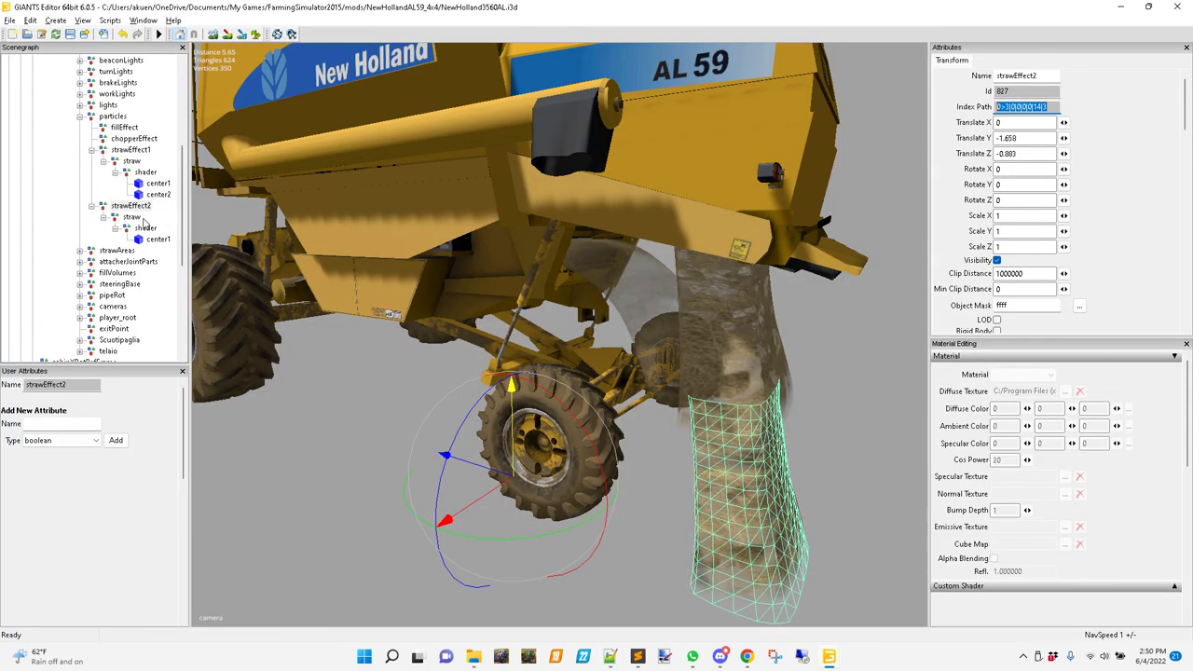
click(129, 162)
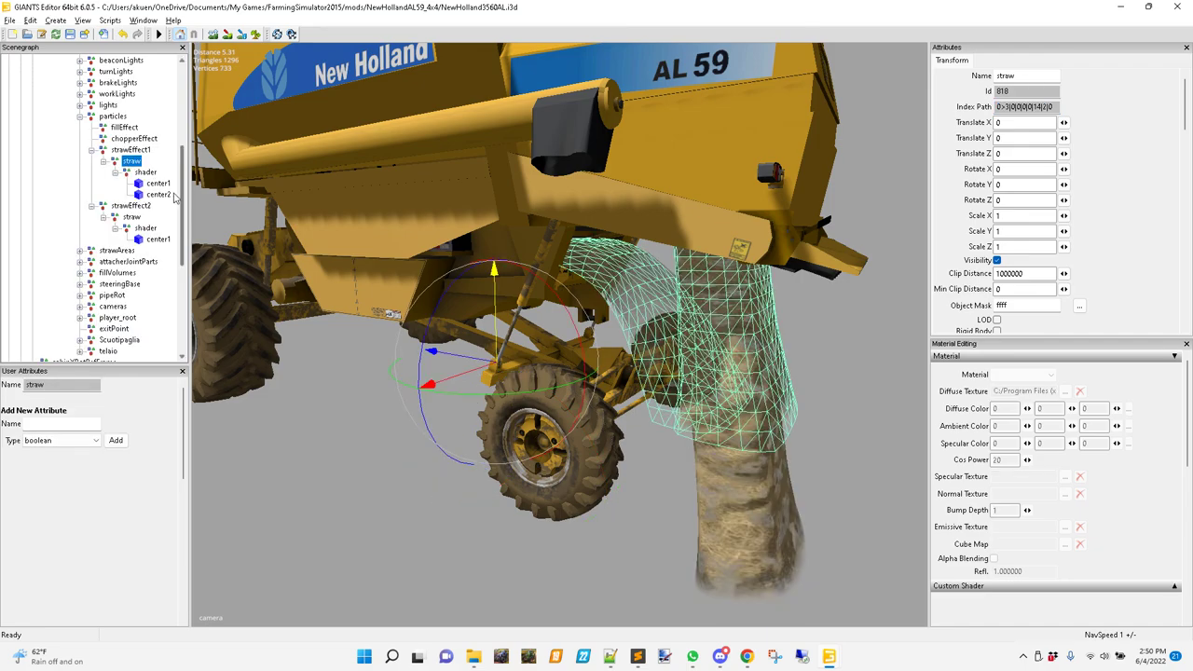
shift+click(156, 194)
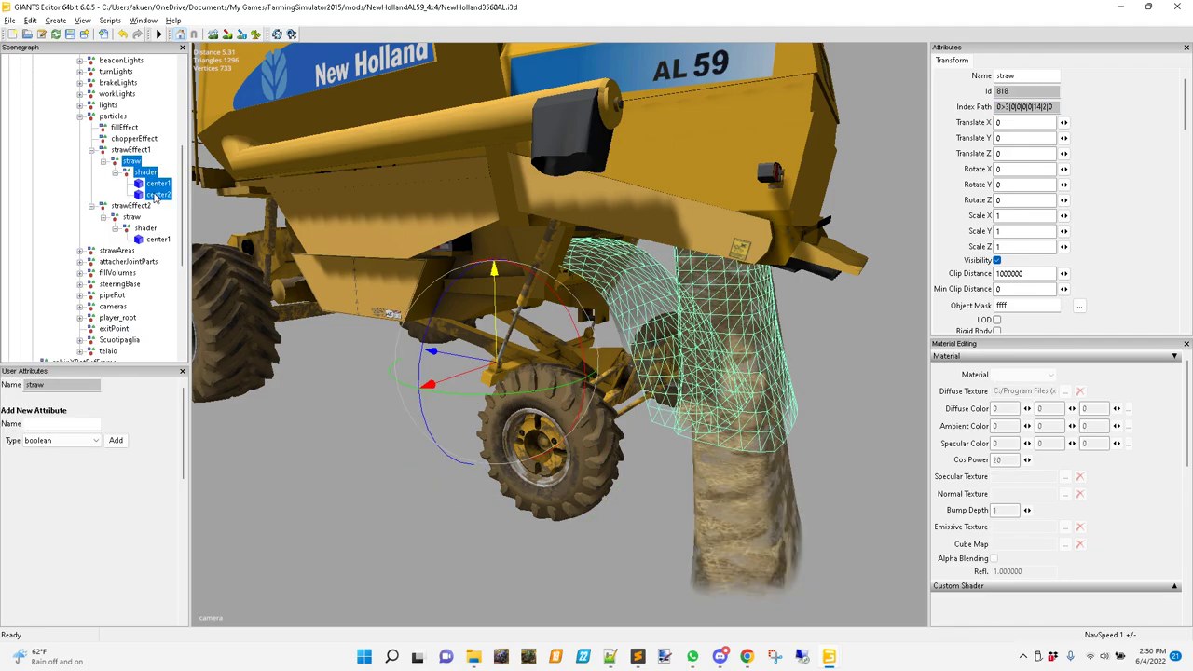
key(Delete)
scroll(117, 170, up, 4)
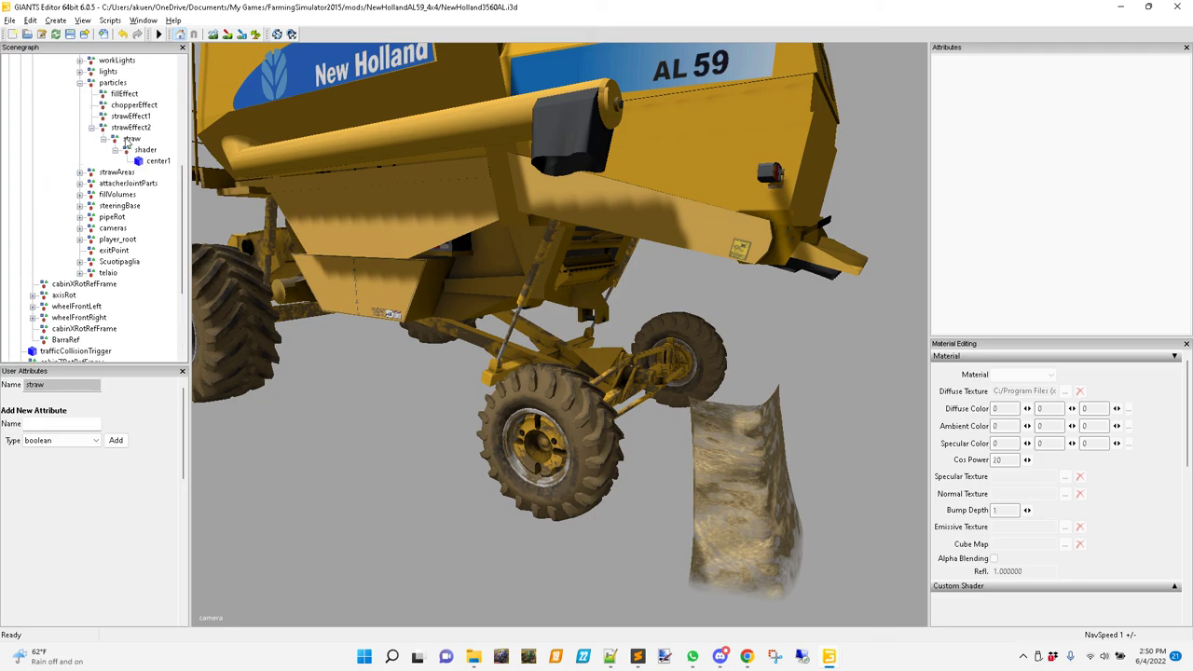
click(130, 138)
key(Delete)
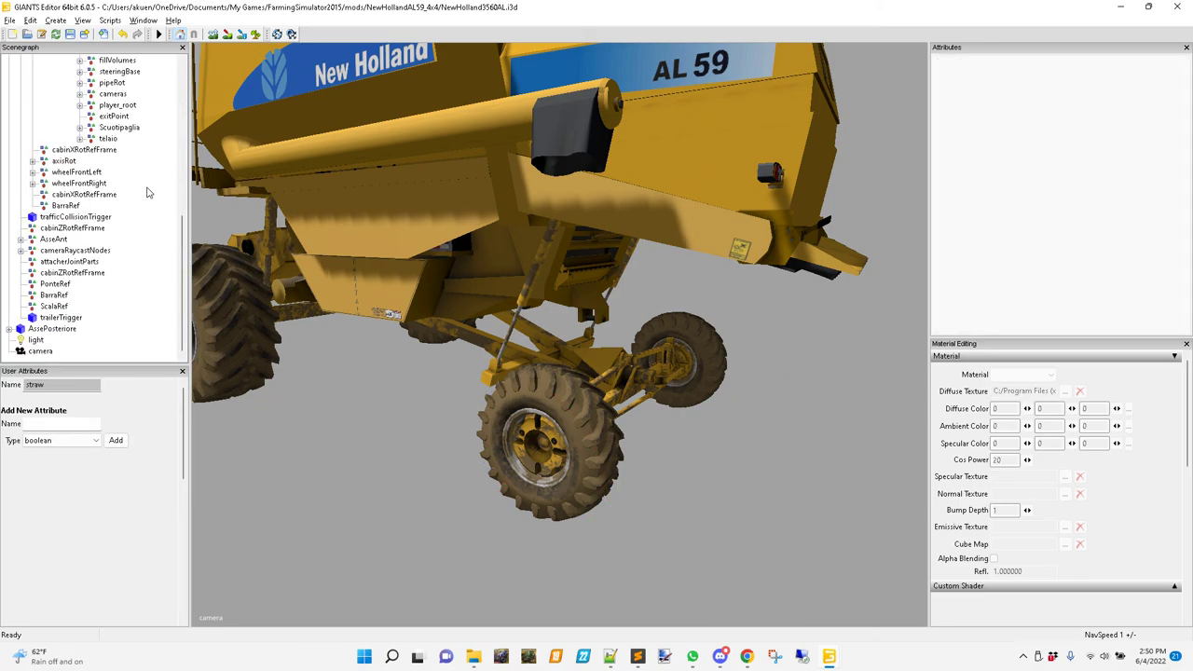
Check the index paths and positions of the emptied strawEffect1 and strawEffect2 groups, and save NewHolland3560AL.i3d
scroll(138, 219, up, 6)
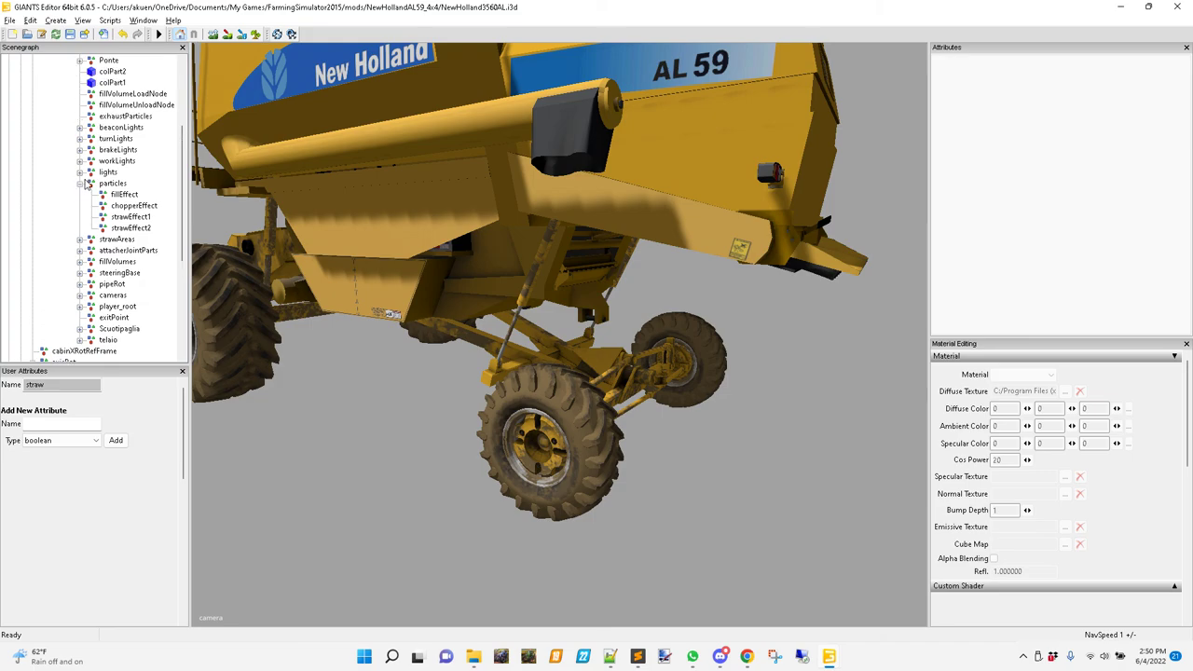
click(130, 216)
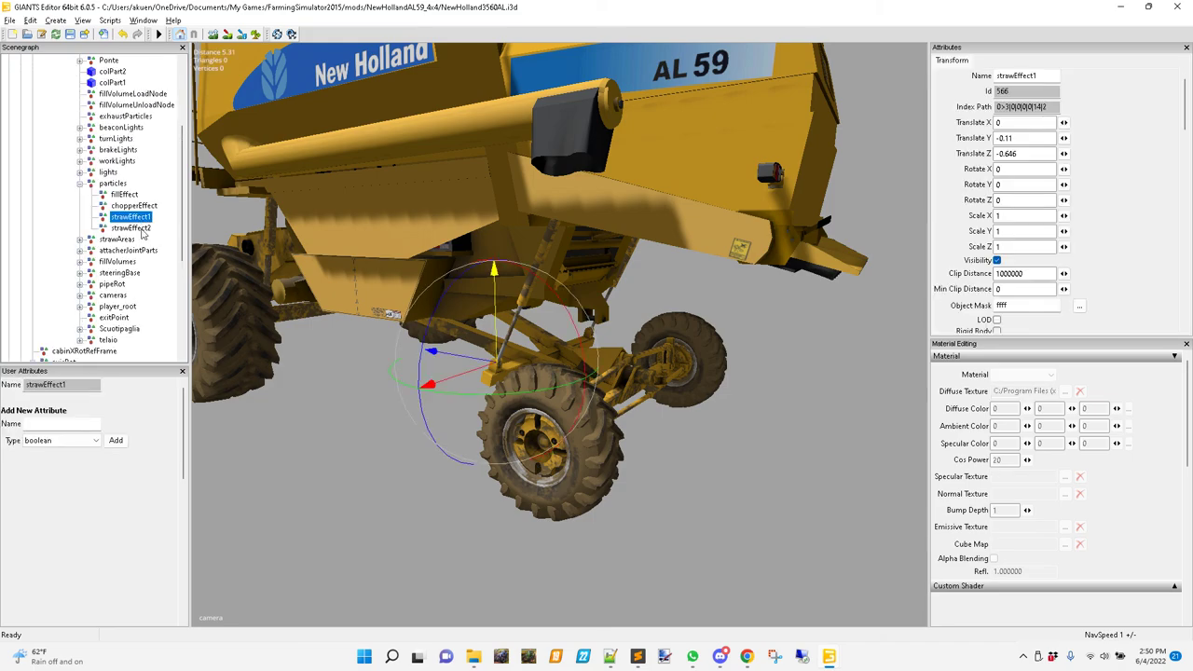
click(130, 229)
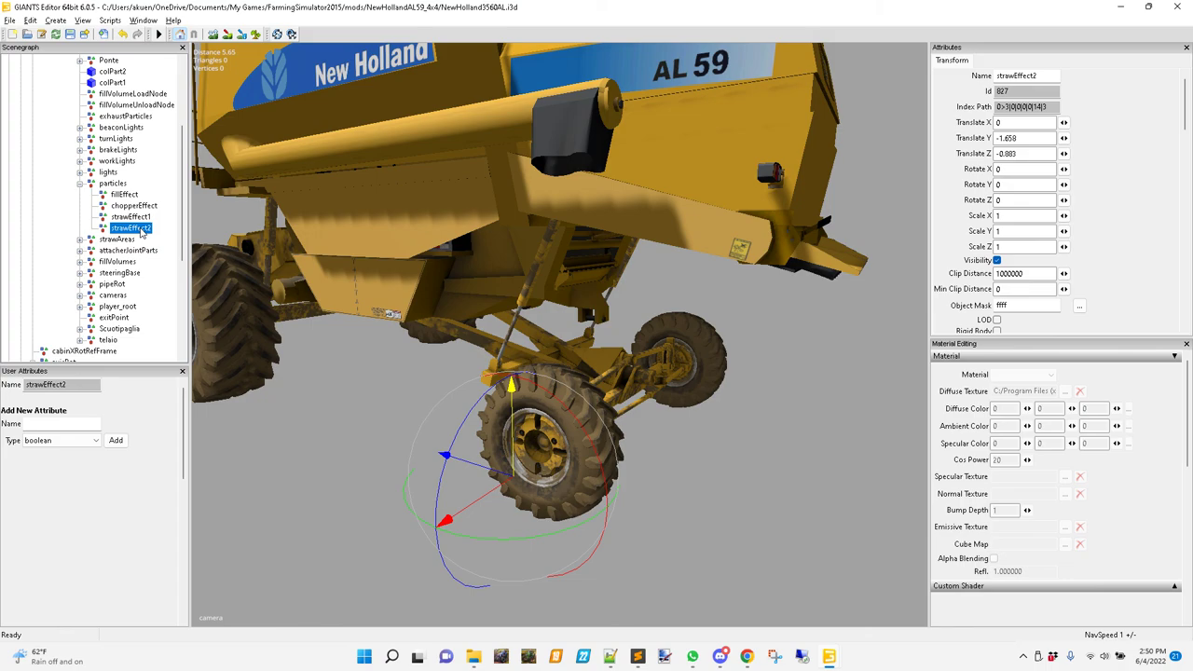
click(130, 216)
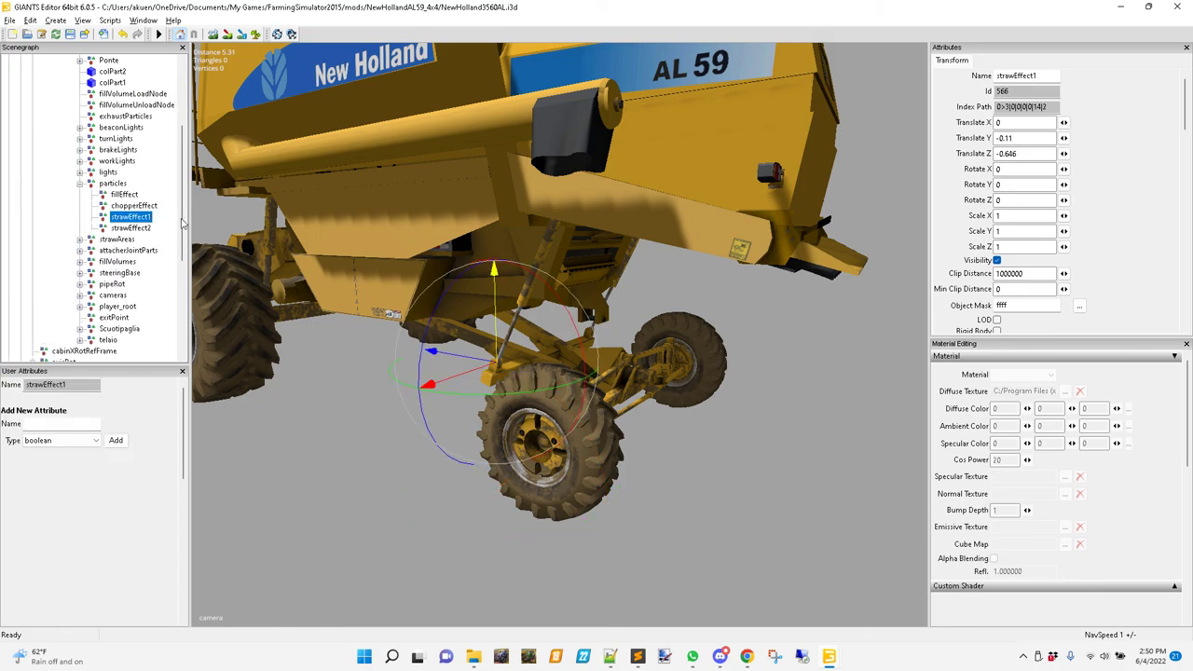
click(71, 34)
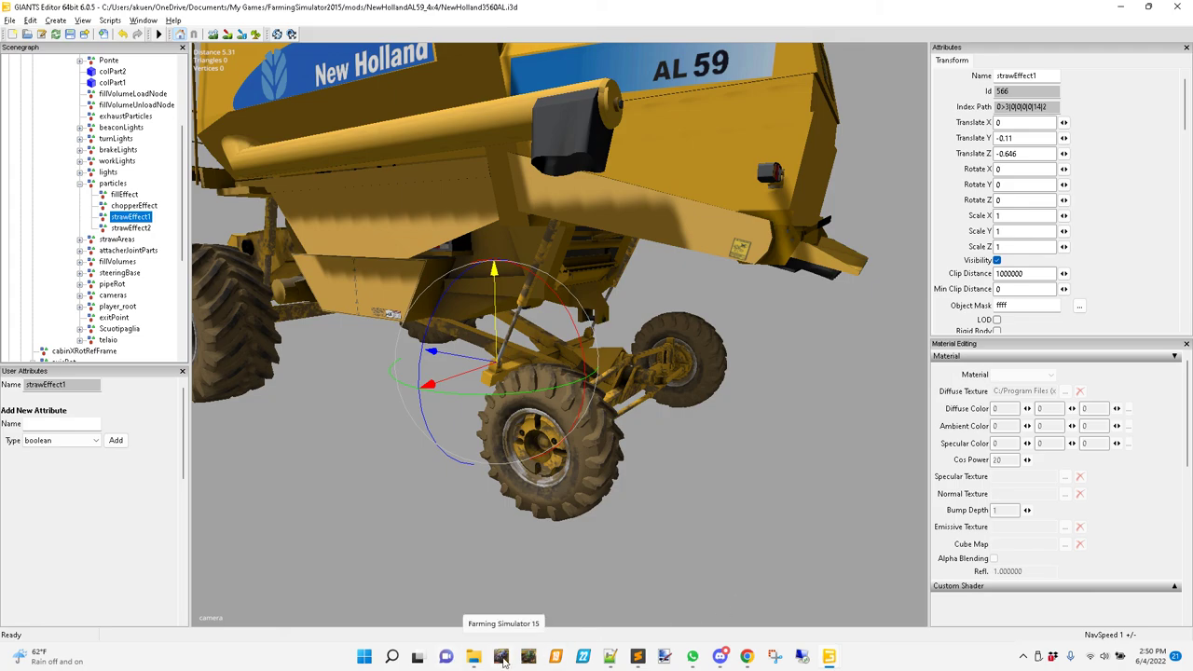
Launch Farming Simulator 15 and start the Savegame 1 career on the Gelvin Valley 2015 v.2 map
click(502, 657)
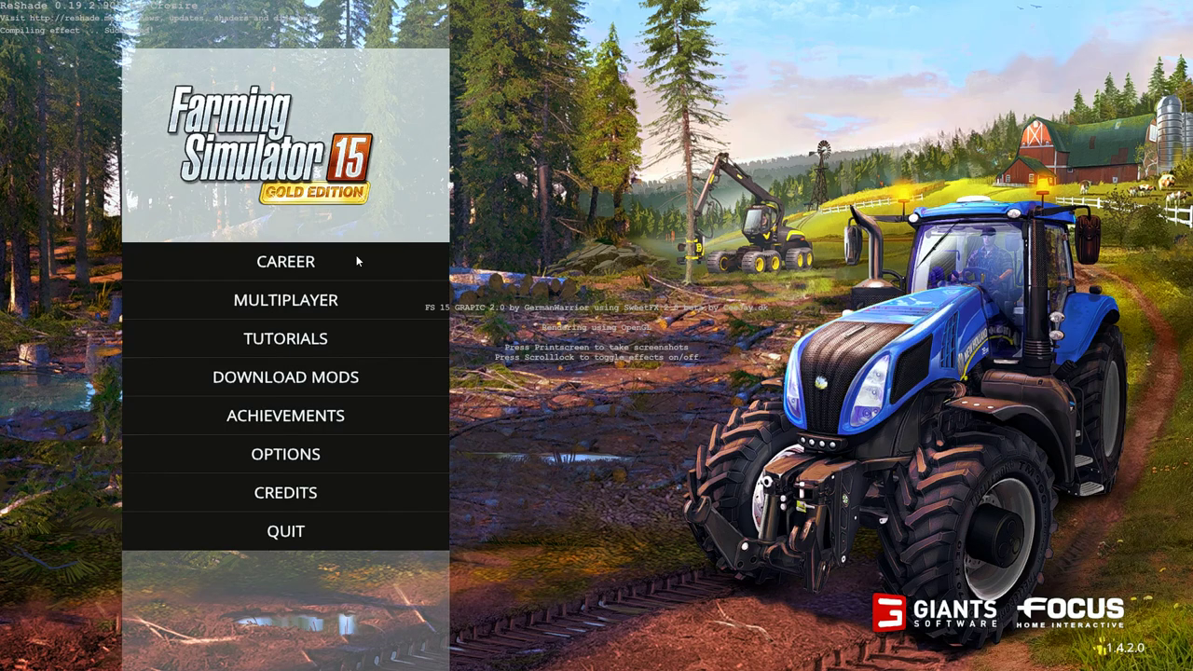
click(336, 265)
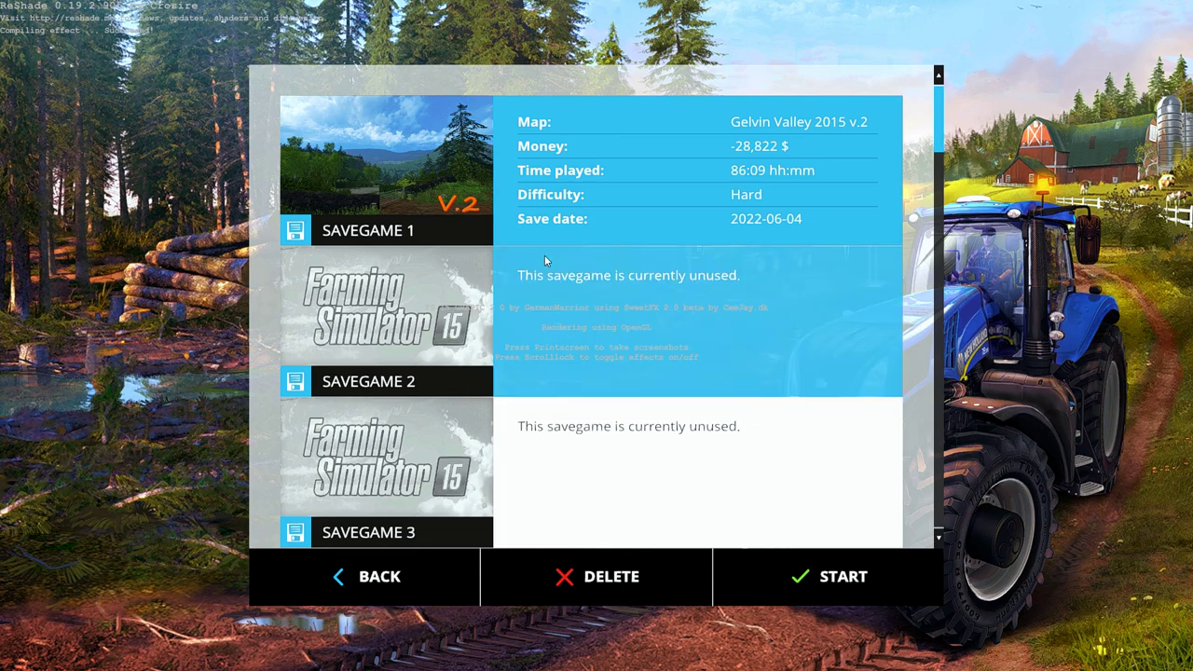
double_click(670, 157)
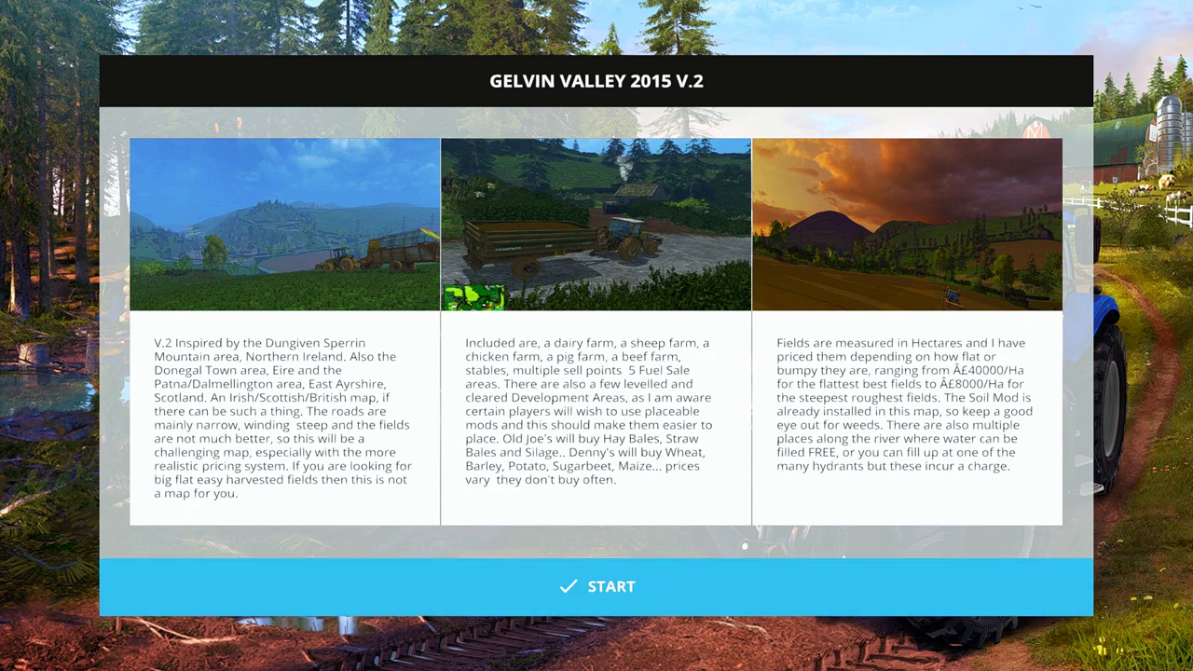
click(596, 587)
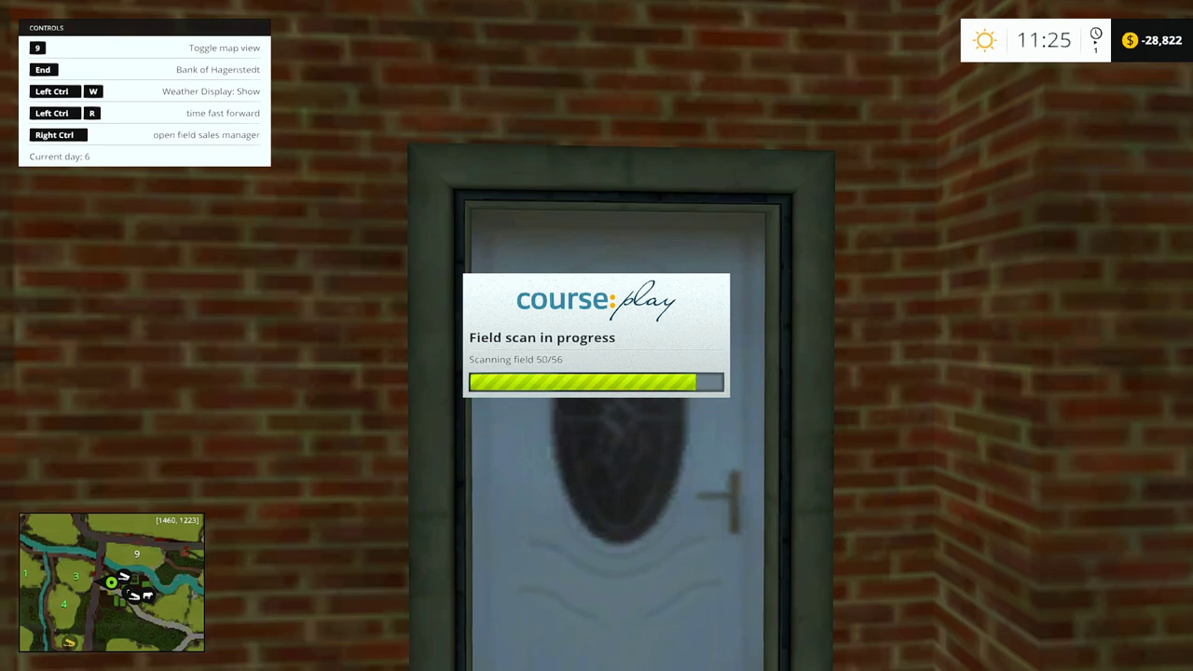
Switch through the vehicles to the New Holland AL 59 combine standing in the wheat field
key(Tab)
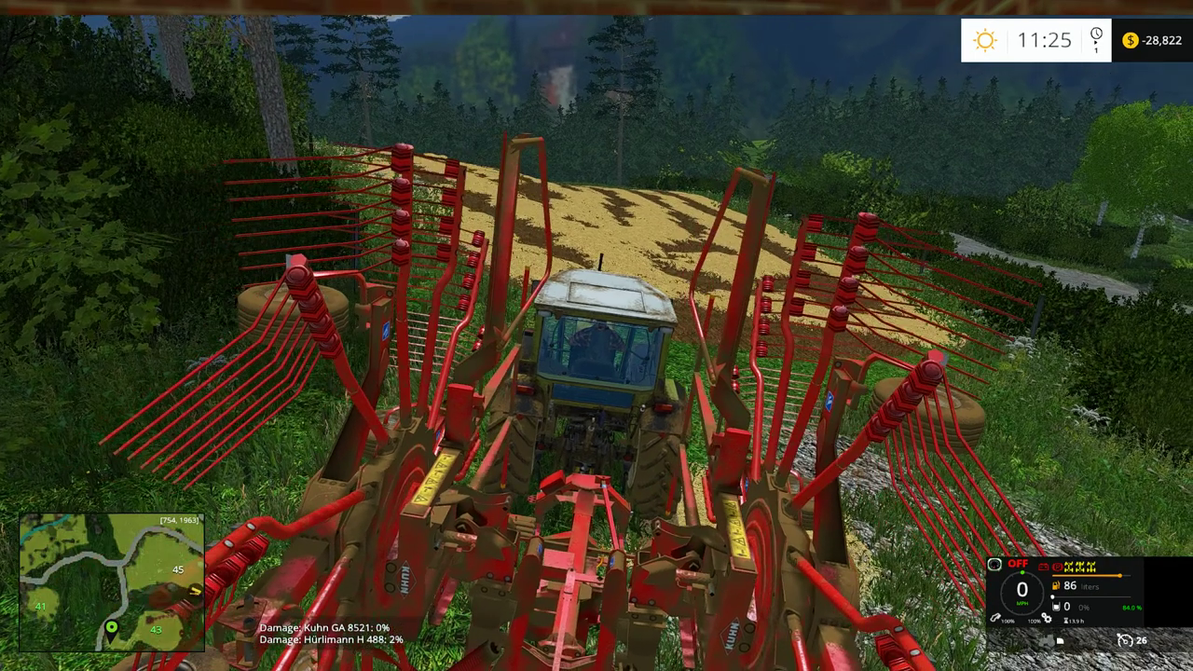
key(Tab)
key(Tab)
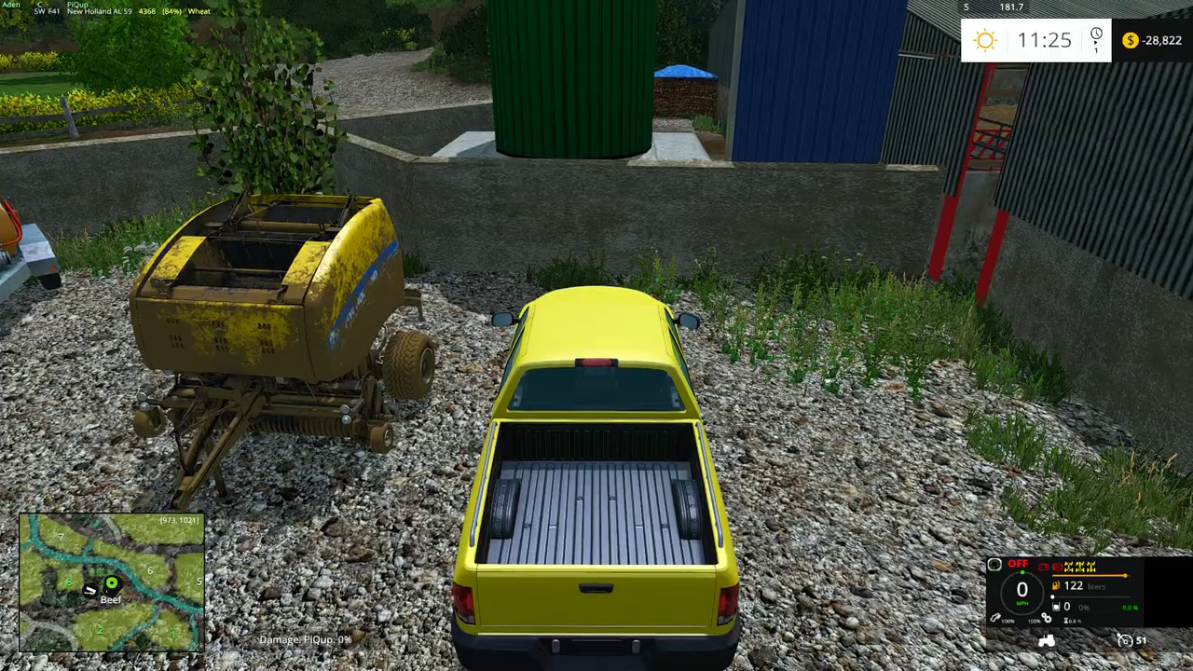
key(Tab)
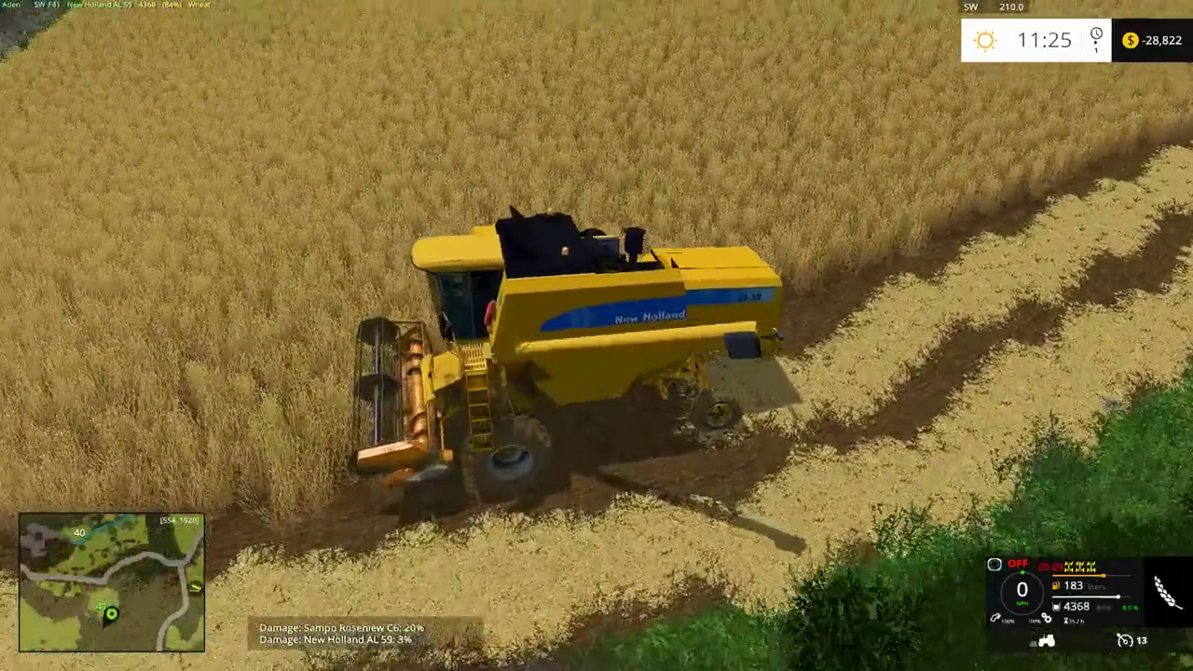
Drive the AL 59 combine forward to harvest wheat and inspect the straw stream falling behind it from the side
scroll(597, 335, up, 3)
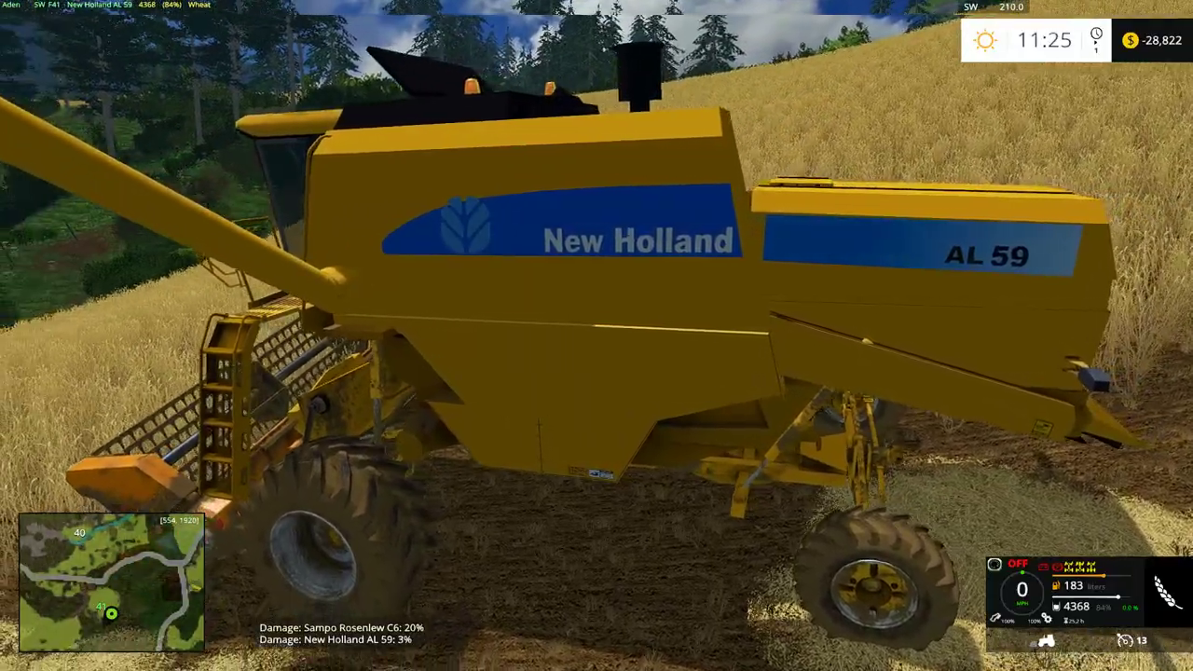
scroll(596, 336, down, 5)
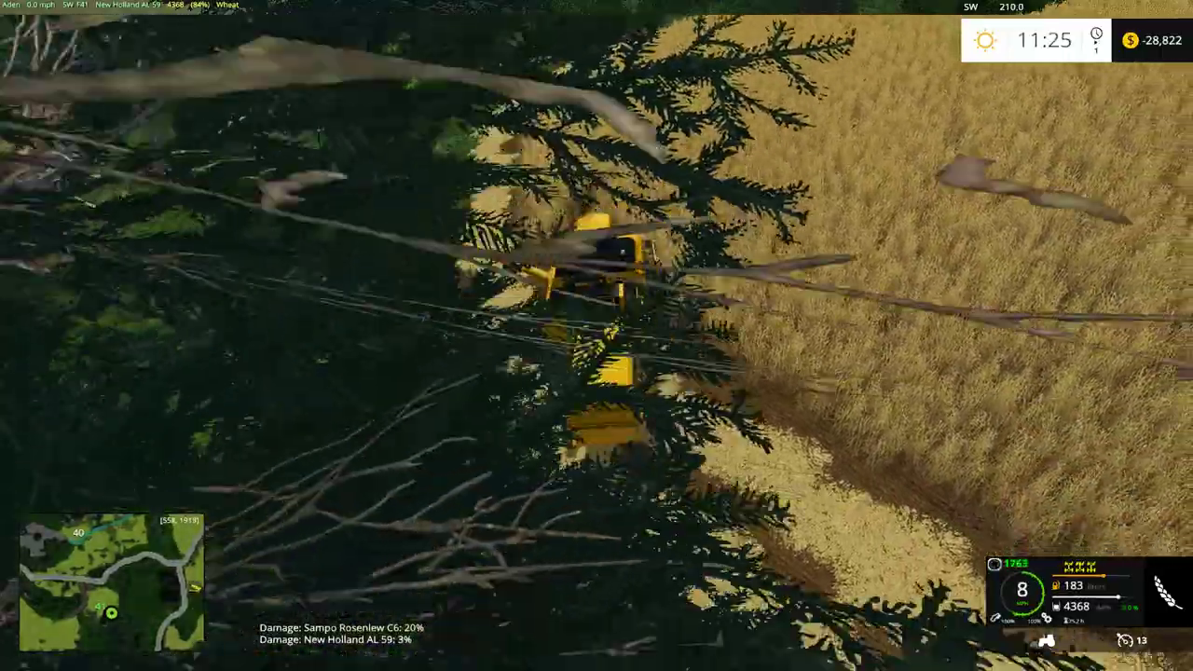
key(w)
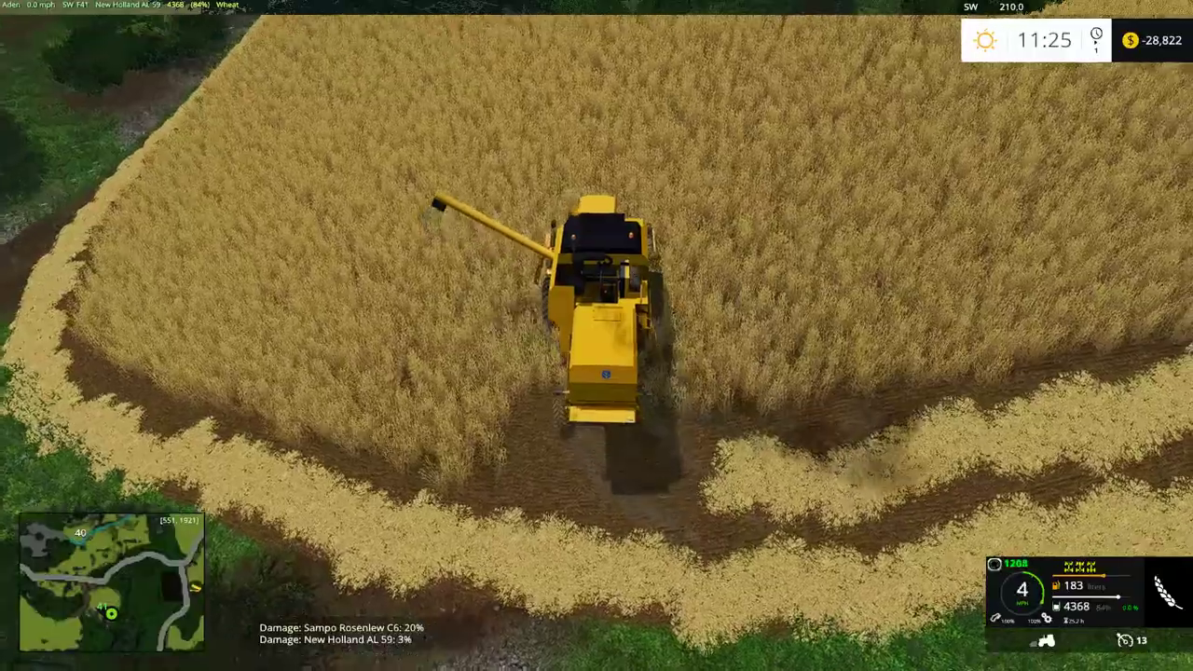
scroll(596, 336, up, 4)
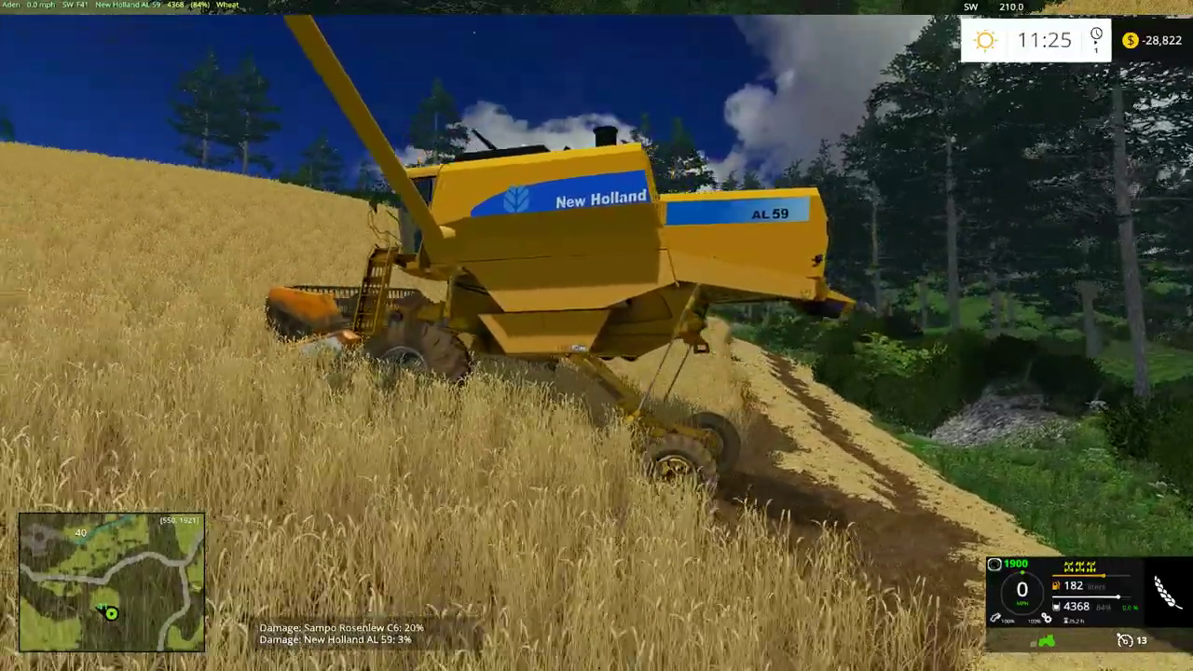
key(w)
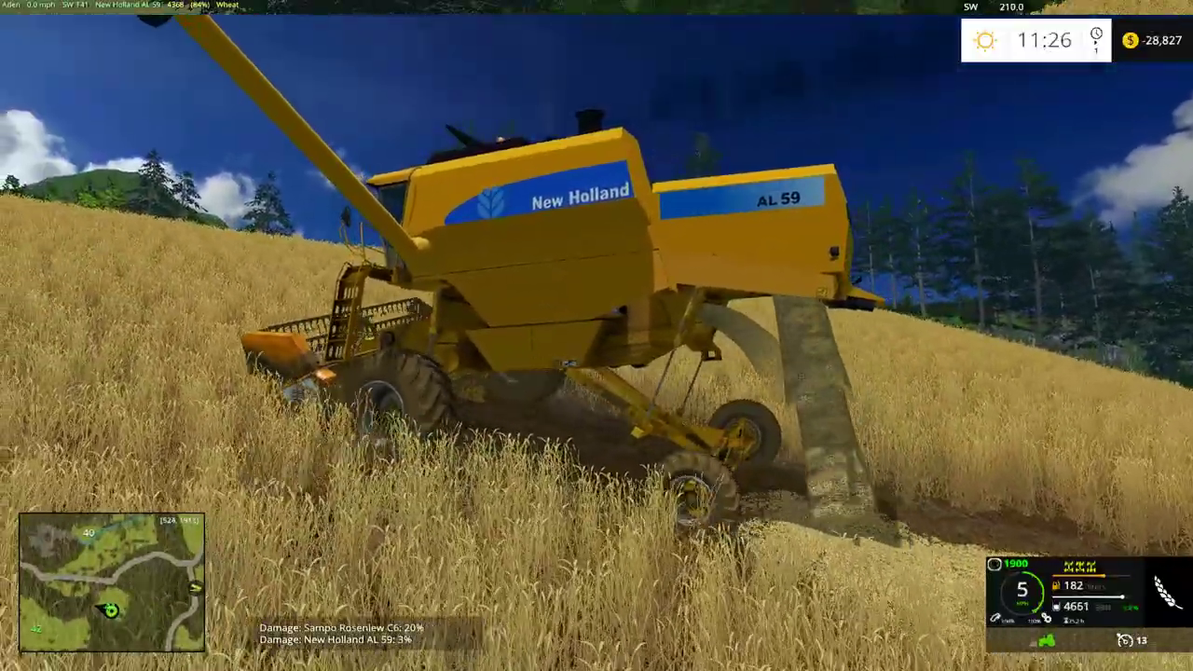
Inspect the straw falling behind the harvesting AL 59 from a distance and from close to its side
scroll(597, 336, down, 3)
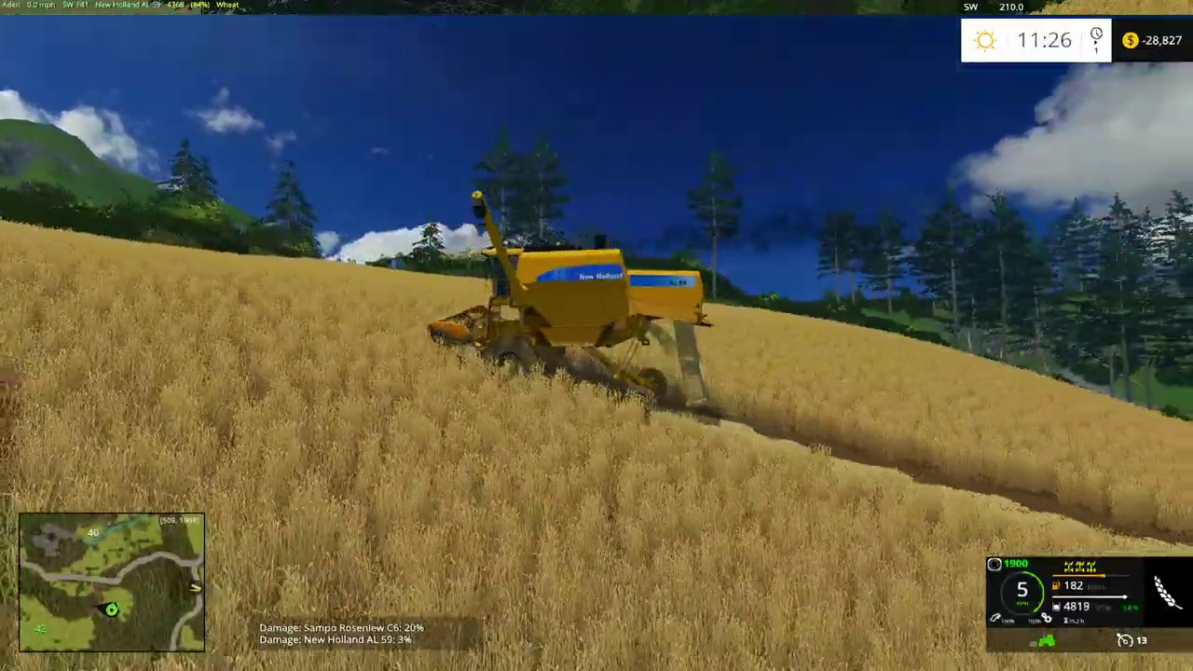
scroll(596, 335, up, 3)
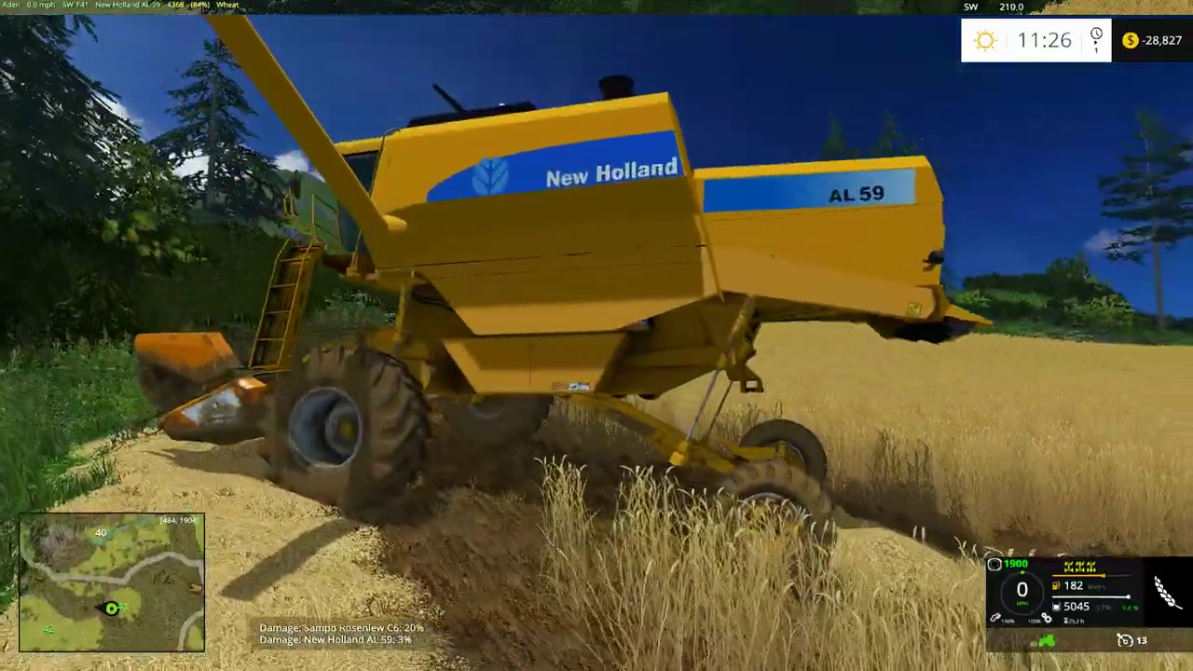
Back the AL 59 away from the field edge and turn it to face the uncut wheat beyond the straw swath
scroll(597, 336, down, 5)
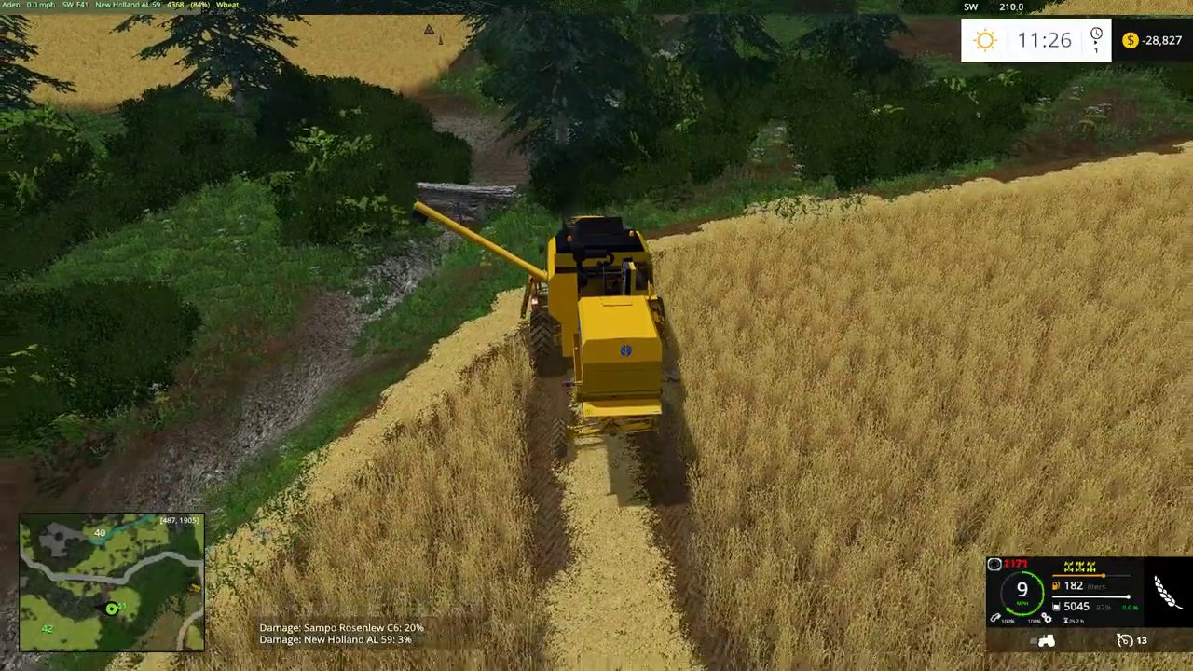
key(s)
key(a)
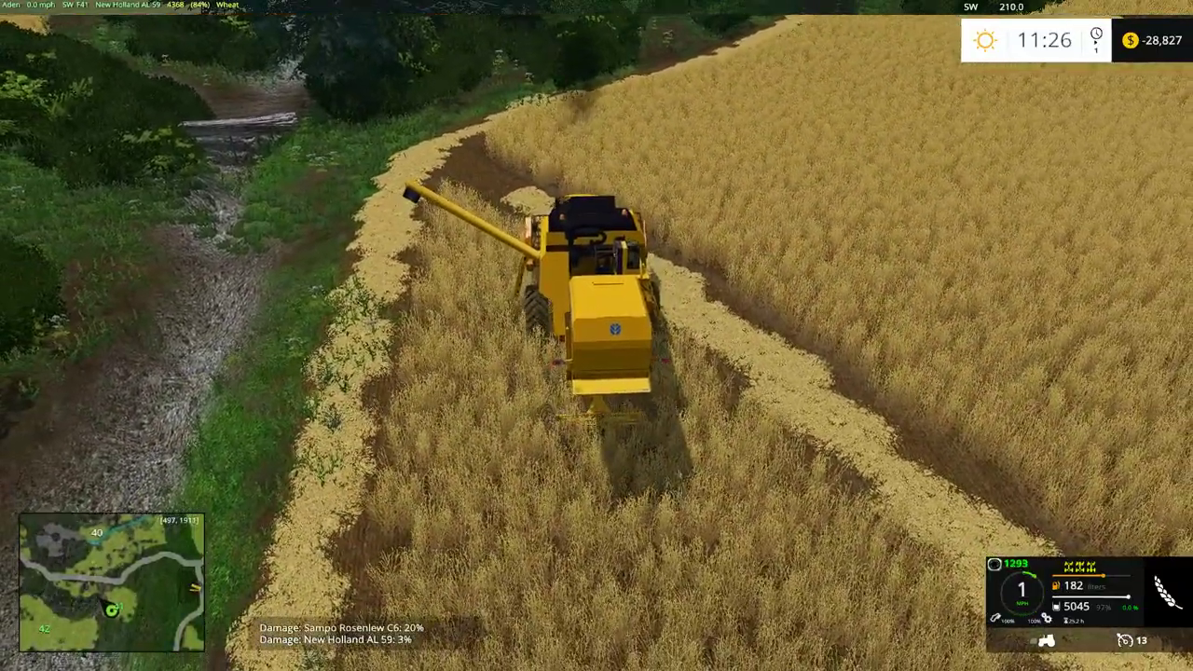
key(w)
key(d)
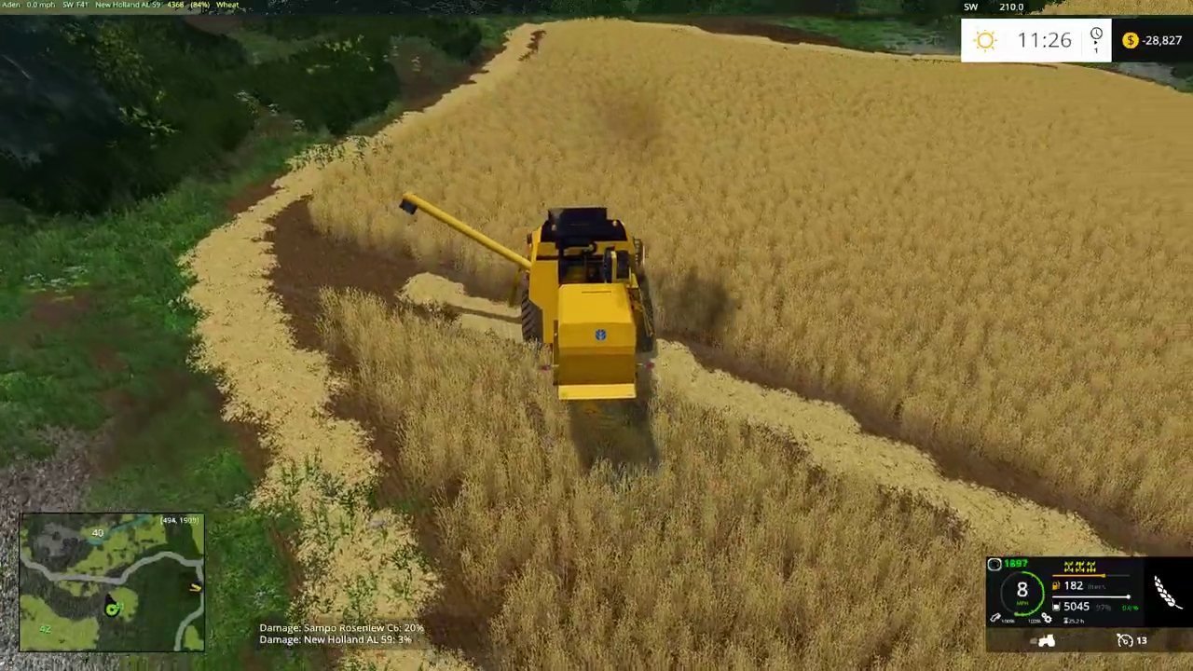
key(s)
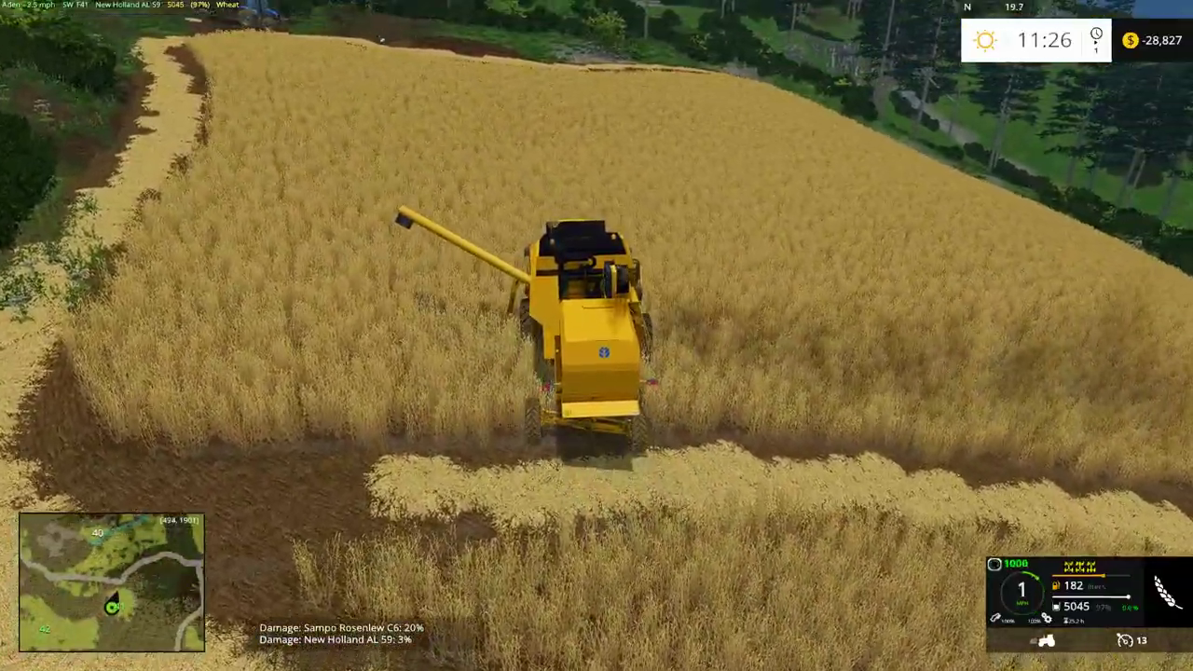
Restart harvesting with the AL 59, drive forward into the uncut wheat and check the straw laid behind it up close
scroll(597, 336, up, 3)
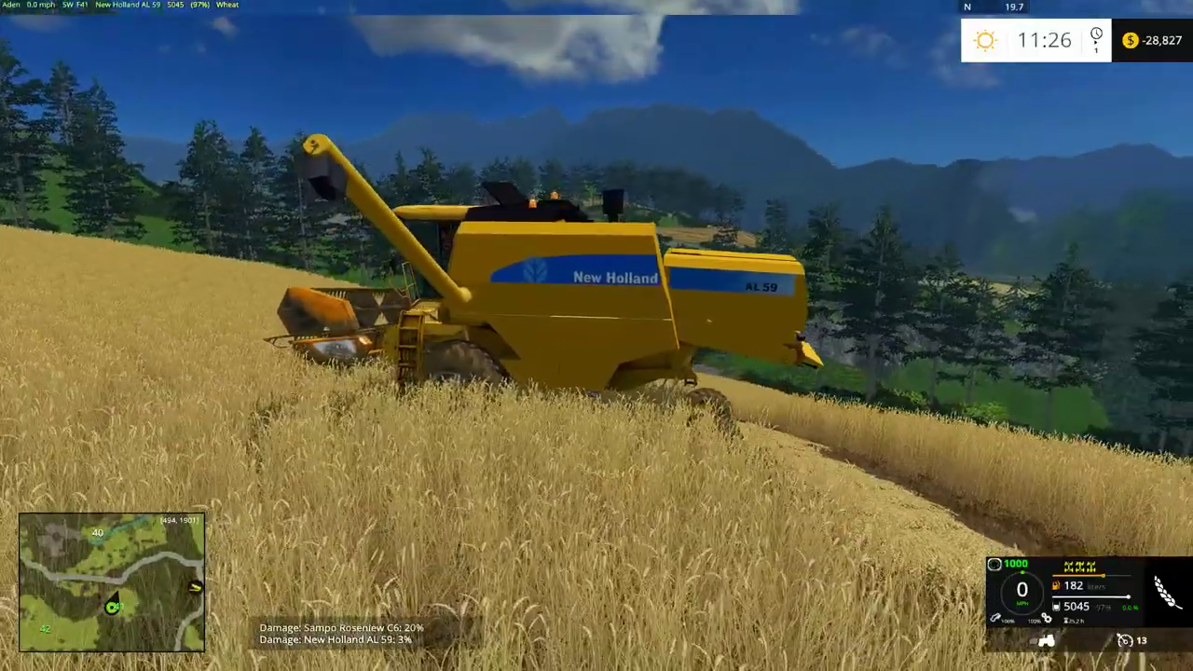
key(h)
key(b)
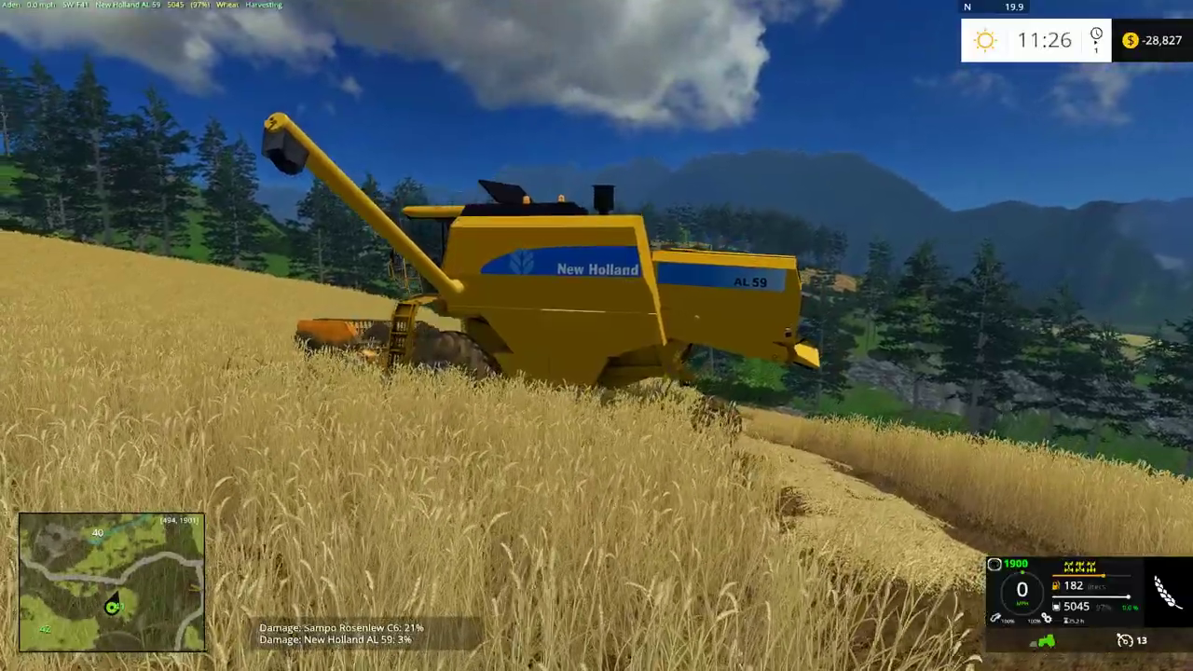
key(w)
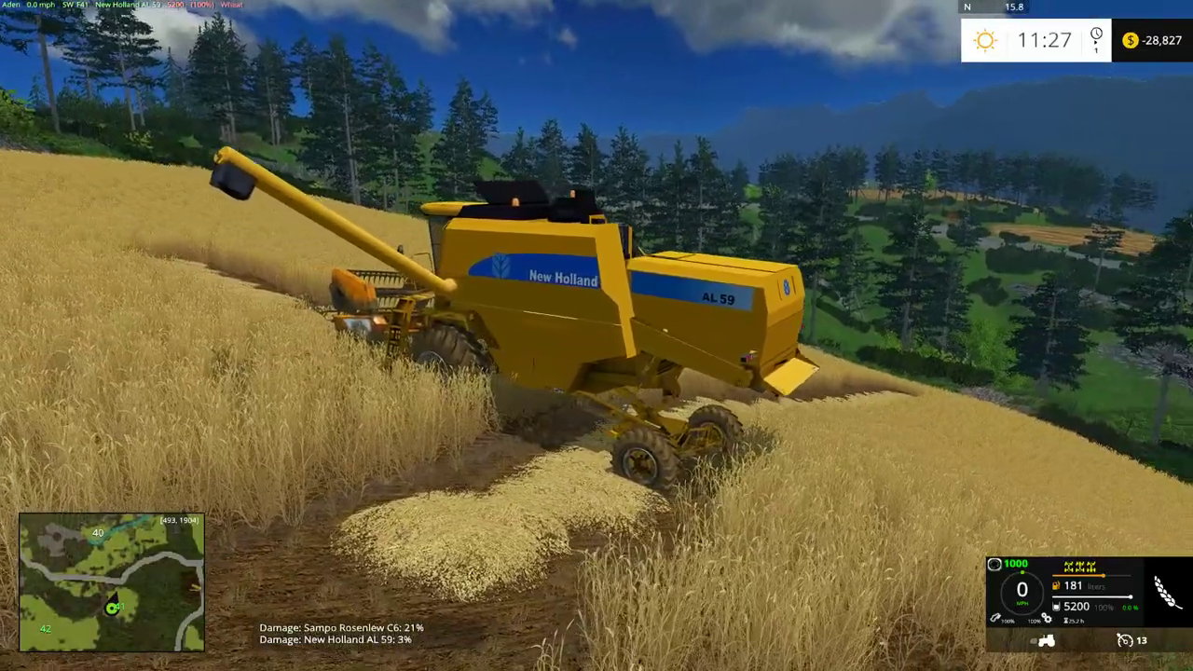
scroll(597, 336, up, 3)
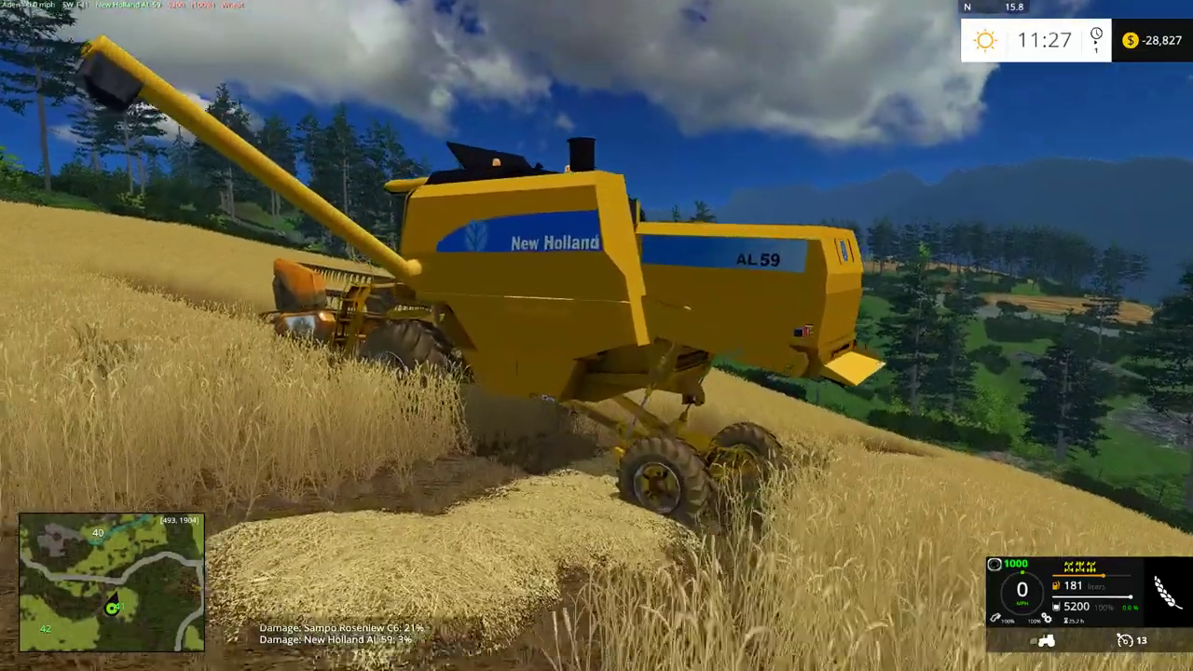